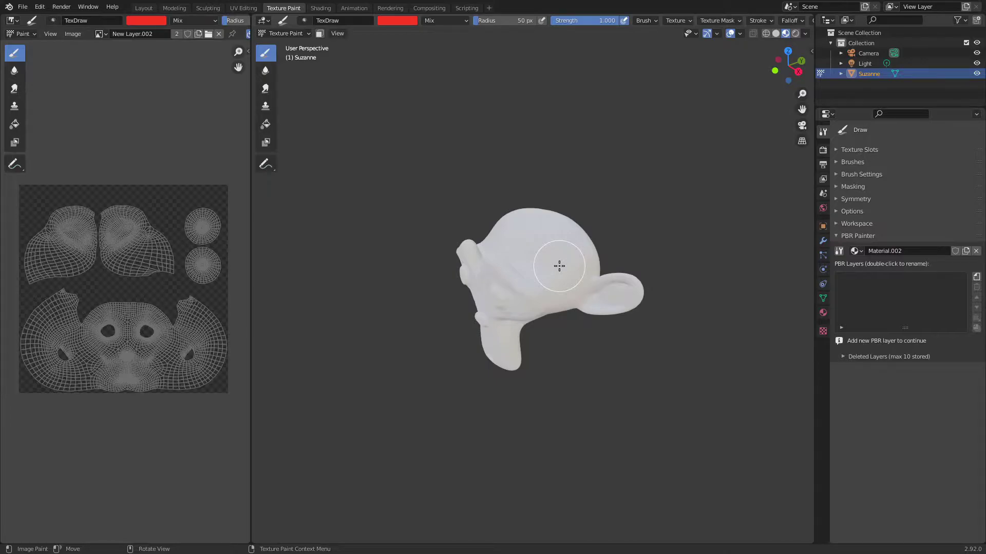
Add a 1024 x 1024 px PBR layer of type Multichannel named "Multichannel Layer"
click(976, 278)
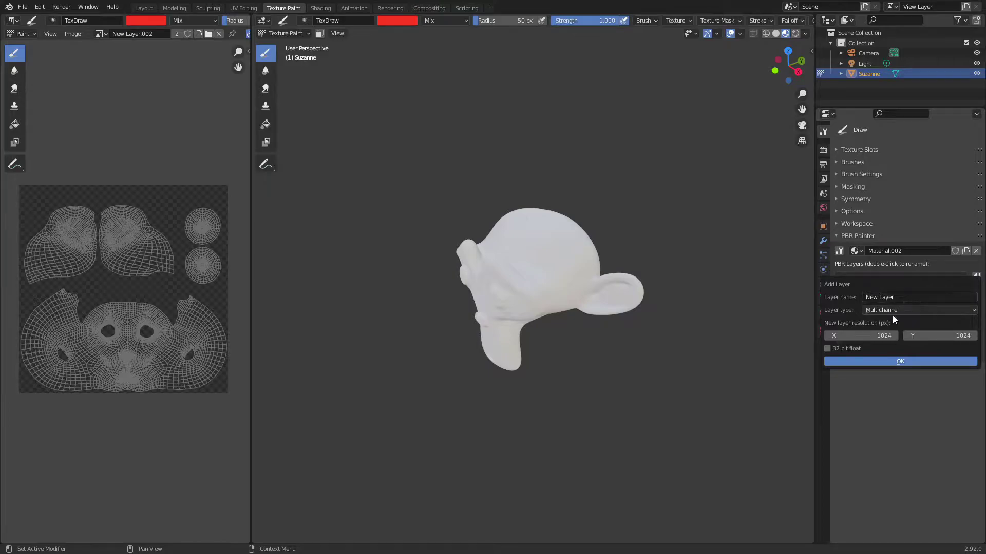
click(894, 297)
double_click(873, 297)
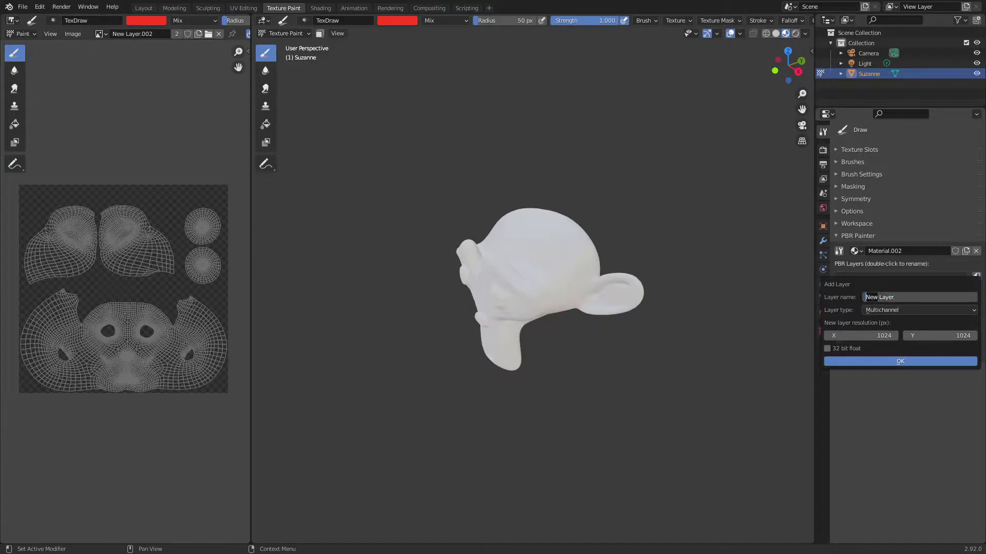
text(Multichannel)
key(Return)
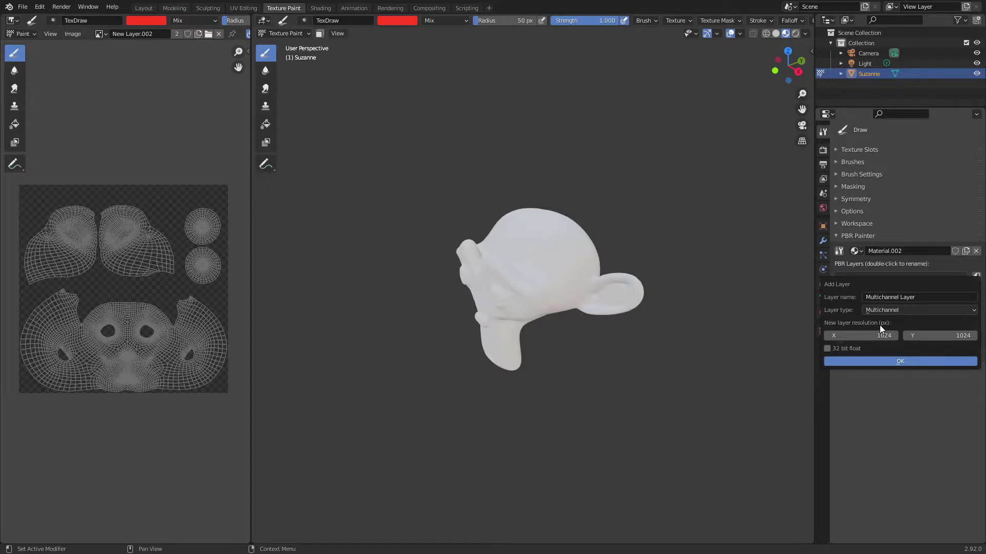
click(883, 361)
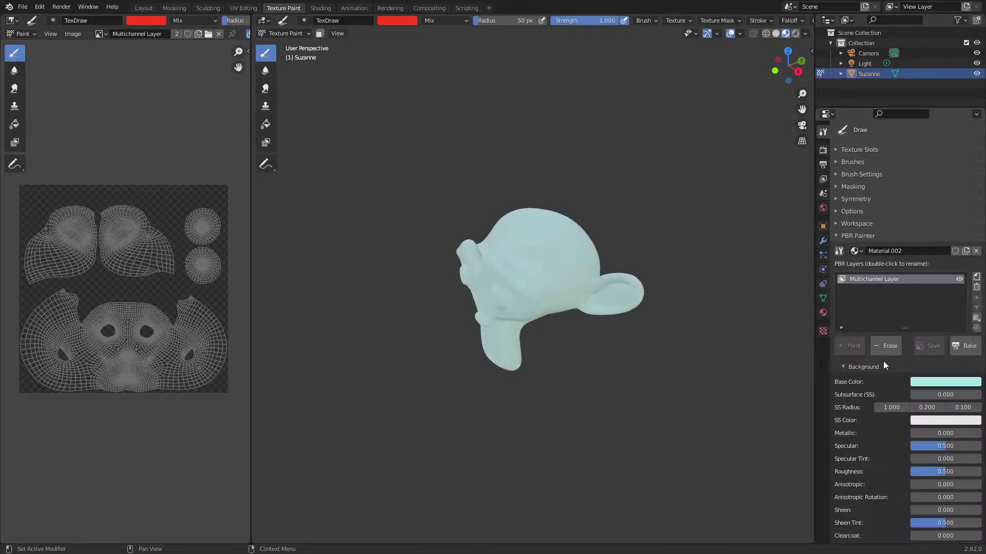
Examine the layer's background settings and its primary PBR channels, including Albedo, Metallic and Roughness
click(859, 381)
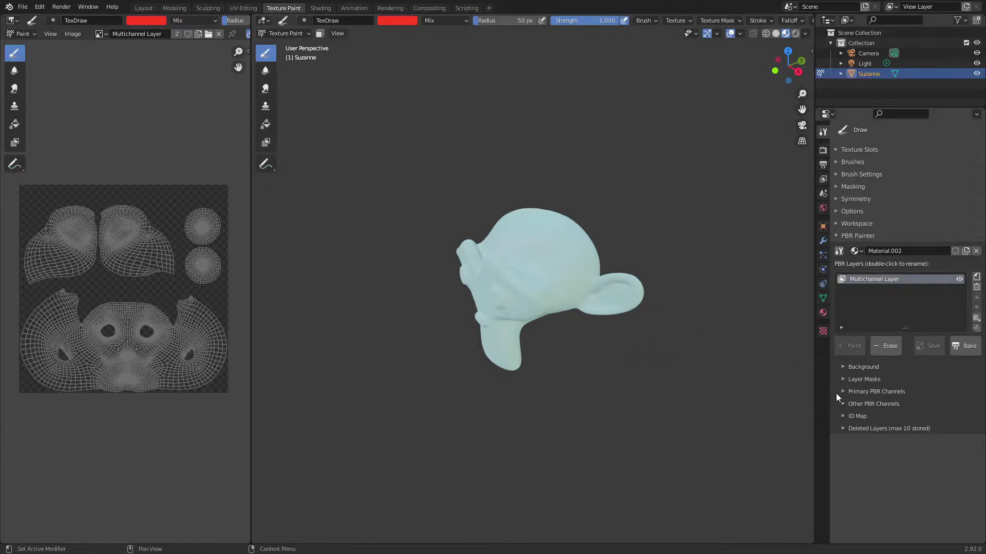
click(864, 393)
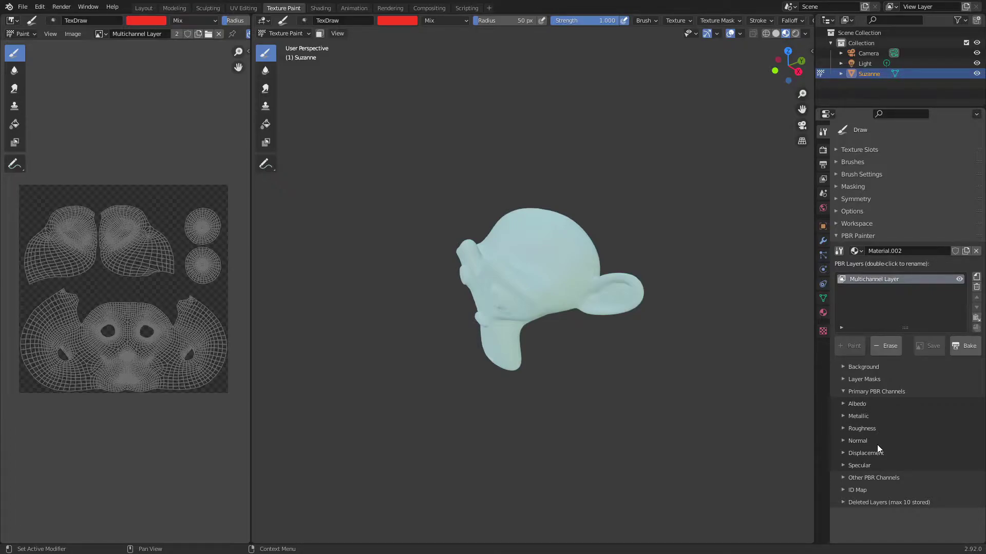
click(863, 405)
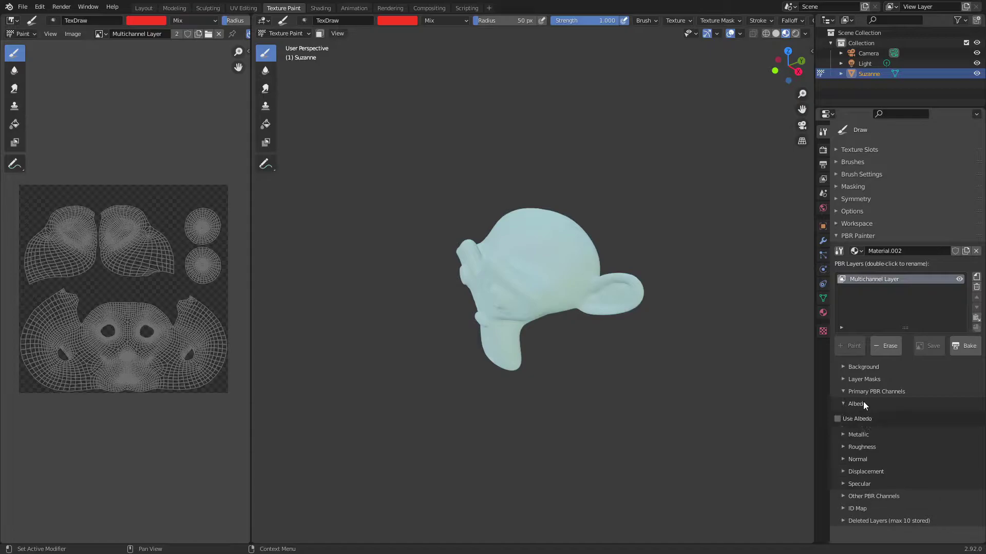
click(859, 435)
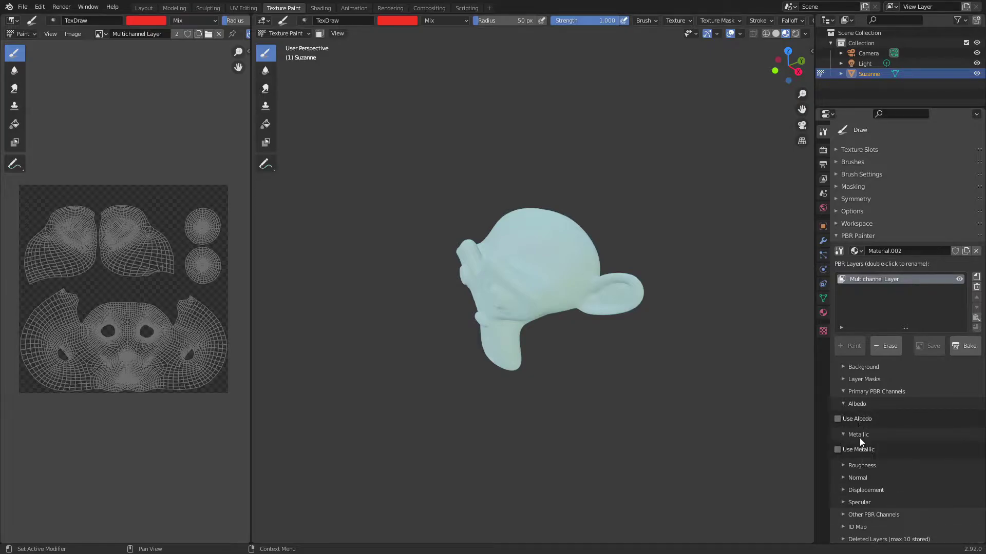
click(858, 466)
click(862, 465)
click(858, 435)
click(858, 405)
click(857, 405)
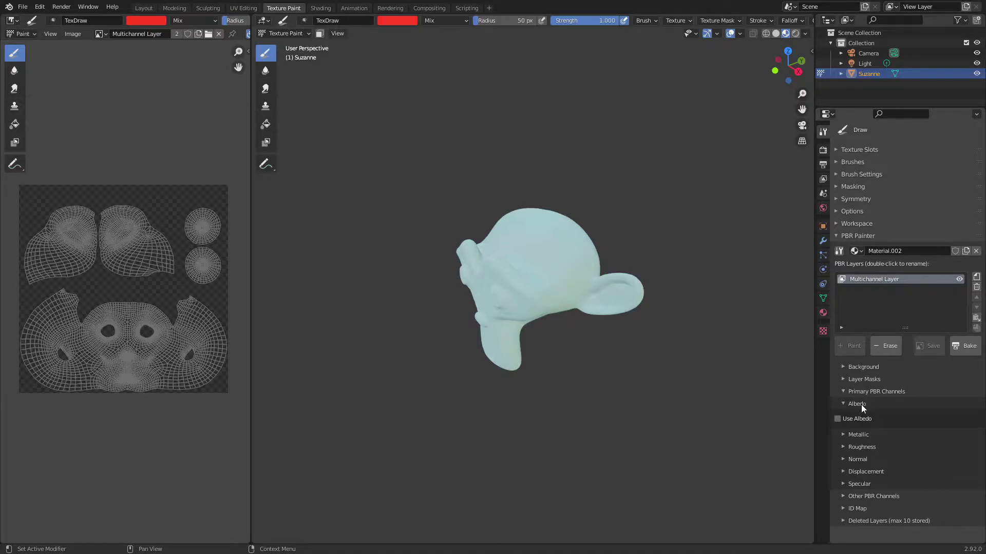
click(861, 404)
click(862, 367)
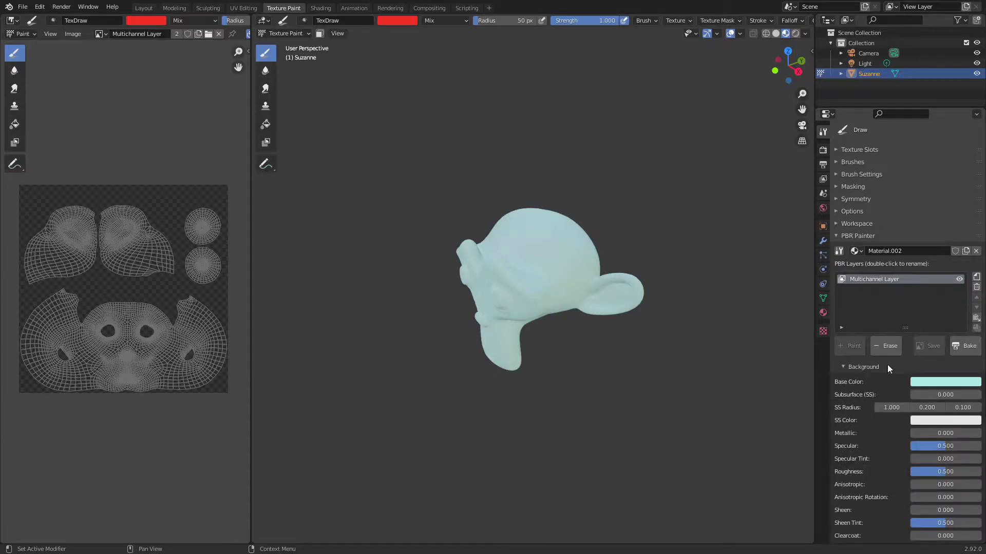
click(867, 367)
click(856, 404)
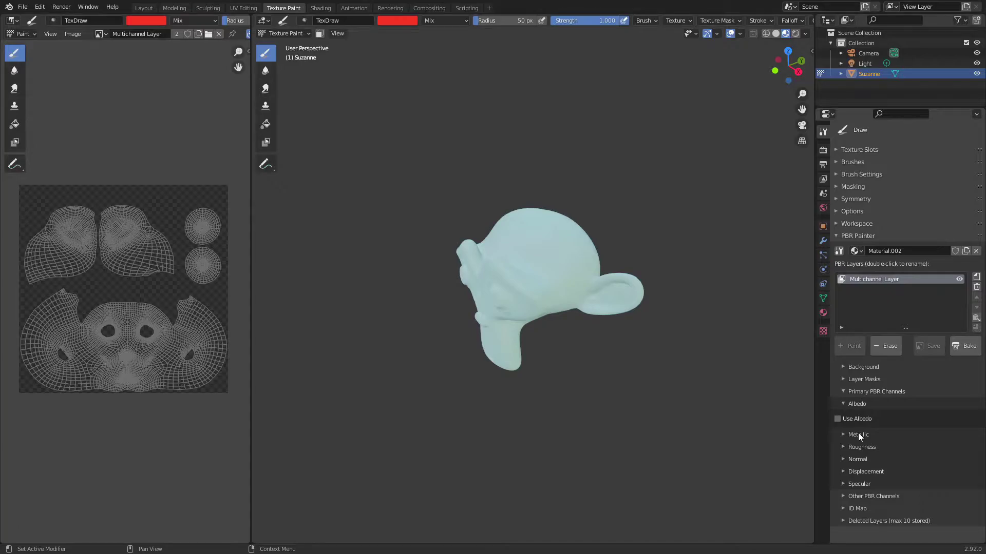
click(863, 404)
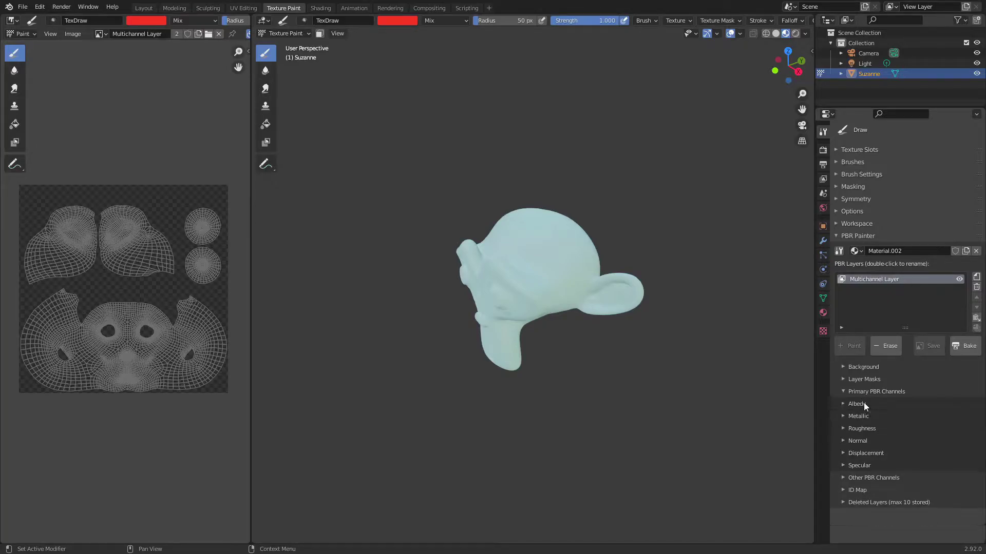
Set the layer background's base color to pinkish red and its roughness to 0
click(858, 365)
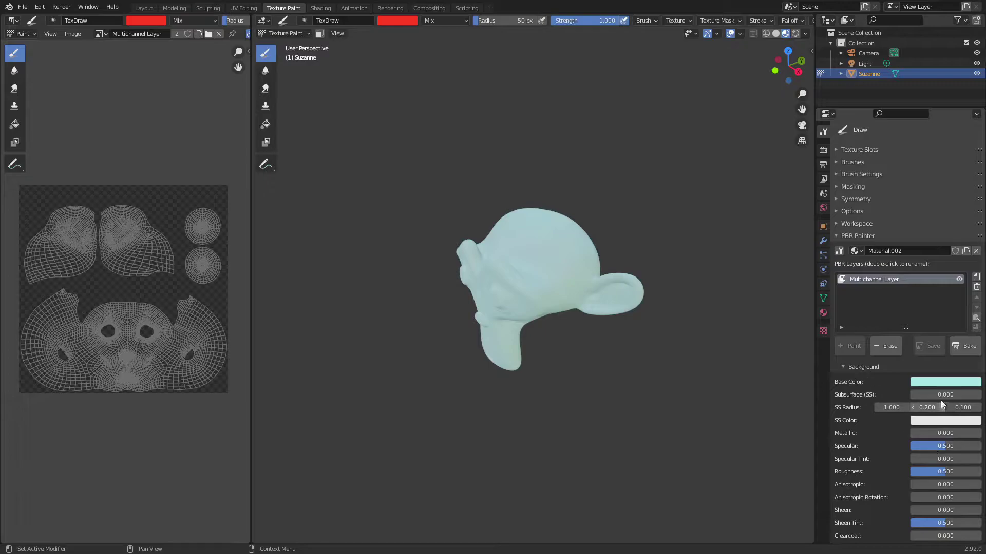
click(941, 383)
click(911, 287)
drag(910, 287, 932, 295)
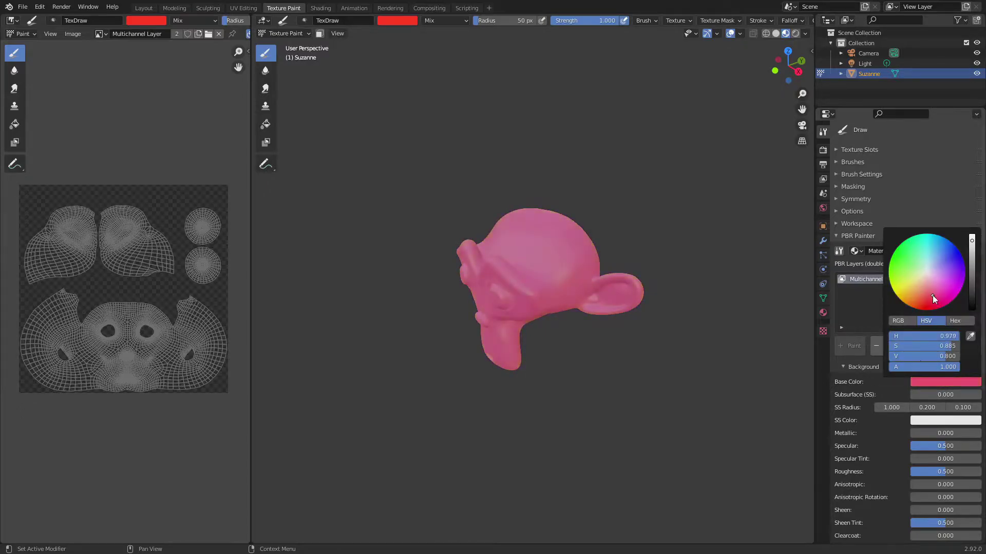
drag(945, 472, 919, 473)
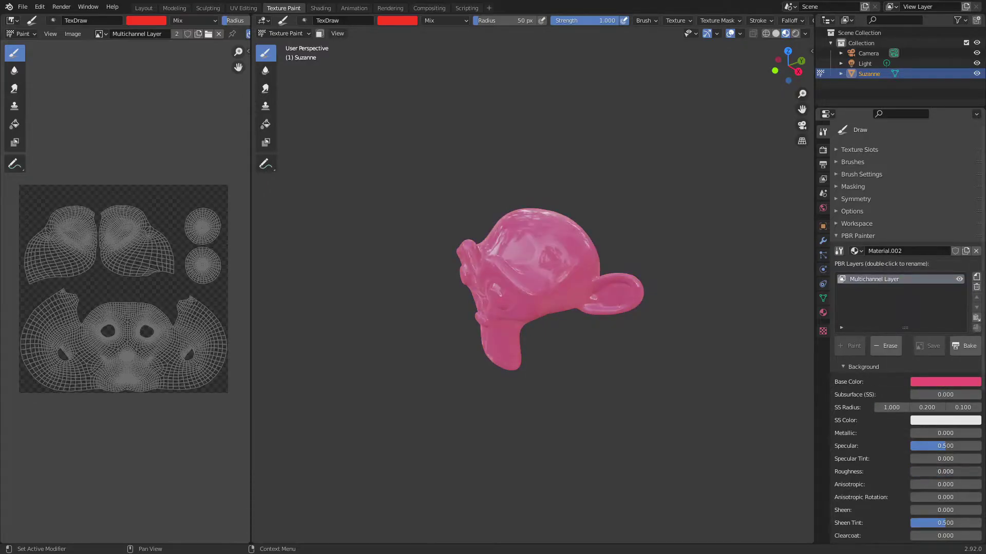
click(863, 367)
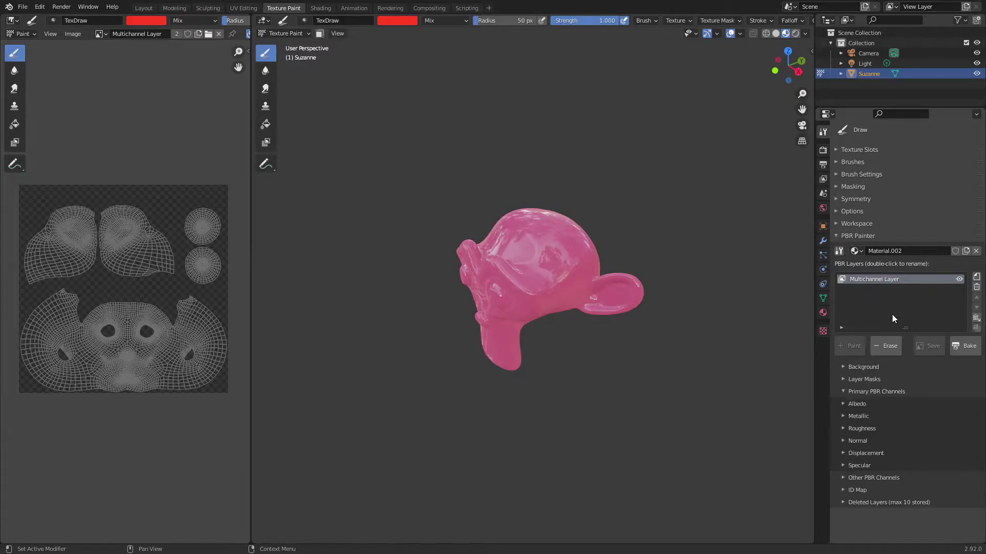
Enable the Albedo channel of the multichannel layer
click(855, 403)
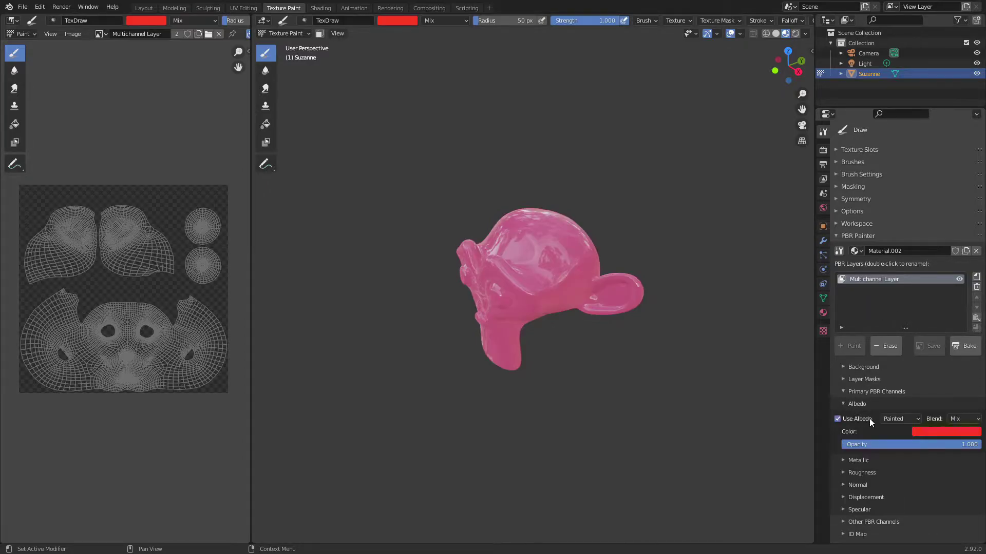
click(865, 473)
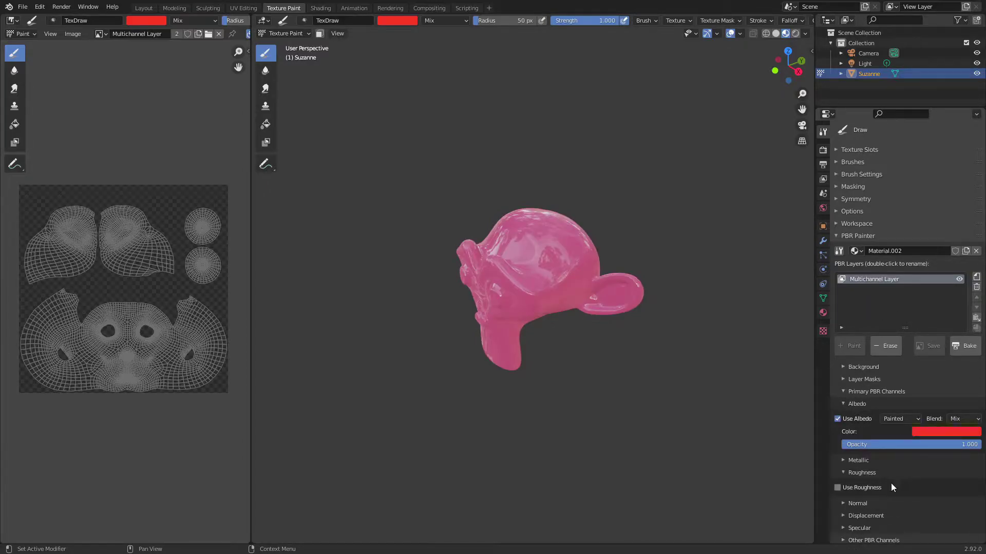
click(856, 476)
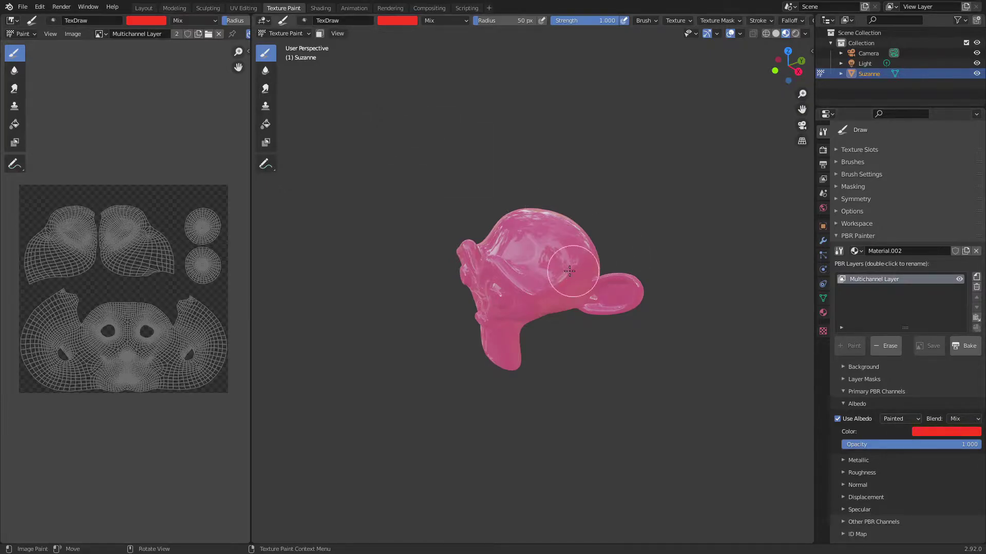
Paint a red albedo test stroke over the side of Suzanne's head and undo it
drag(561, 264, 539, 269)
scroll(555, 269, up, 5)
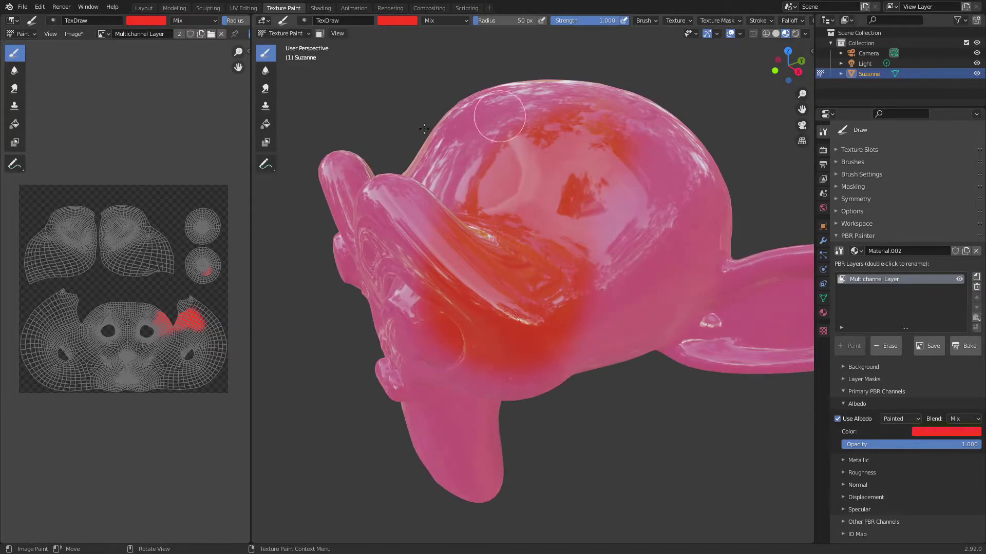
key(ctrl+z)
scroll(578, 289, down, 5)
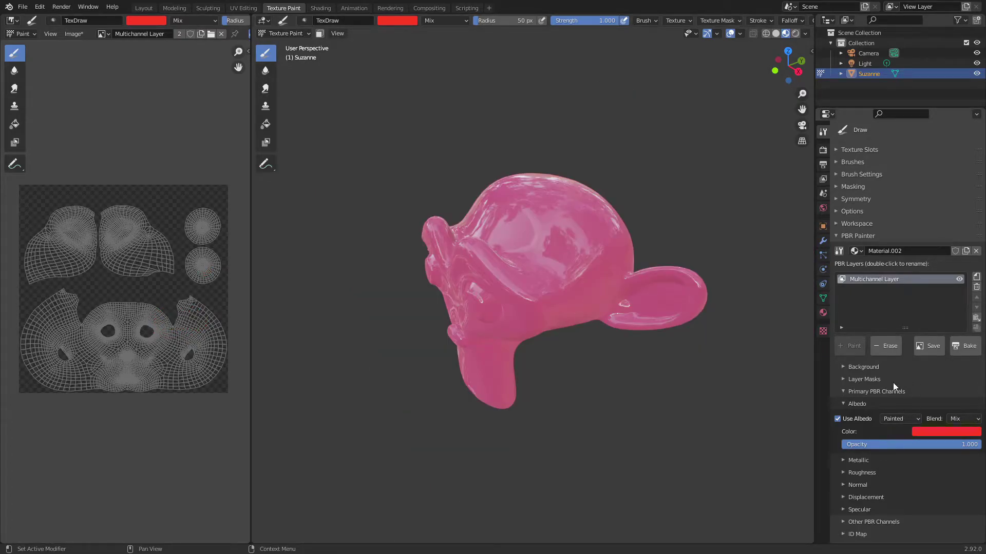
Review the layer's background settings and the Albedo channel's type options, keeping the albedo type on Painted
click(863, 474)
click(867, 475)
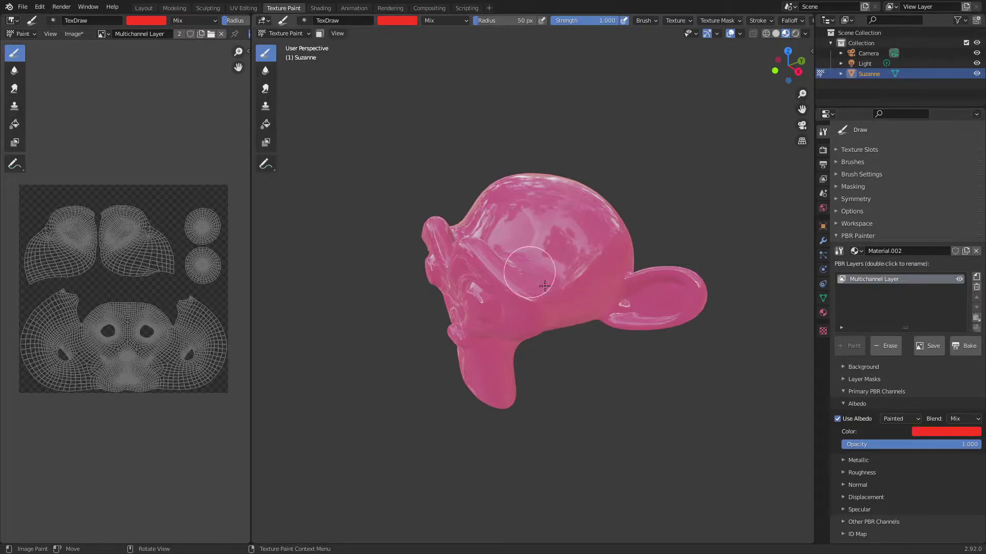
click(858, 404)
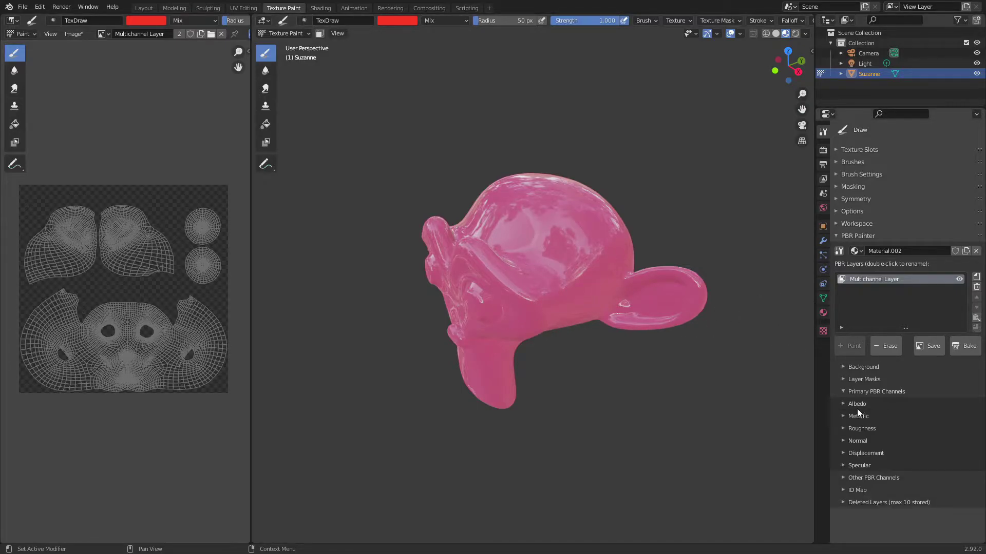
click(859, 368)
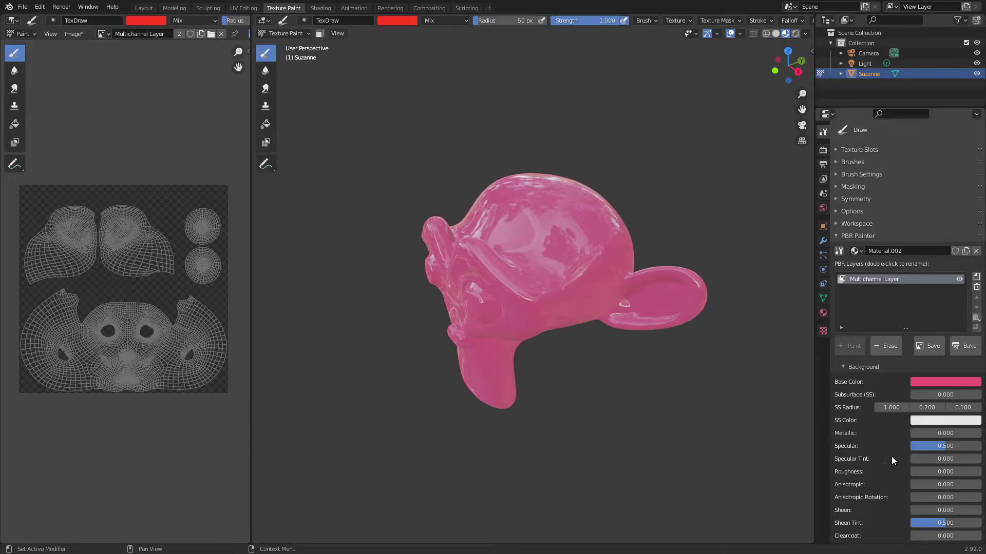
click(869, 368)
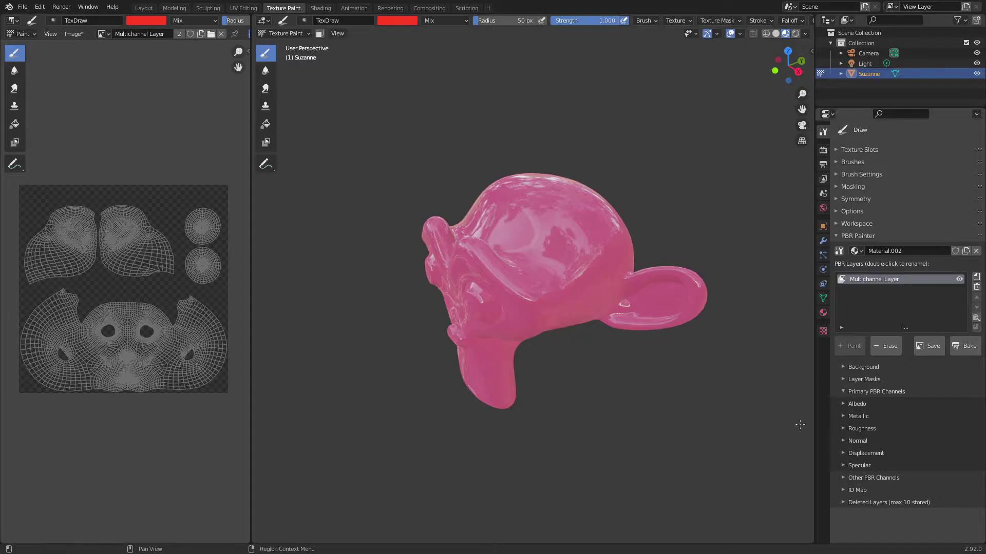
click(857, 405)
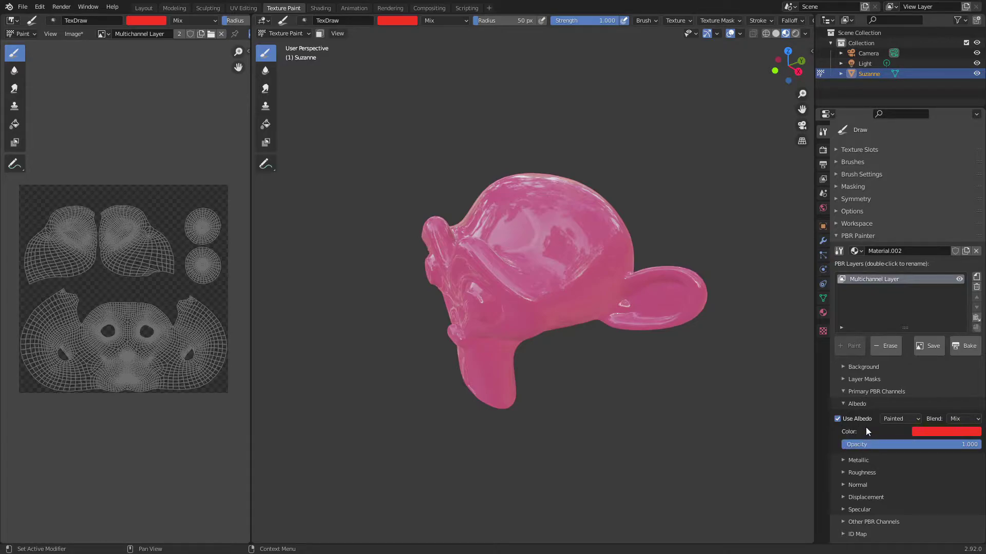
click(895, 422)
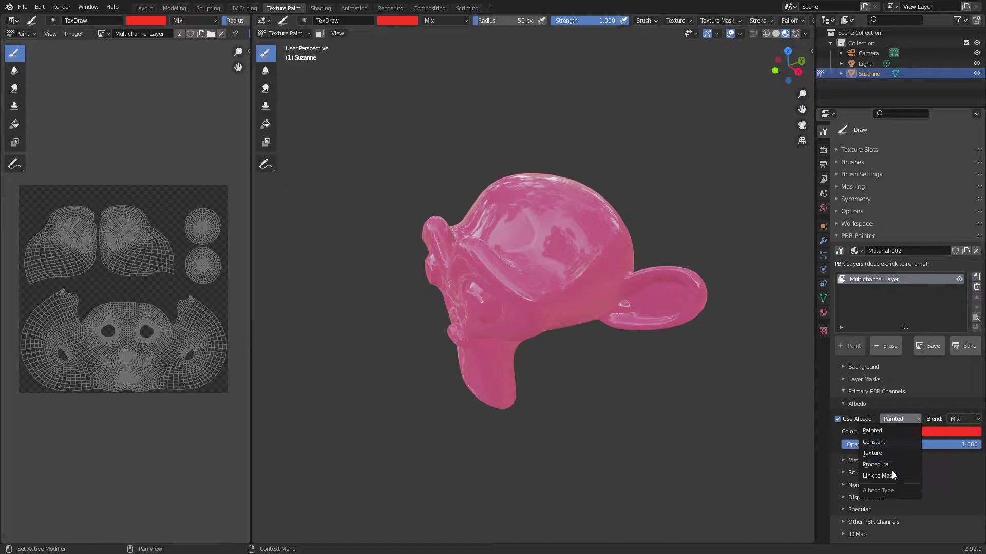
click(884, 433)
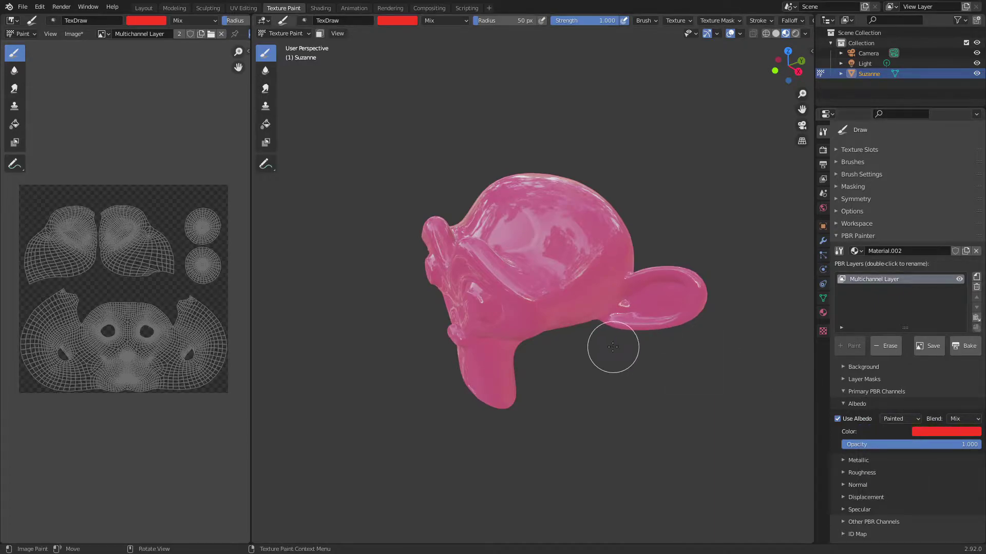
Paint overlapping red, pale blue and lime green albedo strokes on the side of Suzanne's head
click(552, 244)
drag(500, 276, 552, 242)
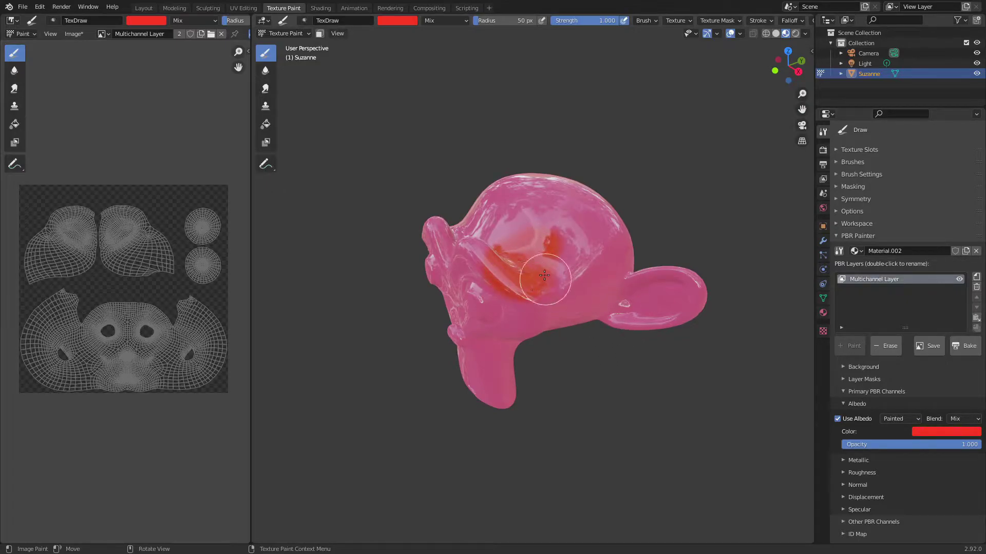
click(949, 432)
click(938, 348)
click(930, 329)
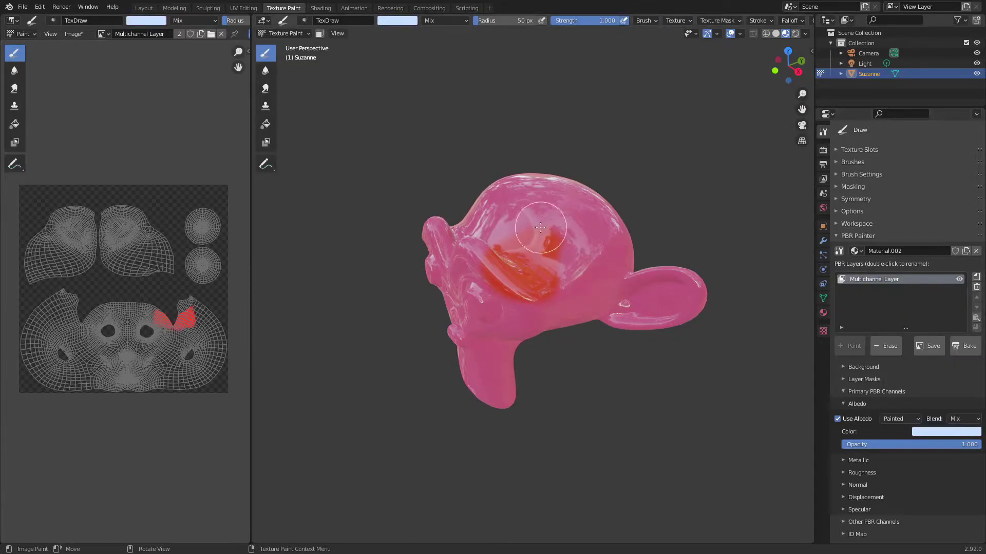
mouse_move(546, 290)
mouse_down()
mouse_move(561, 238)
mouse_move(514, 279)
mouse_move(591, 299)
mouse_up()
click(915, 432)
click(905, 342)
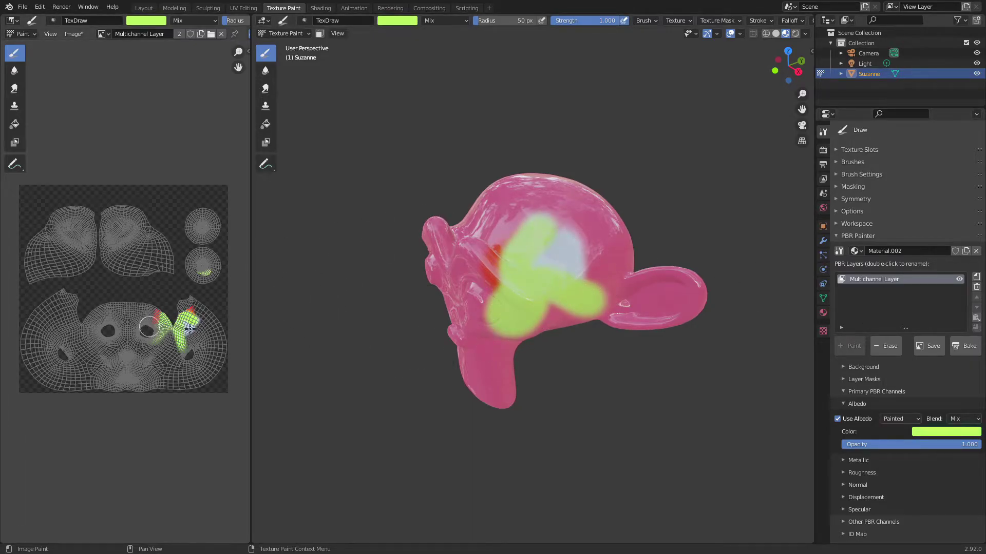
Switch the albedo type to Constant and set its color to blue with hue 0.672 and value 0.800
click(917, 420)
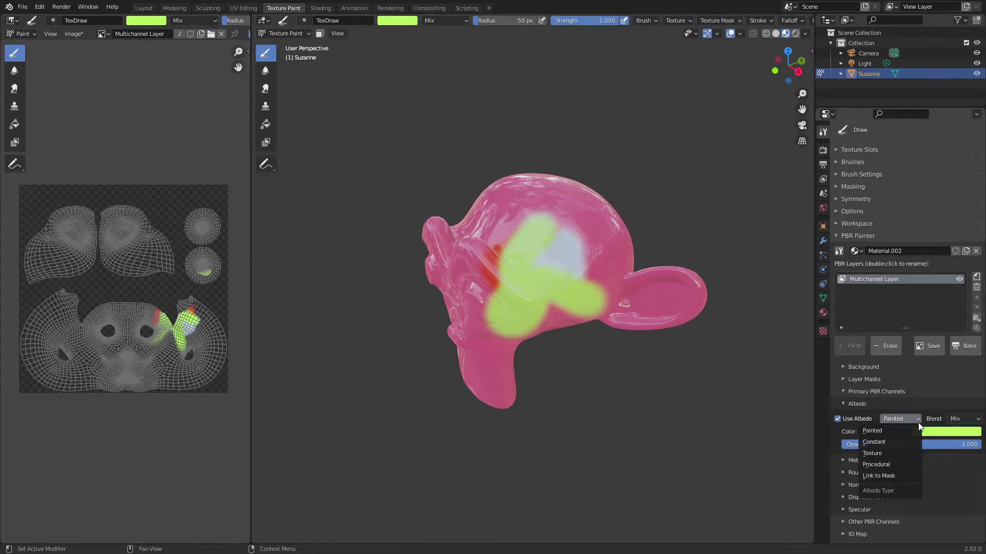
click(885, 443)
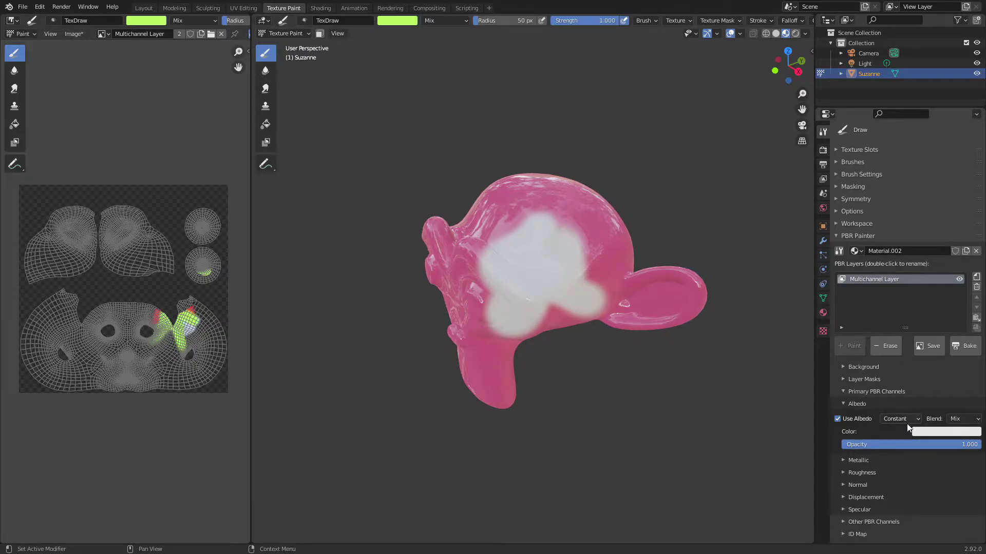
click(953, 433)
mouse_move(949, 321)
mouse_down()
mouse_move(891, 336)
mouse_move(924, 354)
mouse_move(960, 336)
mouse_move(939, 293)
mouse_move(955, 324)
mouse_move(919, 298)
mouse_move(896, 319)
mouse_move(917, 343)
mouse_move(950, 321)
mouse_up()
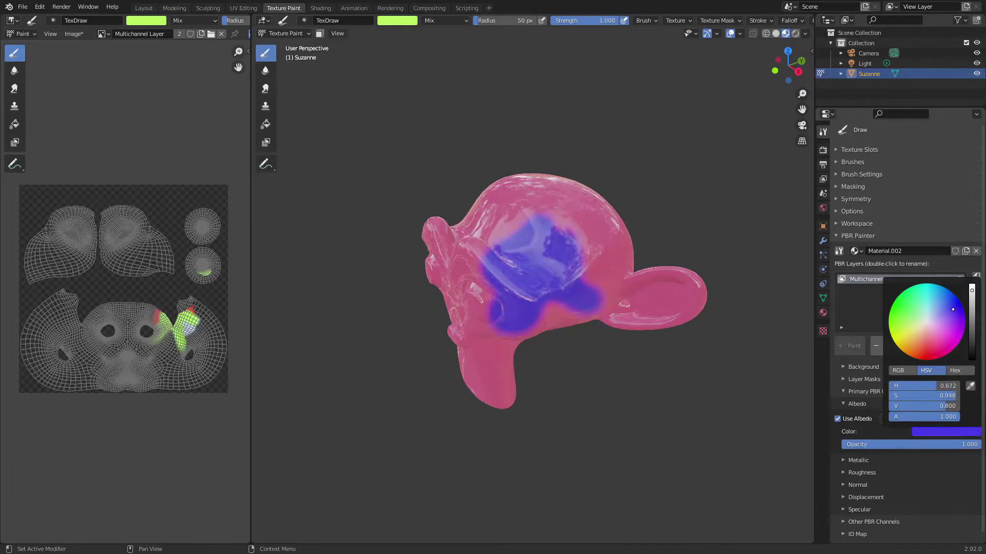
Change the constant albedo color of the painted area to yellow
scroll(619, 272, up, 3)
middle_drag(619, 272, 586, 336)
click(943, 431)
drag(949, 325, 911, 338)
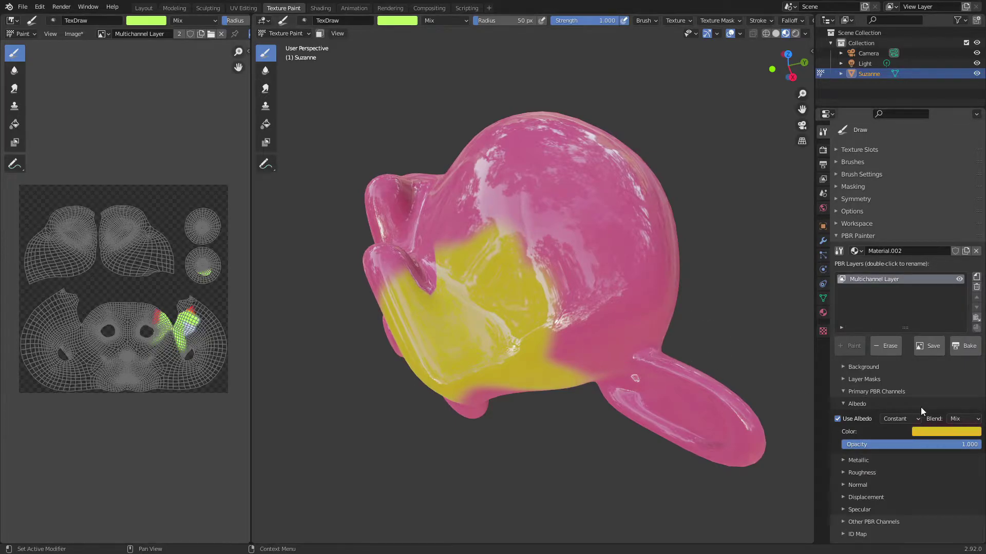
Switch the Albedo channel's type from Constant to Texture
mouse_move(975, 444)
mouse_down()
mouse_move(842, 444)
mouse_move(981, 445)
mouse_up()
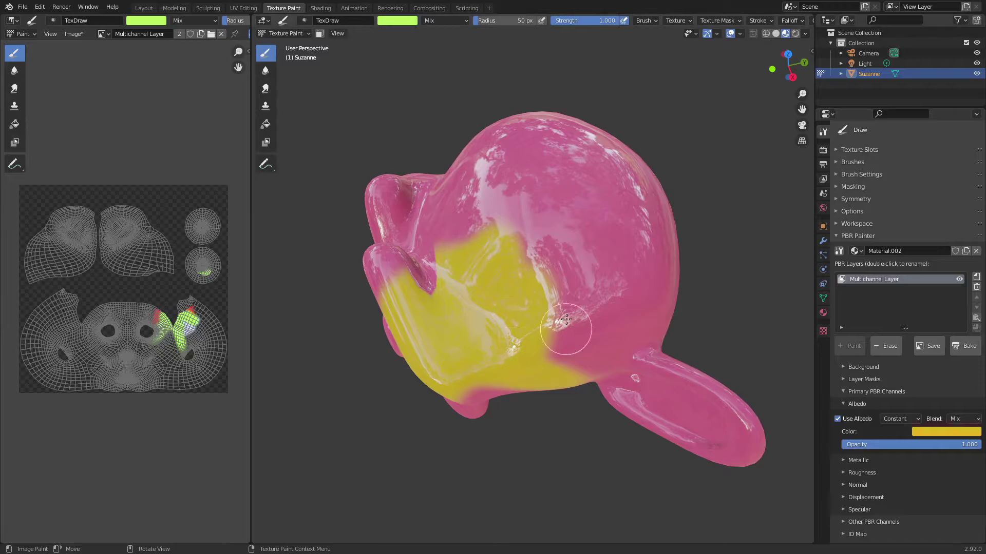
middle_drag(513, 447, 561, 293)
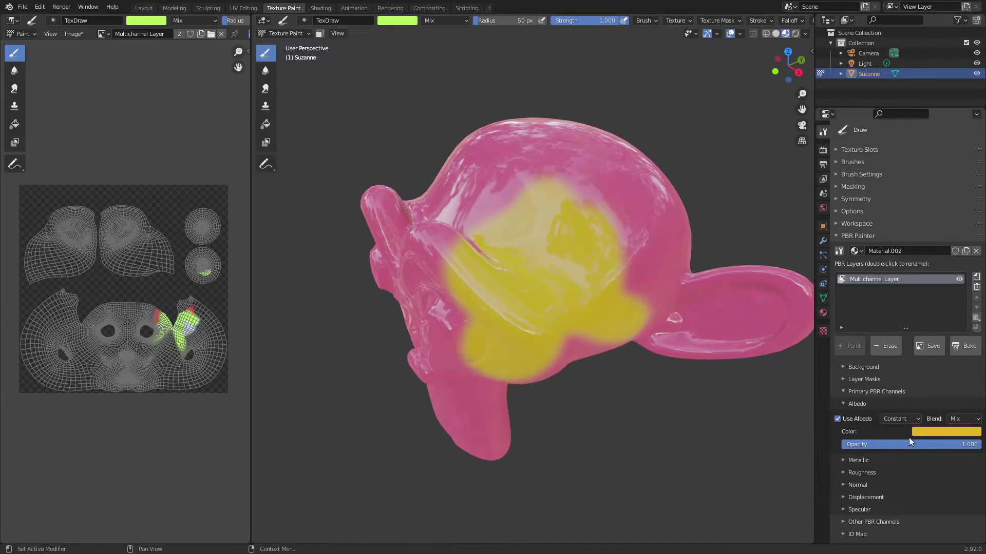
click(902, 419)
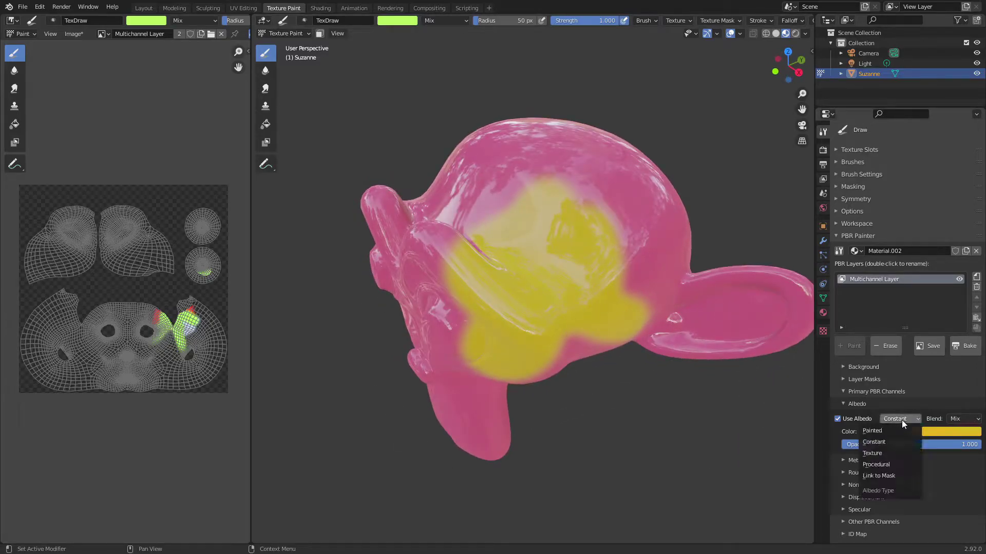
click(880, 455)
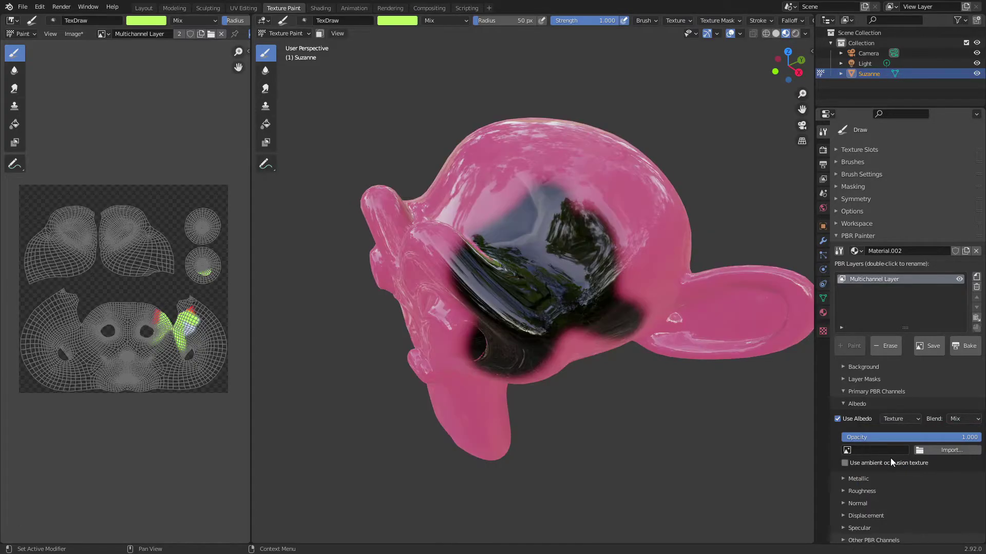
Import Wood060_4K_Color.png from the wood_1_4K folder as the albedo texture and inspect the painted area up close
middle_drag(545, 263, 497, 306)
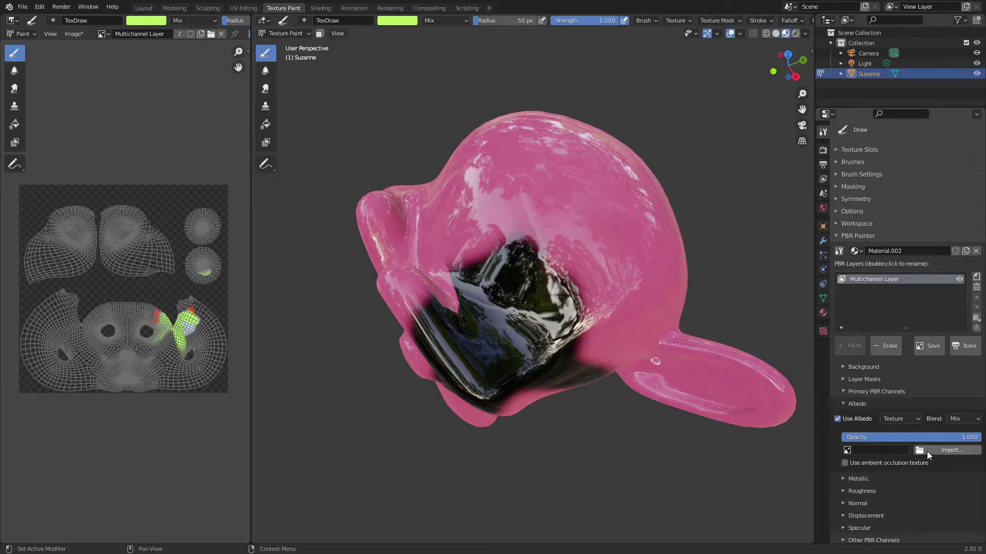
click(945, 451)
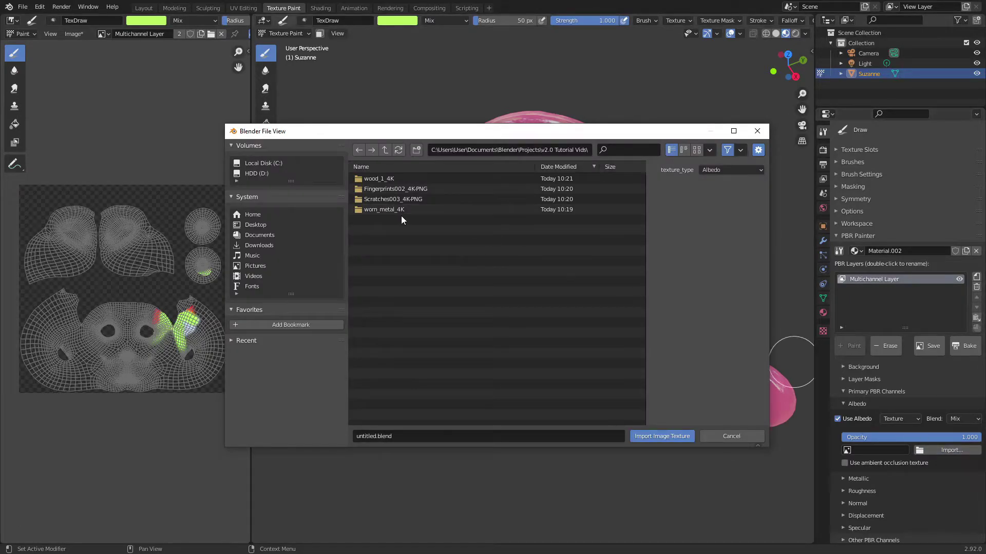
double_click(380, 181)
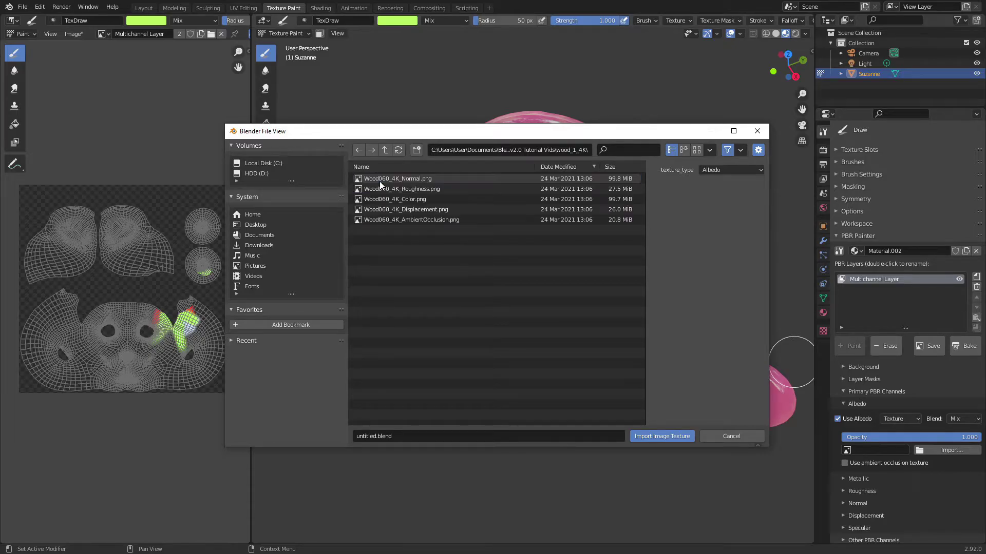
double_click(407, 199)
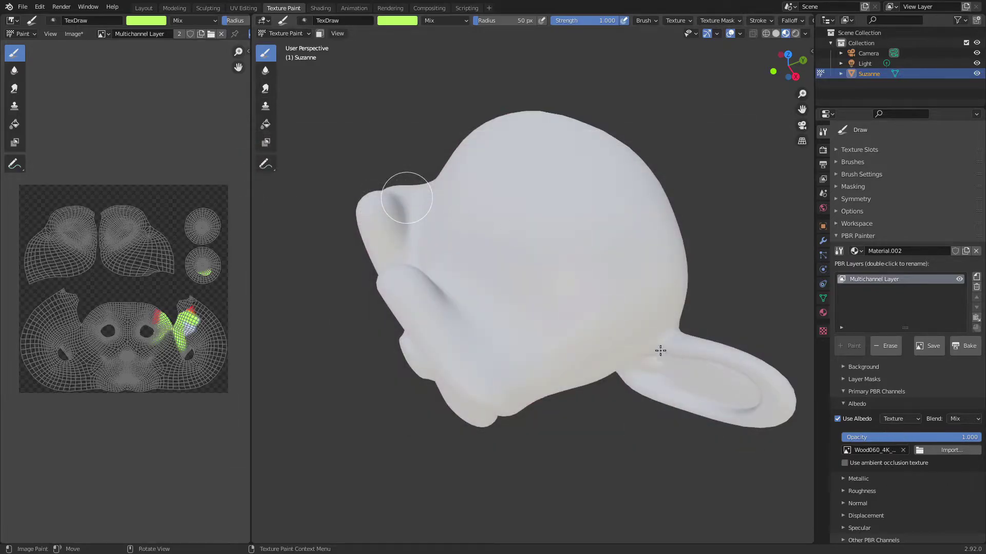
middle_drag(584, 366, 554, 328)
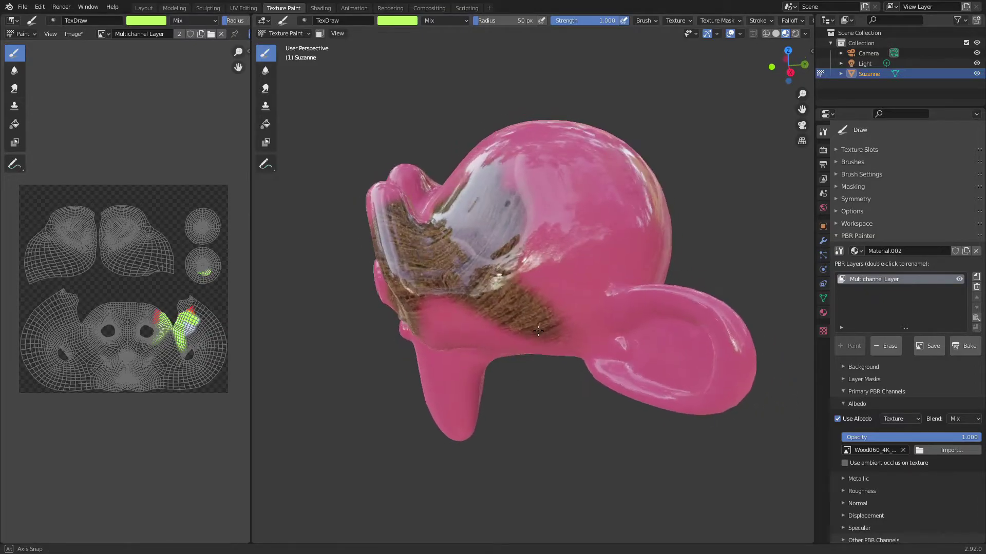
scroll(551, 320, up, 5)
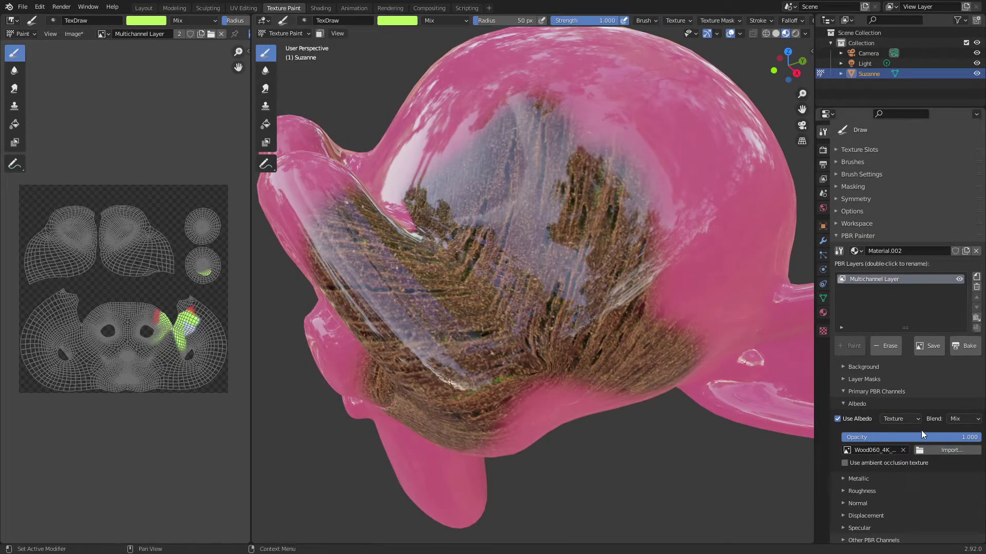
Set the Roughness and Normal channels to Texture, importing Wood060_4K_Normal.png for the Normal channel, and collapse the channel settings
click(857, 404)
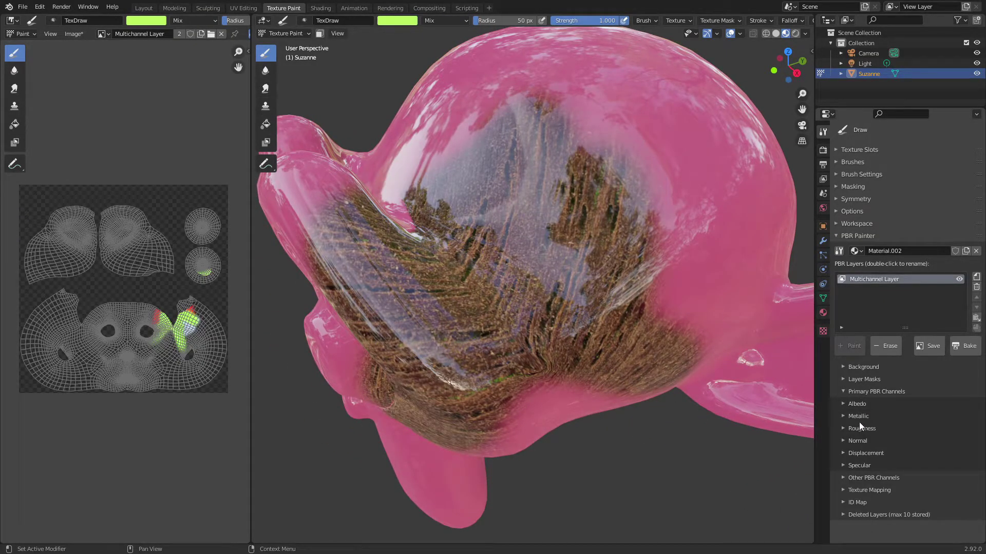
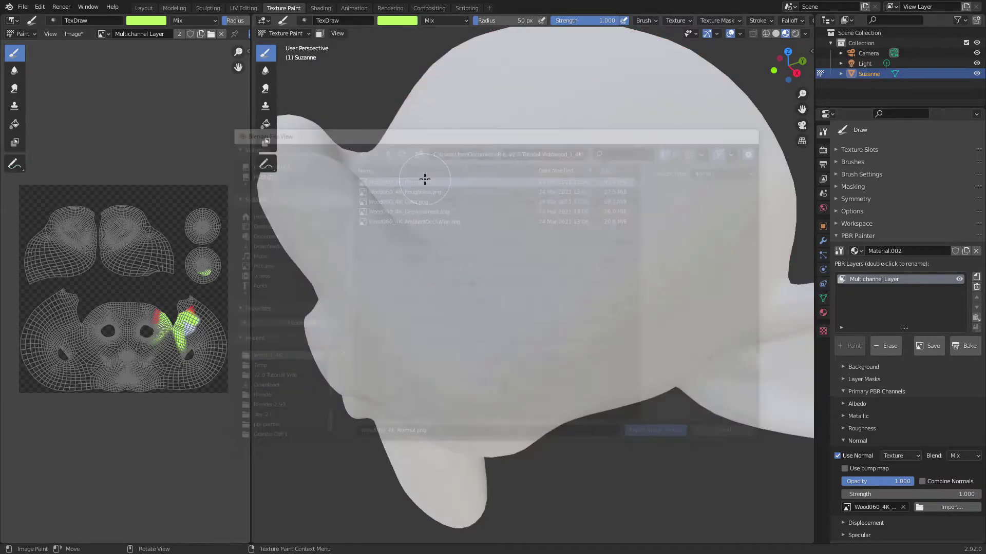
double_click(424, 179)
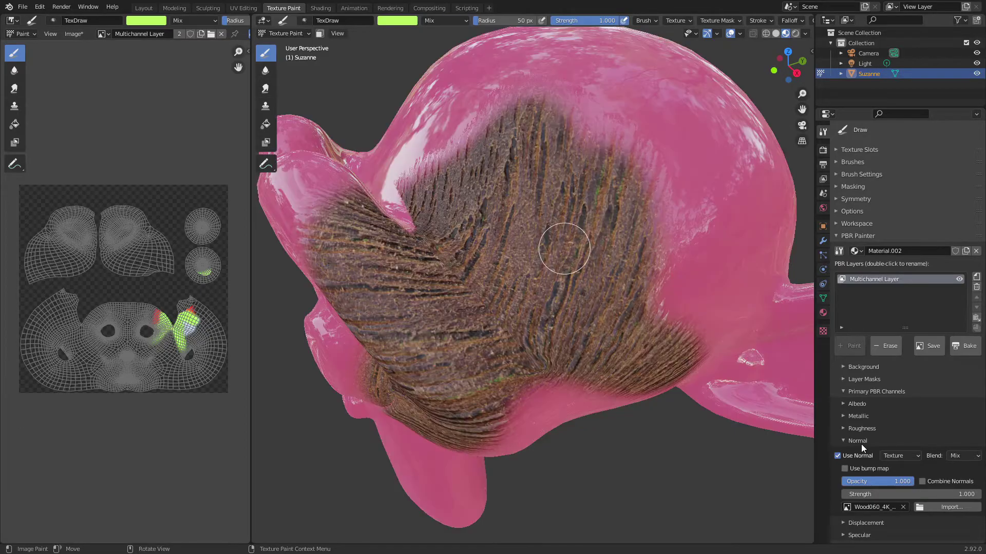
click(862, 443)
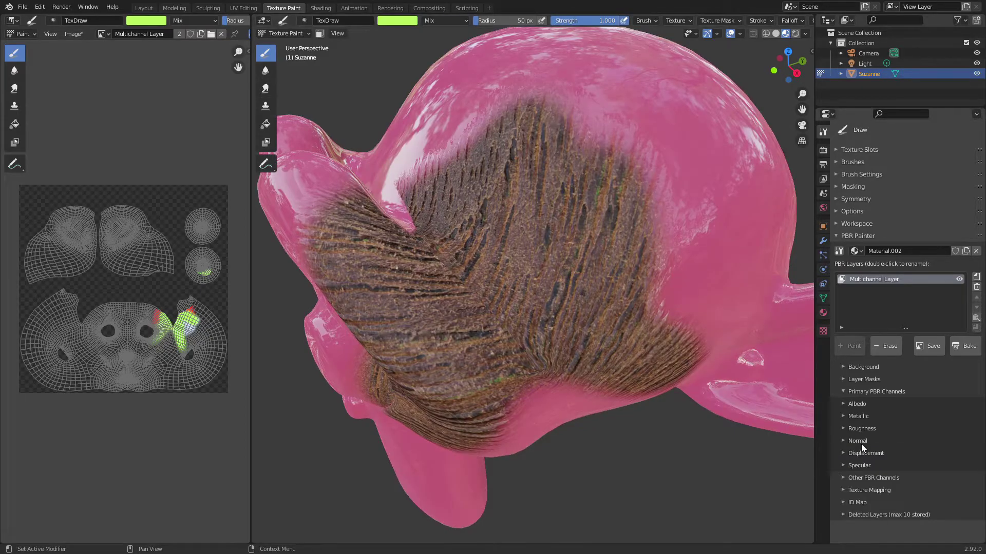
click(858, 396)
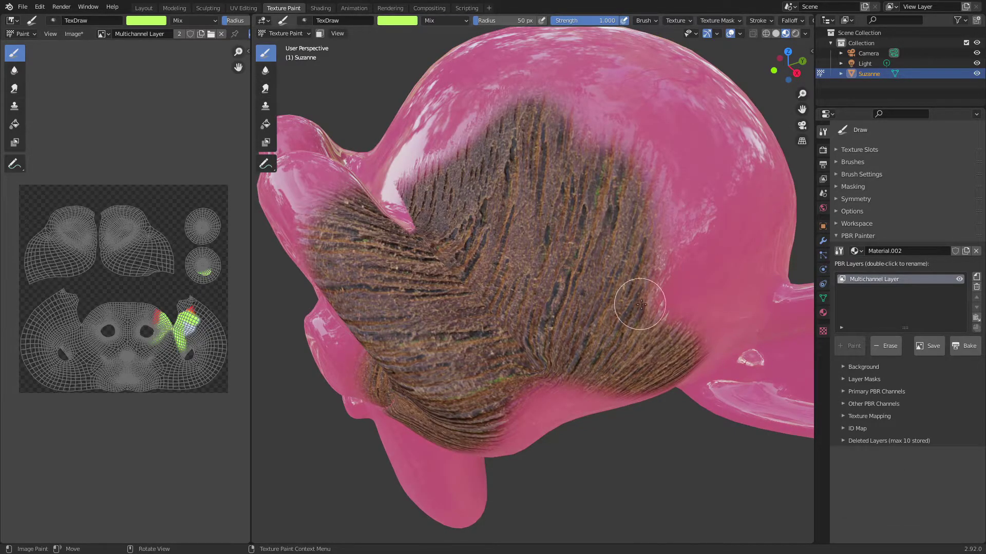
Paint more strokes of the wood material across the side of Suzanne's head, enlarging the textured area
scroll(629, 238, down, 3)
scroll(629, 239, down, 3)
drag(501, 277, 550, 264)
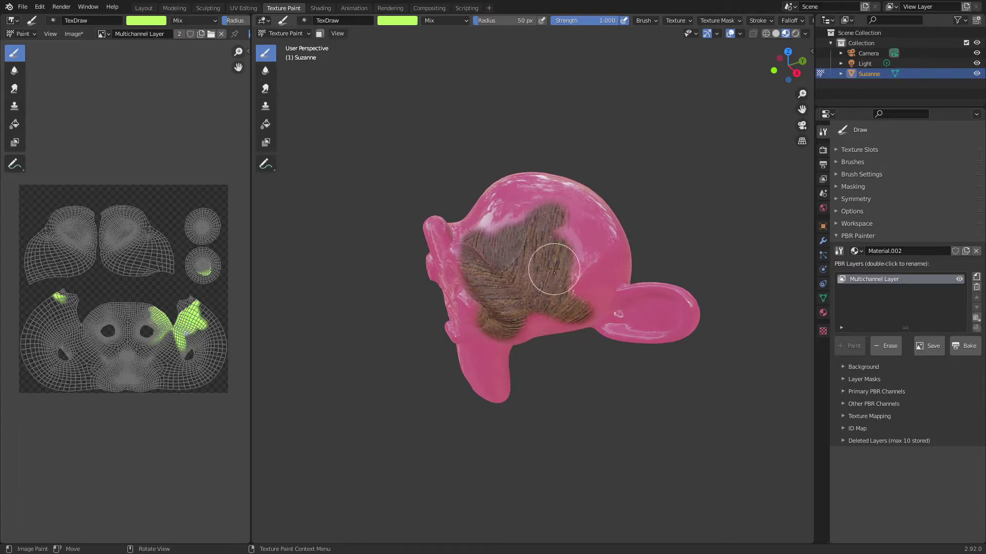
middle_drag(549, 264, 560, 296)
mouse_move(560, 297)
mouse_down()
mouse_move(547, 339)
mouse_move(474, 274)
mouse_move(496, 324)
mouse_move(554, 291)
mouse_move(567, 262)
mouse_move(550, 341)
mouse_up()
scroll(567, 349, up, 2)
scroll(566, 348, up, 3)
middle_drag(566, 348, 510, 282)
mouse_move(460, 346)
mouse_down()
mouse_move(535, 349)
mouse_move(502, 378)
mouse_move(559, 272)
mouse_up()
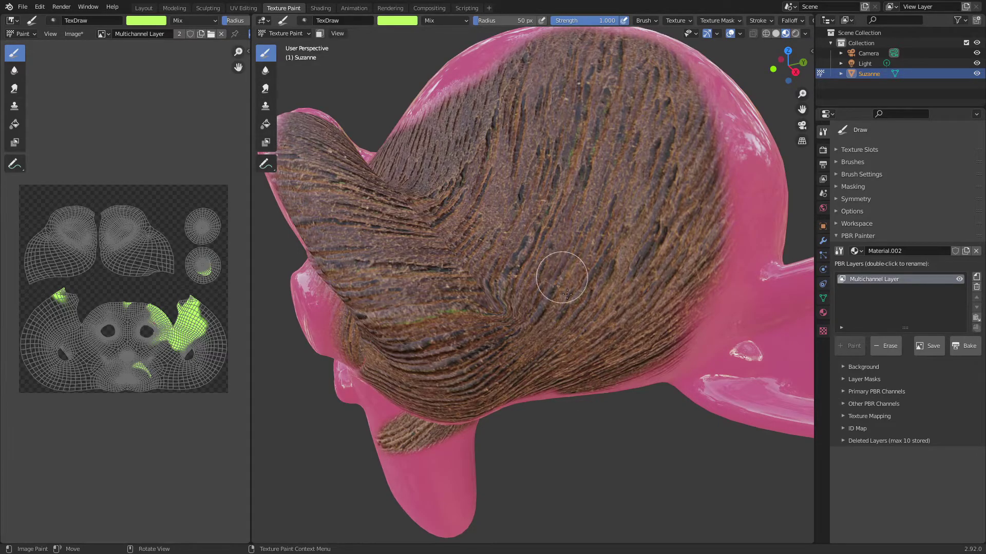
Extend the painted wood area with long strokes over the brow and the top of Suzanne's head
middle_drag(559, 269, 506, 237)
mouse_move(506, 236)
mouse_down()
mouse_move(504, 199)
mouse_move(457, 221)
mouse_move(642, 211)
mouse_move(595, 143)
mouse_move(675, 186)
mouse_move(431, 232)
mouse_move(571, 271)
mouse_move(427, 189)
mouse_move(476, 178)
mouse_move(527, 141)
mouse_move(387, 204)
mouse_move(373, 195)
mouse_move(567, 104)
mouse_move(619, 150)
mouse_move(561, 165)
mouse_move(445, 227)
mouse_up()
mouse_move(568, 163)
middle_down()
mouse_move(553, 239)
mouse_move(580, 246)
middle_up()
mouse_move(431, 247)
mouse_down()
mouse_move(449, 256)
mouse_move(374, 317)
mouse_move(383, 295)
mouse_move(480, 212)
mouse_move(507, 224)
mouse_move(511, 252)
mouse_move(390, 317)
mouse_move(398, 279)
mouse_move(544, 143)
mouse_up()
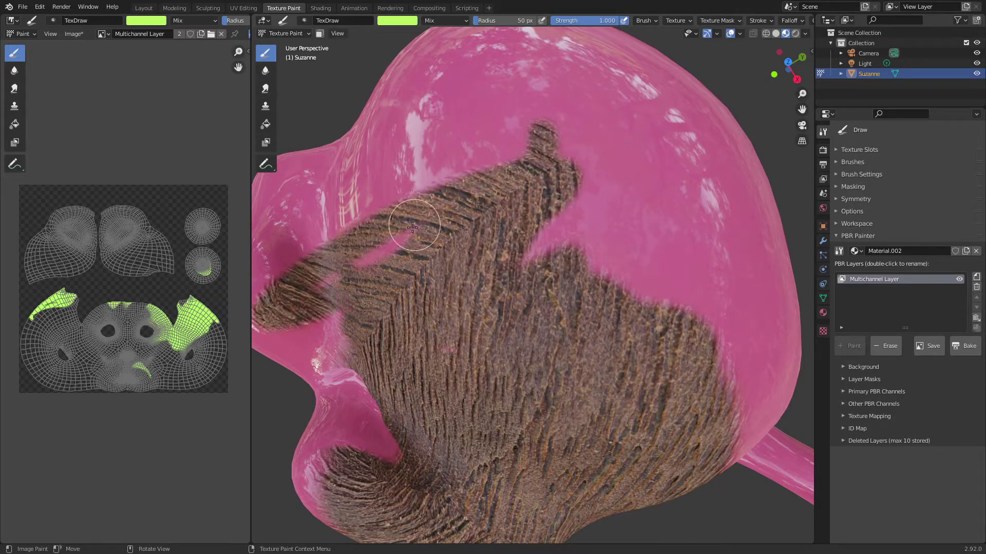
middle_drag(413, 226, 499, 222)
mouse_move(498, 222)
mouse_down()
mouse_move(451, 429)
mouse_move(688, 490)
mouse_move(611, 467)
mouse_move(528, 260)
mouse_move(487, 67)
mouse_move(472, 241)
mouse_up()
mouse_move(353, 493)
mouse_down()
mouse_move(455, 266)
mouse_move(619, 144)
mouse_move(601, 235)
mouse_up()
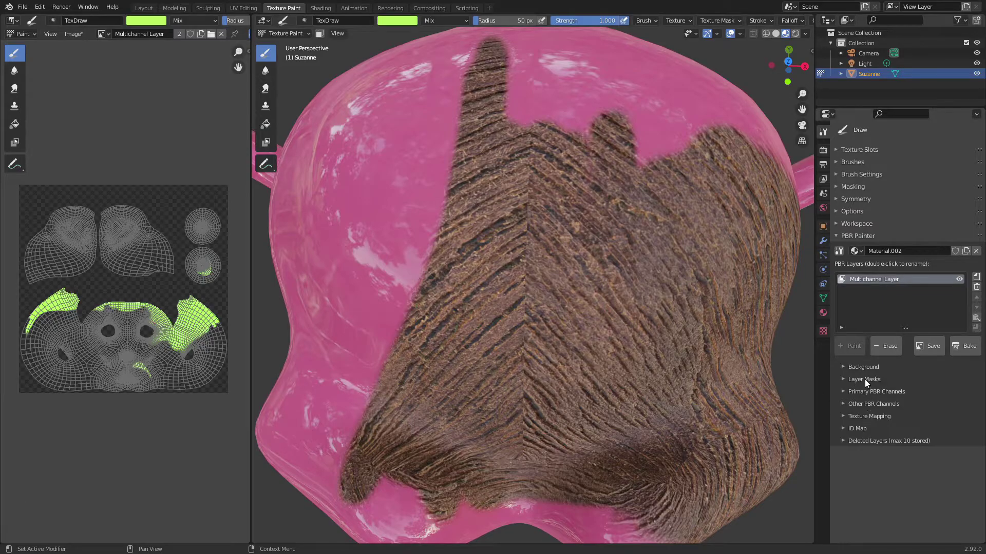
Set the layer's texture mapping type to Box with a seam blend of 0.30
click(868, 416)
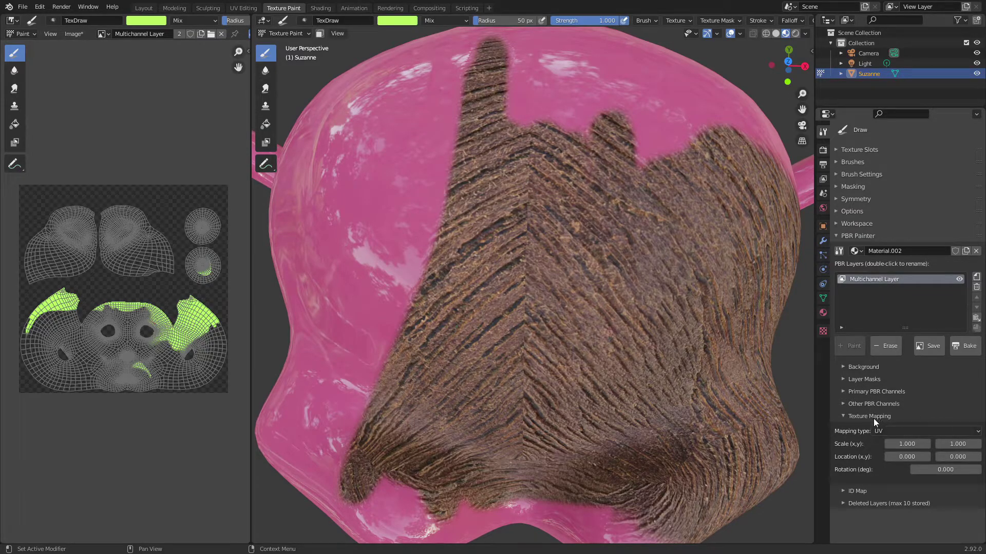
mouse_move(905, 444)
mouse_down()
mouse_move(837, 444)
mouse_move(955, 444)
mouse_move(893, 444)
mouse_move(907, 445)
mouse_up()
scroll(594, 291, down, 4)
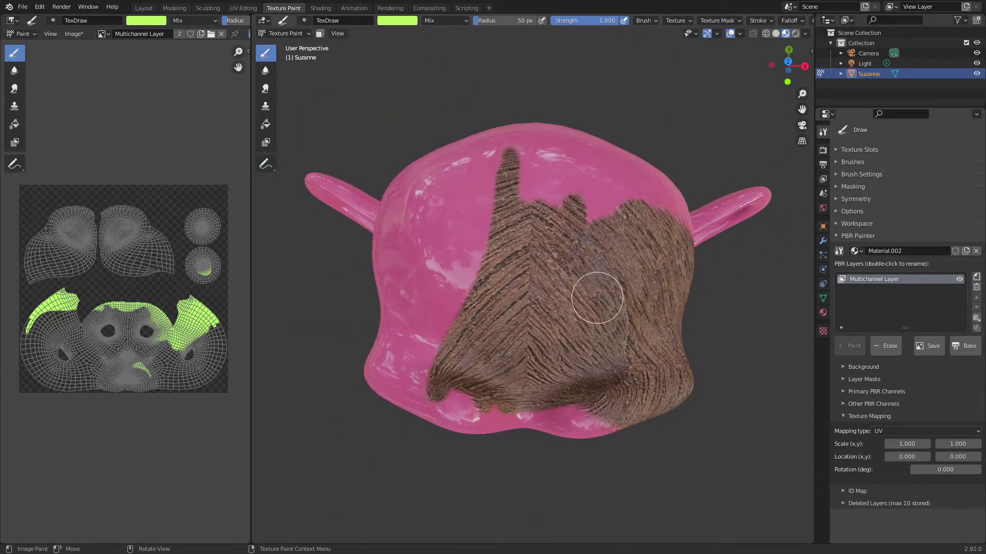
click(894, 435)
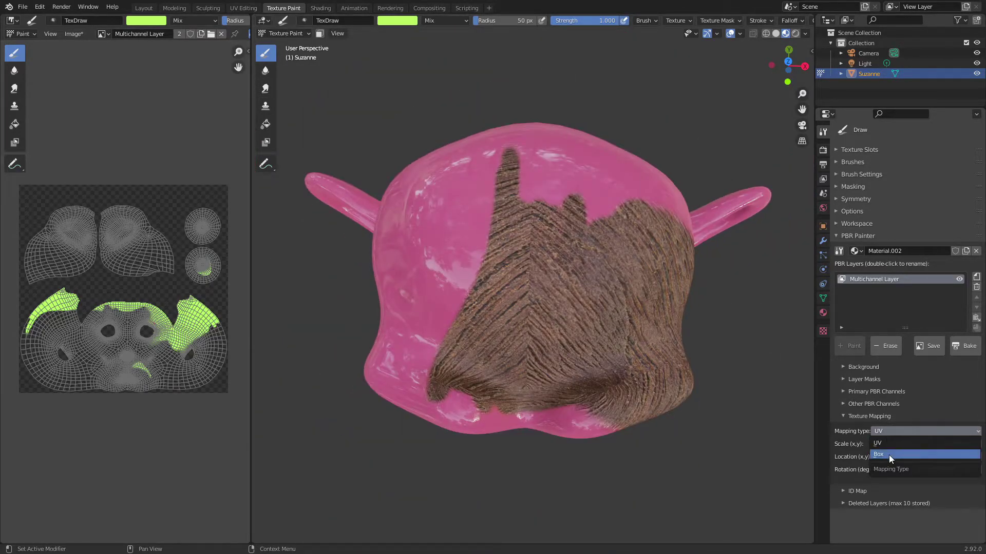
click(889, 454)
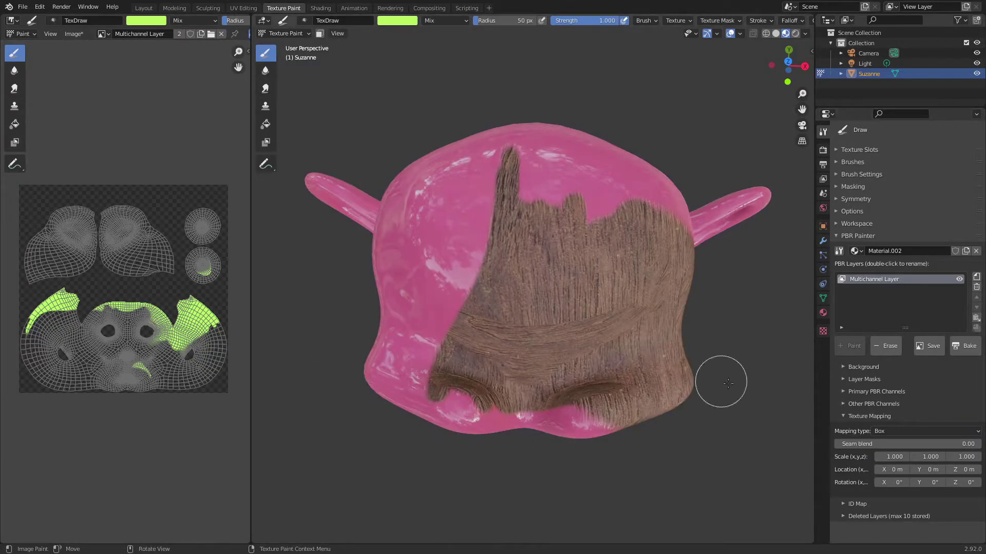
middle_drag(529, 306, 570, 269)
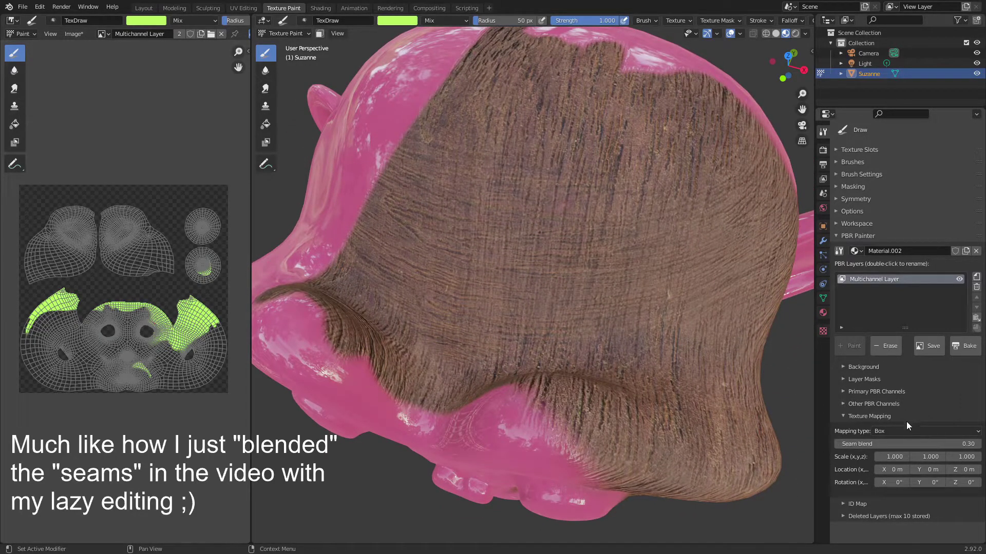
click(873, 418)
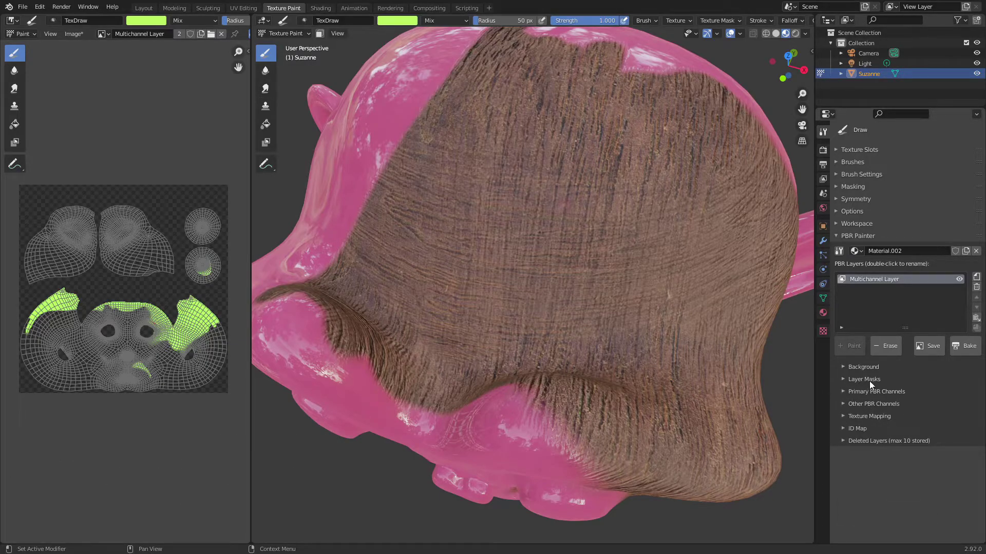
Among the primary PBR channels, set the roughness type to Constant and disable the Roughness channel
click(876, 391)
click(855, 403)
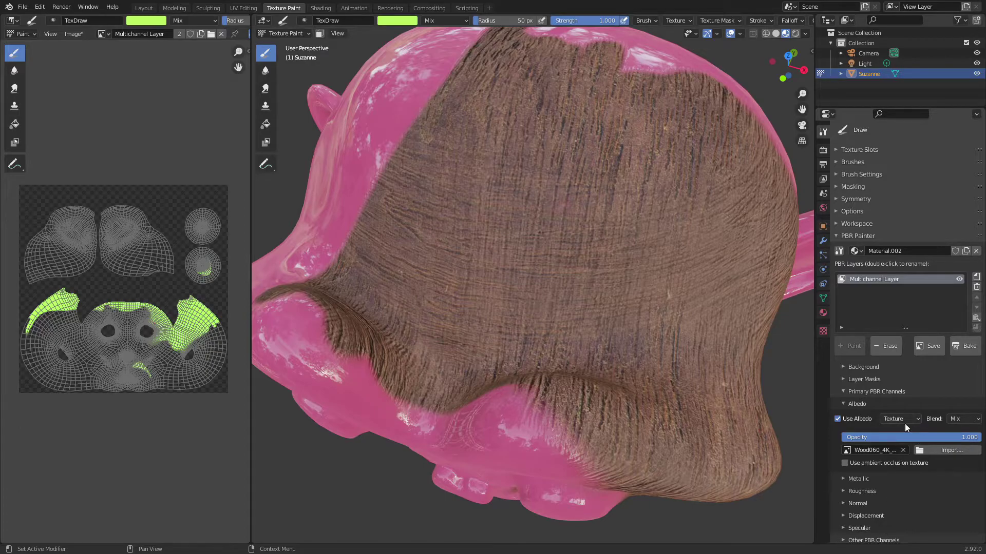
scroll(903, 447, down, 1)
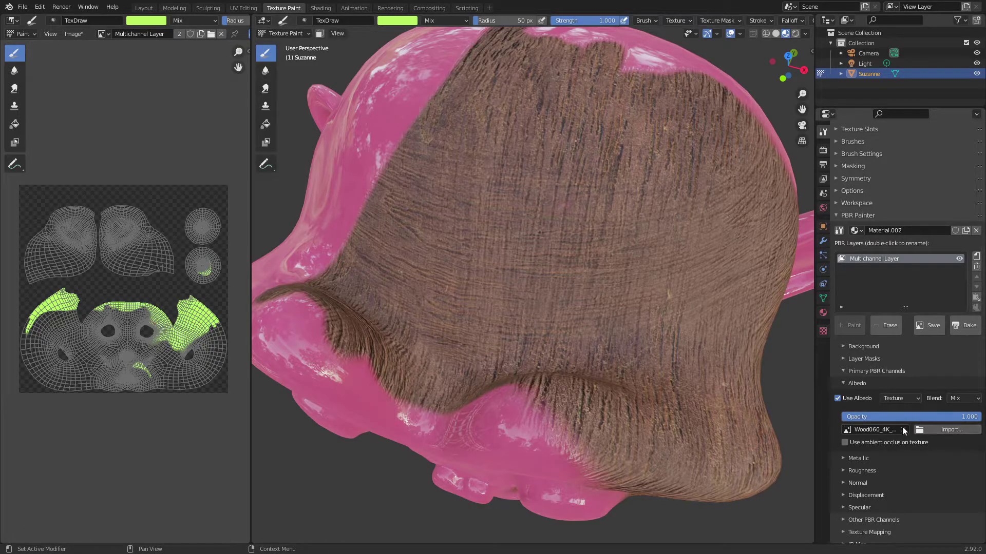
scroll(873, 448, down, 1)
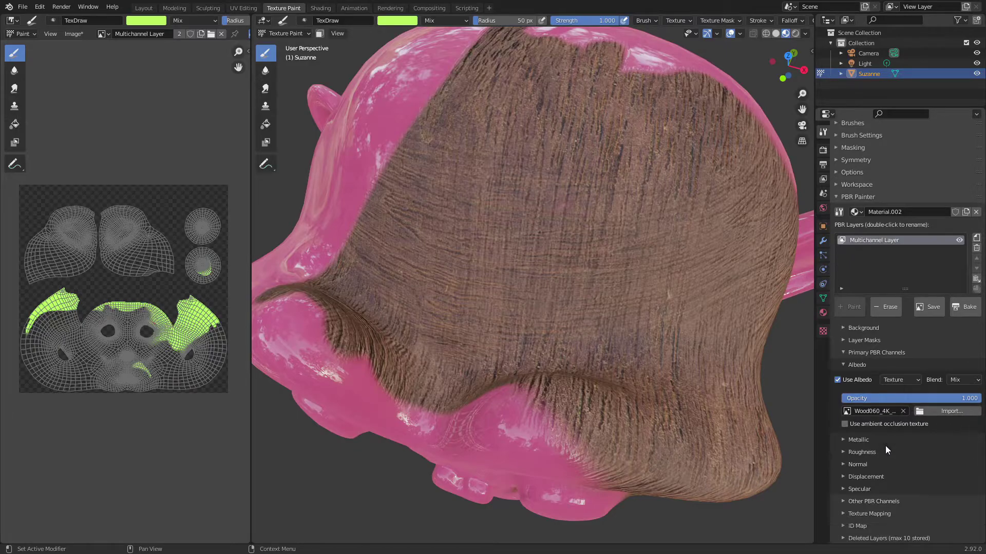
click(858, 448)
click(897, 468)
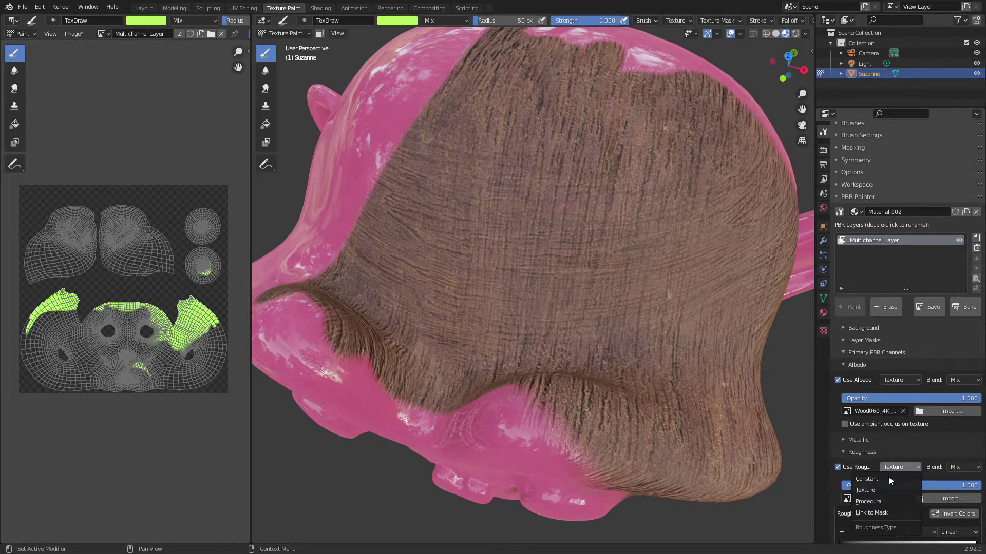
click(884, 479)
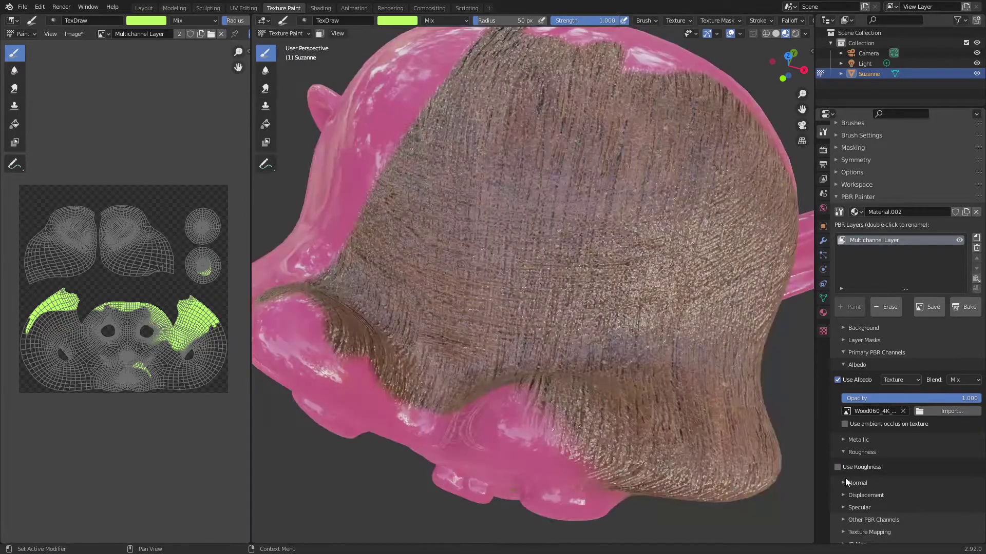
Set the normal type to Constant, disable the Normal channel, and collapse the roughness and normal settings
click(857, 483)
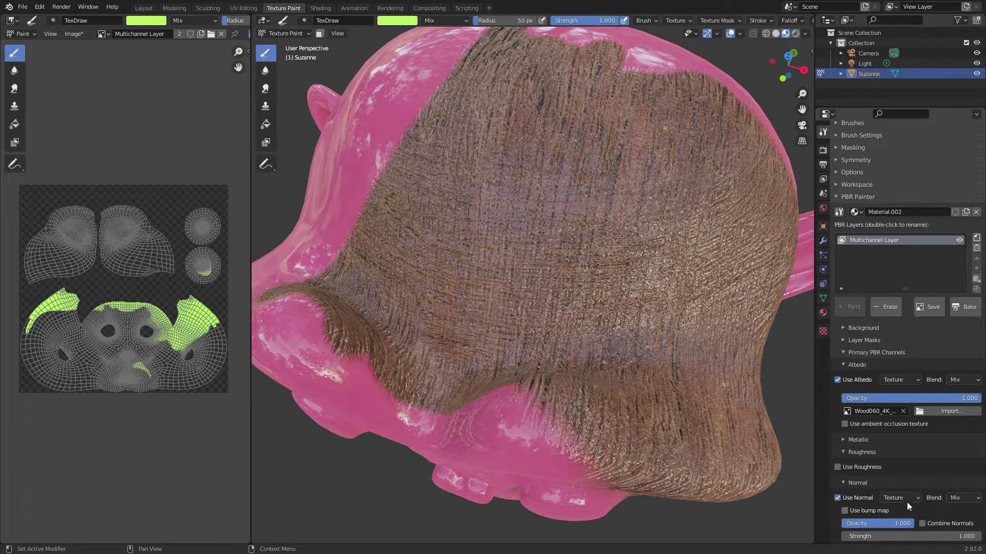
click(906, 501)
click(876, 486)
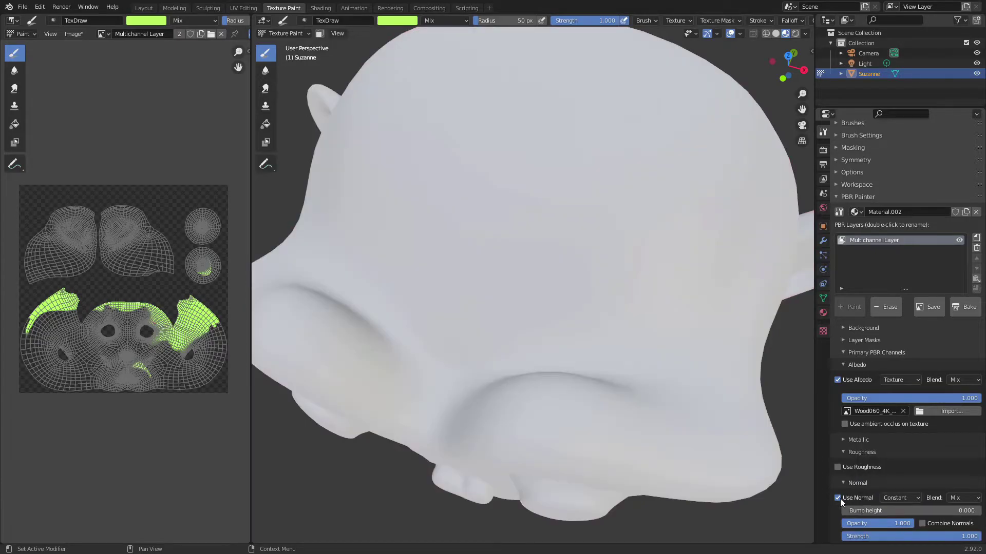
click(838, 498)
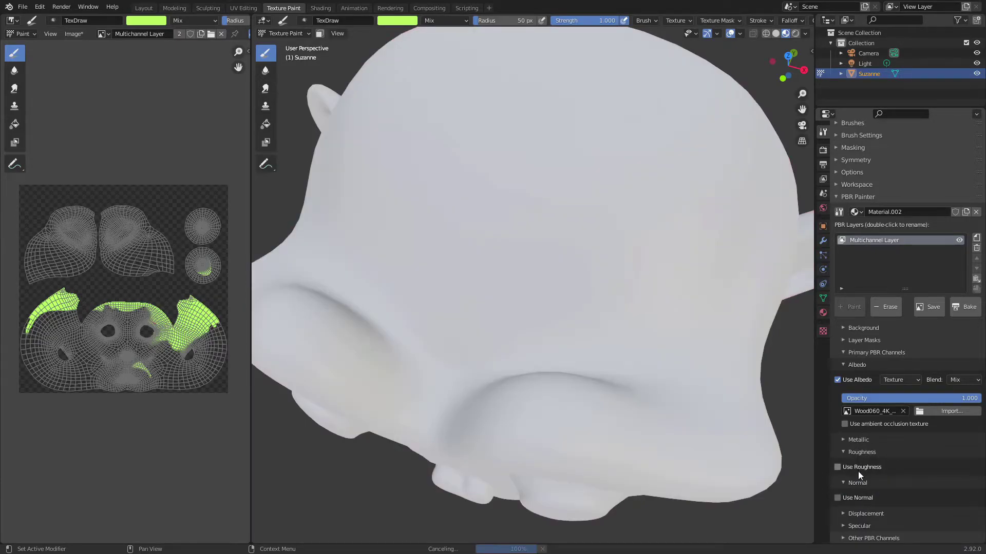
click(852, 451)
Switch the albedo type of the painted area from Texture to Procedural
middle_drag(667, 370, 625, 335)
click(911, 382)
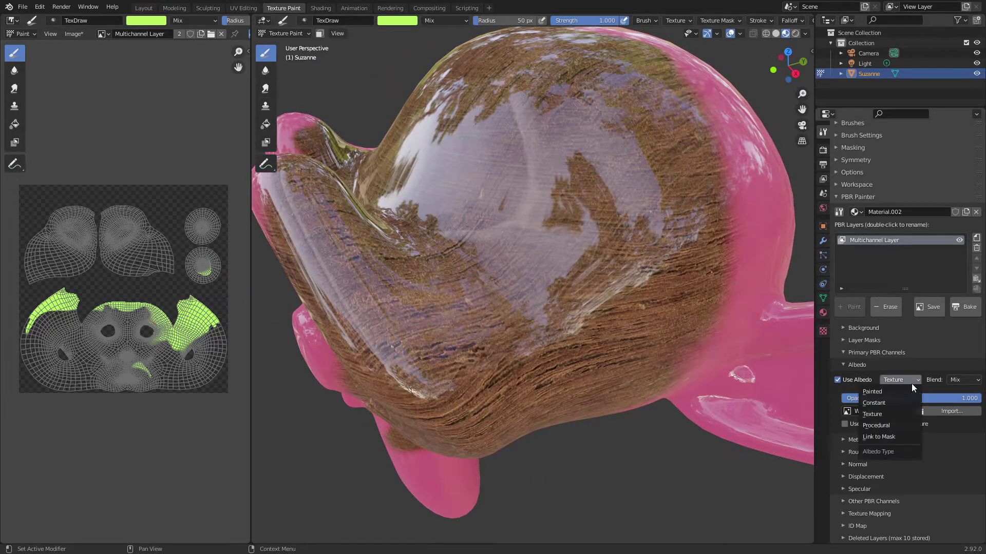
click(884, 426)
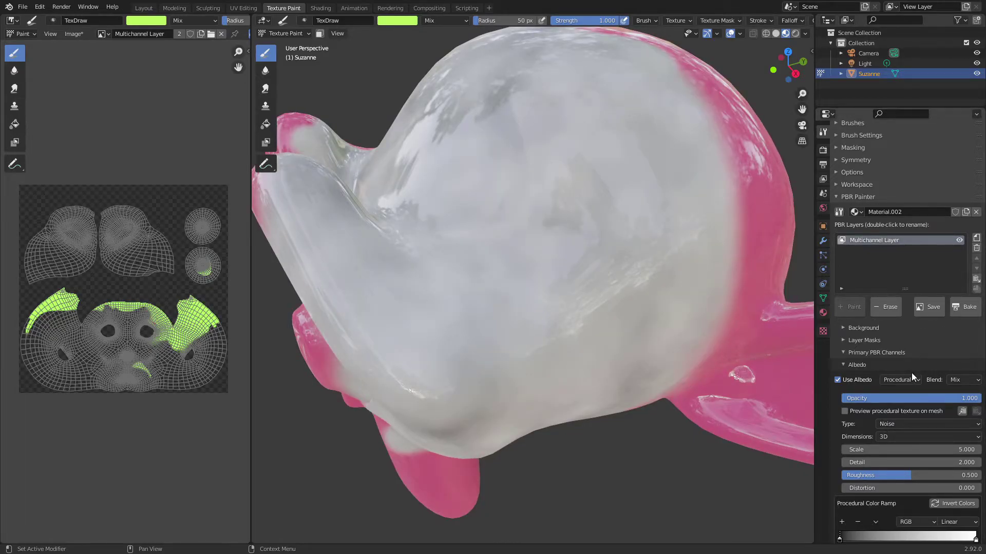
Set the roughness of the material's background to 0.5
scroll(711, 271, down, 5)
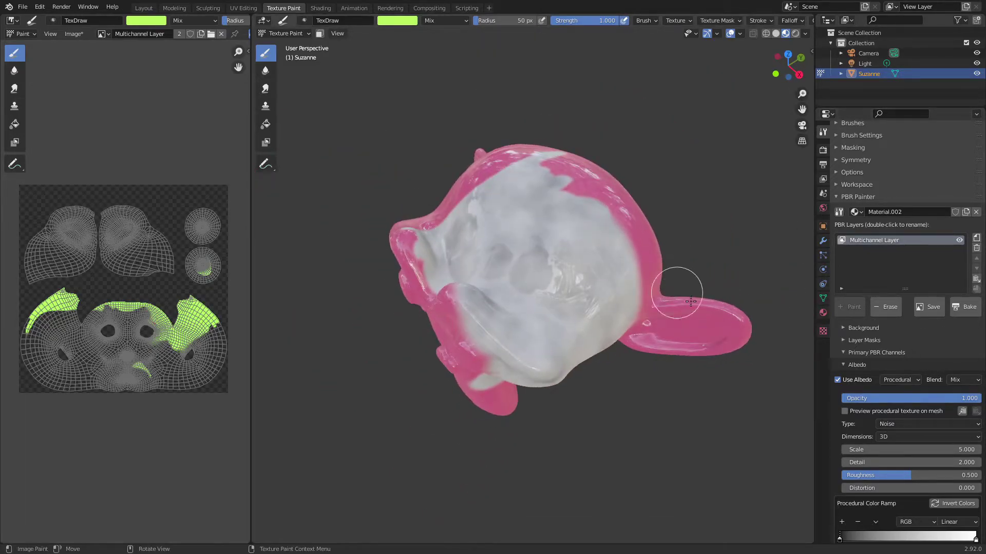
scroll(923, 465, down, 3)
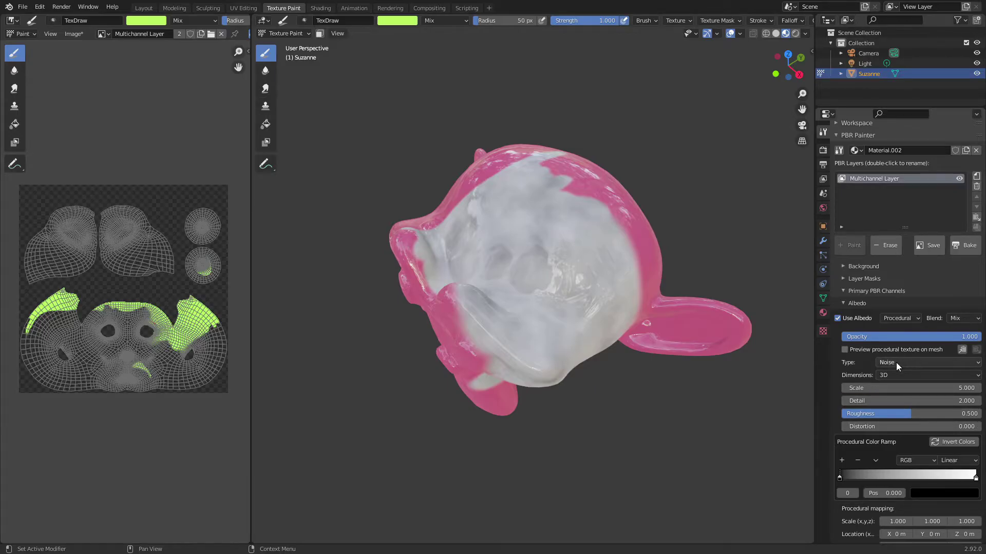
click(862, 267)
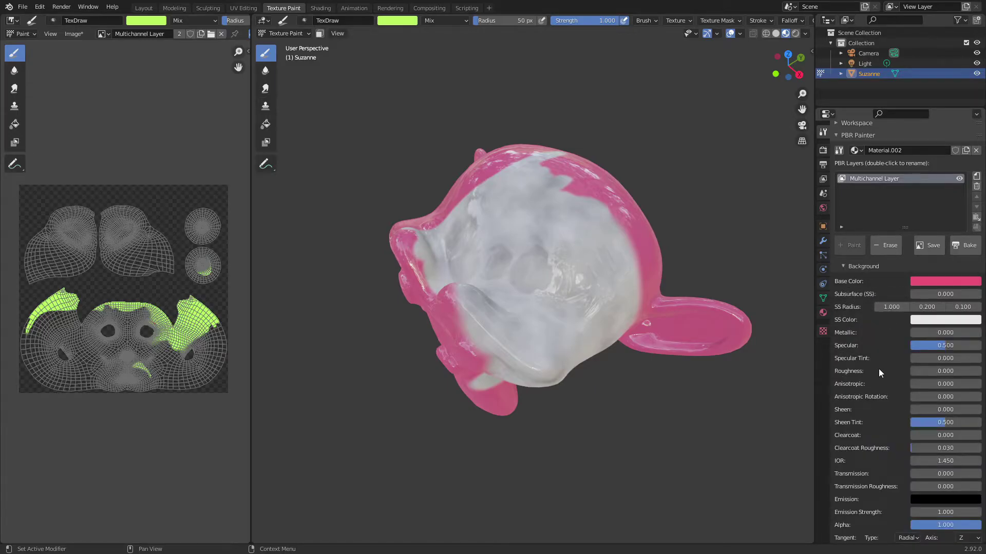
click(938, 371)
text(0.5)
key(Return)
click(863, 266)
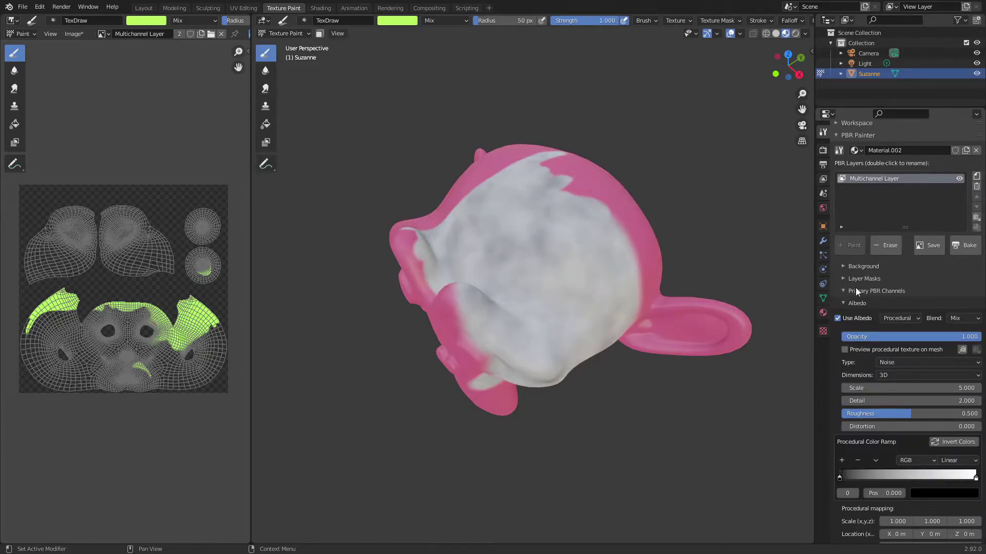
Increase the scale of the procedural albedo noise to 17.8
mouse_move(733, 323)
middle_down()
mouse_move(610, 236)
mouse_move(729, 319)
middle_up()
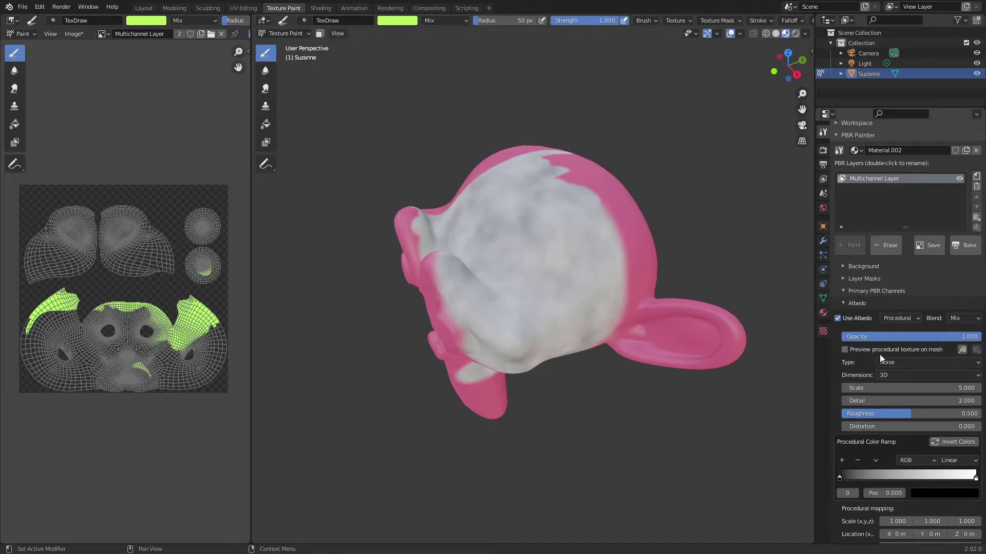
scroll(904, 414, down, 2)
drag(919, 347, 963, 347)
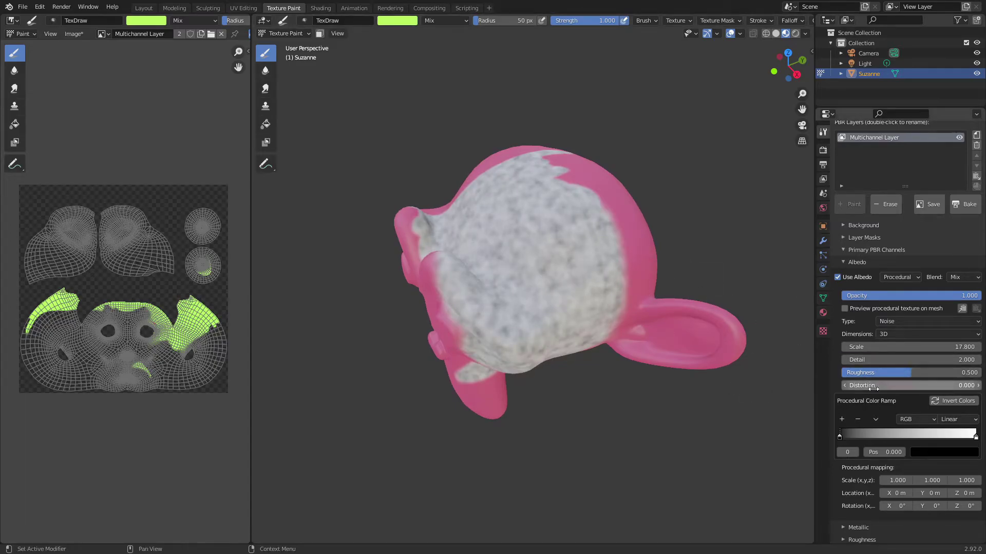
Color the procedural color ramp from dark red to bright green and move the dark red stop to position 0.428
click(927, 454)
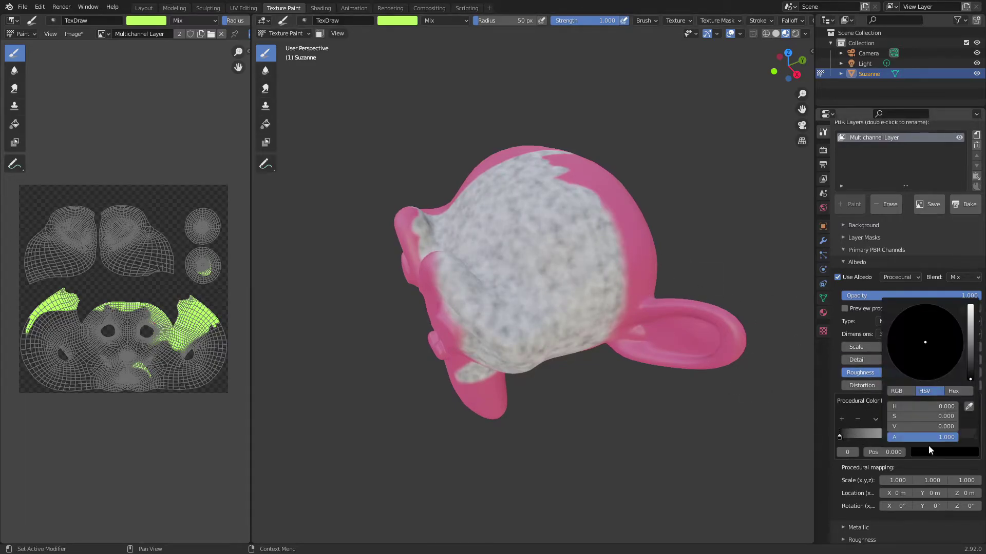
drag(968, 338, 970, 310)
click(955, 342)
click(975, 436)
click(945, 452)
drag(924, 372, 923, 312)
drag(840, 436, 902, 434)
Set the albedo noise detail to 5.3 and its distortion to 1.1
mouse_move(909, 360)
mouse_down()
mouse_move(939, 359)
mouse_move(909, 359)
mouse_up()
drag(904, 385, 934, 385)
scroll(570, 262, up, 5)
Paint a further stroke of the layer across the back of Suzanne's head
scroll(570, 262, down, 5)
middle_drag(570, 262, 548, 298)
mouse_move(548, 298)
mouse_down()
mouse_move(594, 132)
mouse_move(513, 246)
mouse_up()
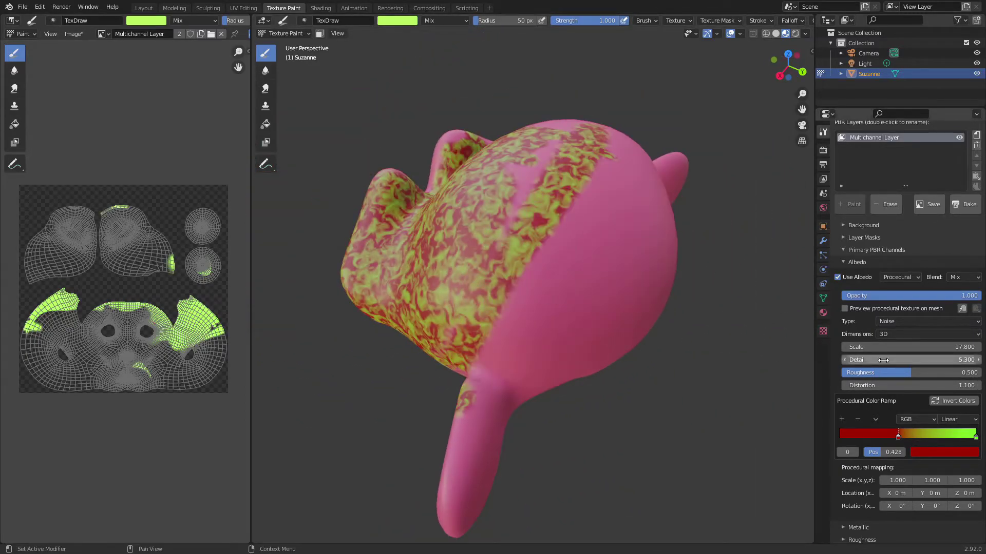
Review the layer's primary PBR channels and the procedural albedo's noise and mapping settings, examining the pattern around Suzanne's head
click(850, 263)
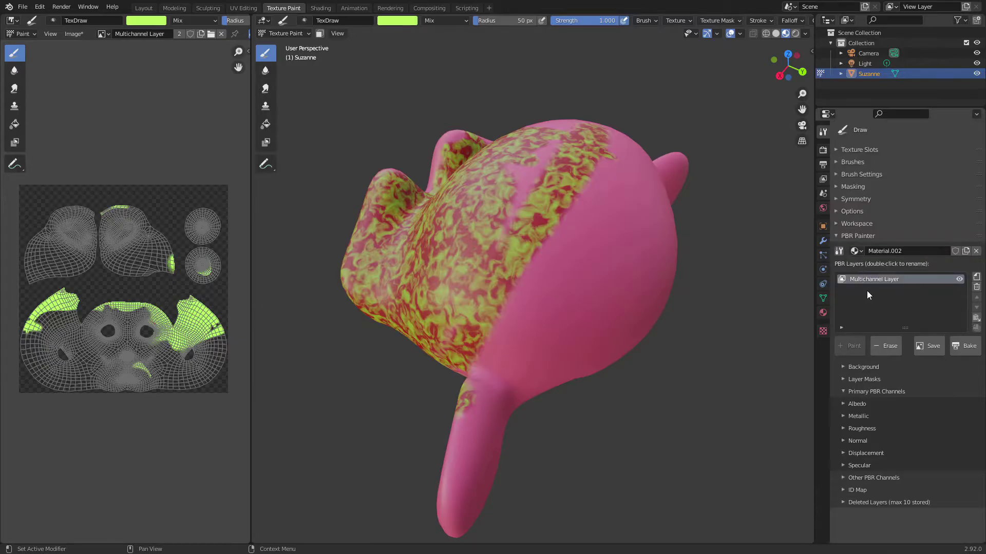
click(858, 416)
click(858, 417)
click(856, 404)
middle_drag(647, 308, 606, 285)
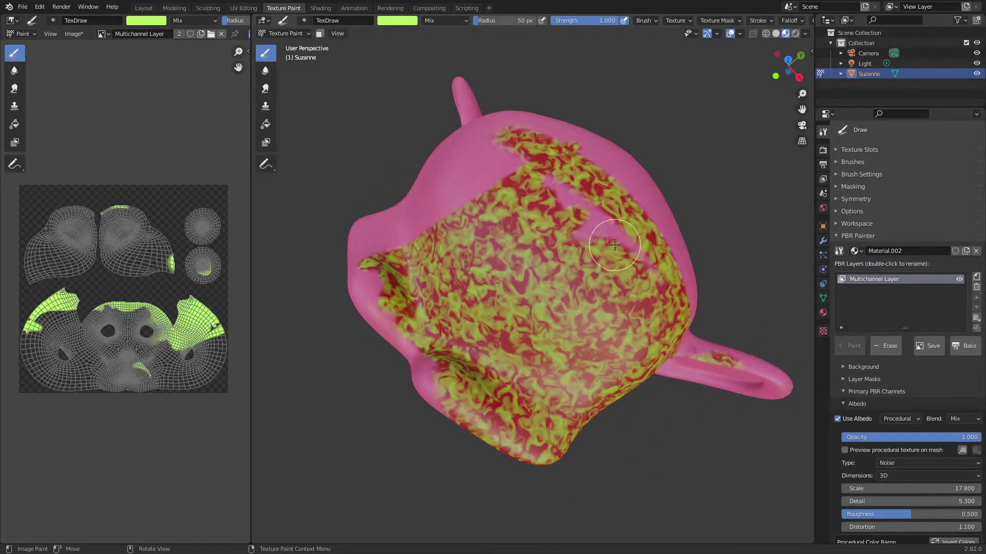
middle_drag(679, 277, 758, 319)
scroll(902, 421, down, 9)
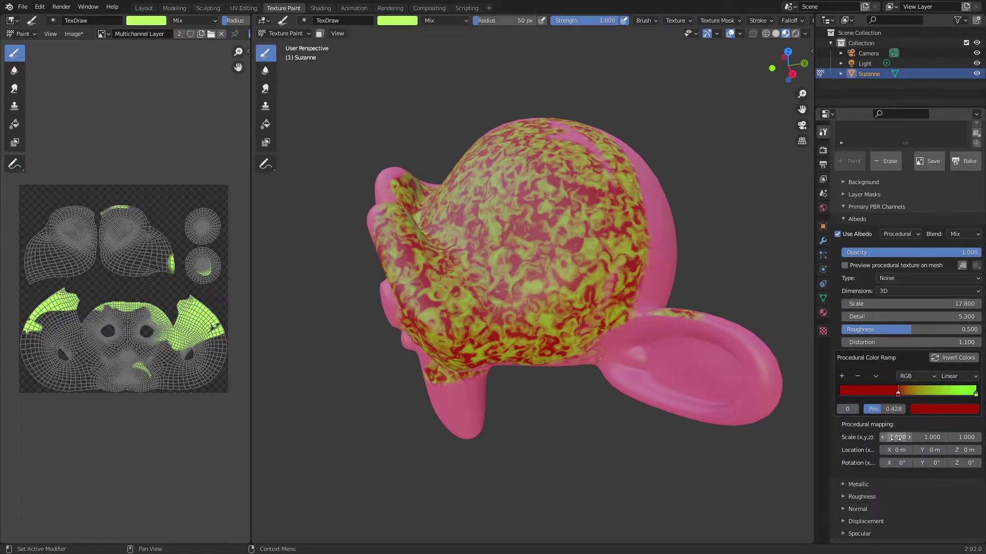
scroll(901, 355, up, 3)
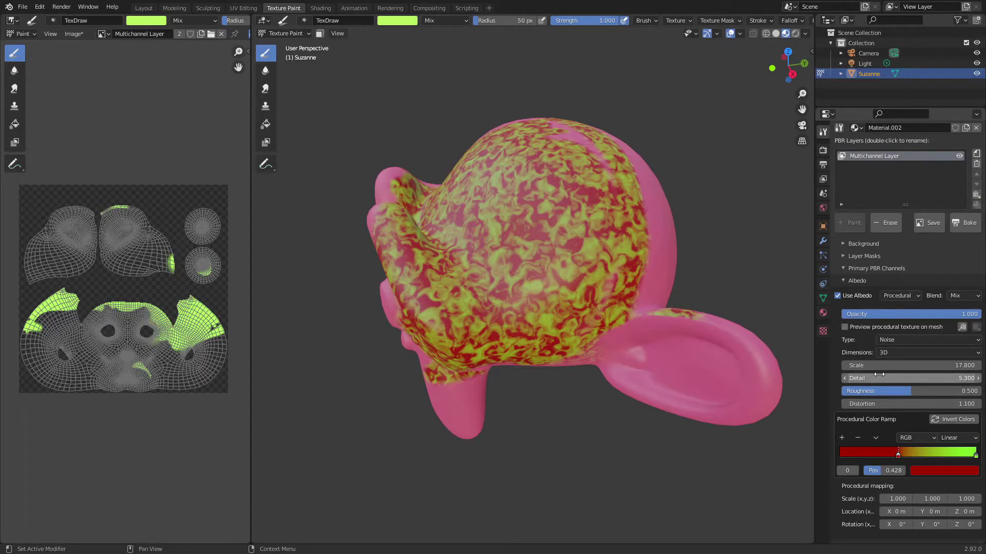
Change the layer's albedo type from Procedural to Link to Mask
click(902, 296)
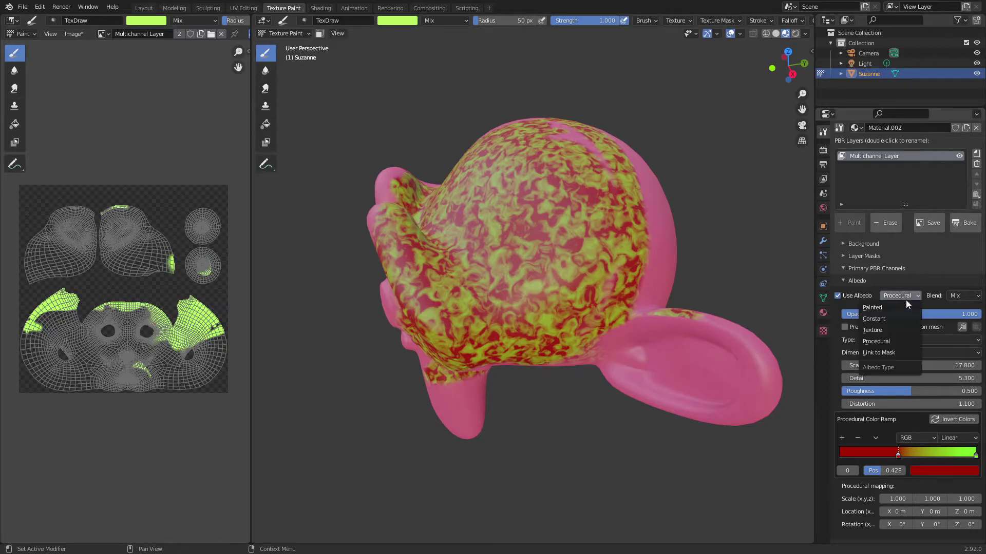
click(883, 353)
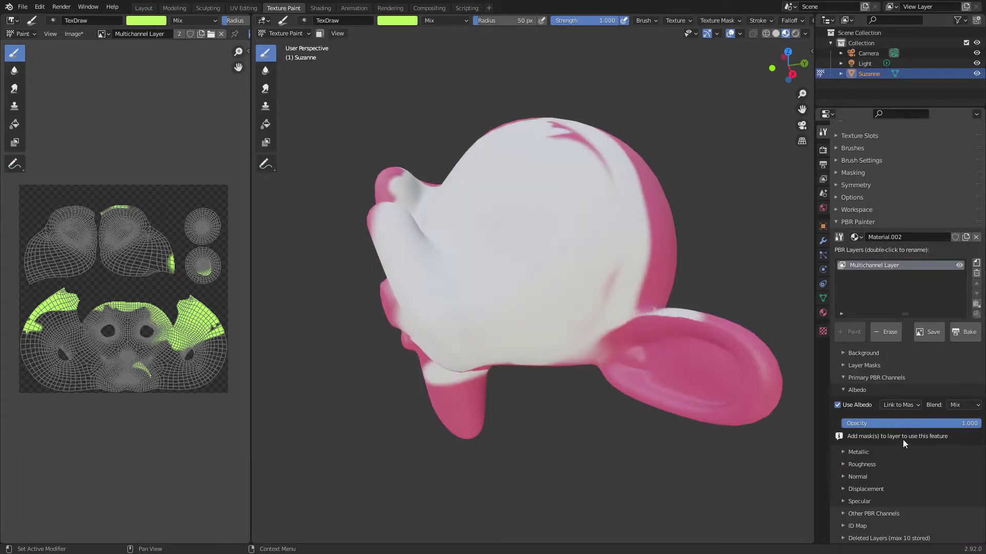
middle_drag(609, 319, 631, 314)
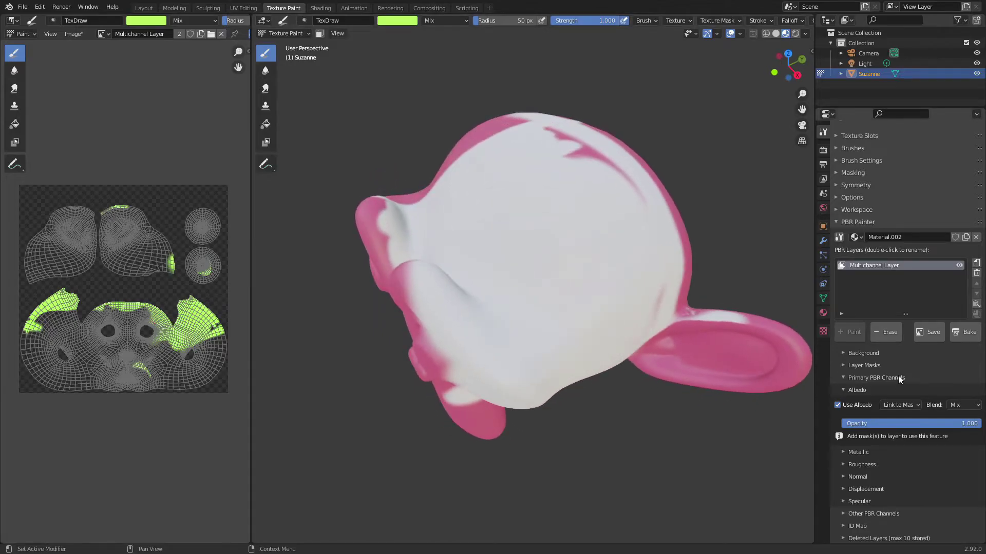
Add a procedural mask to the layer and preview the mask stack on the mesh
click(860, 365)
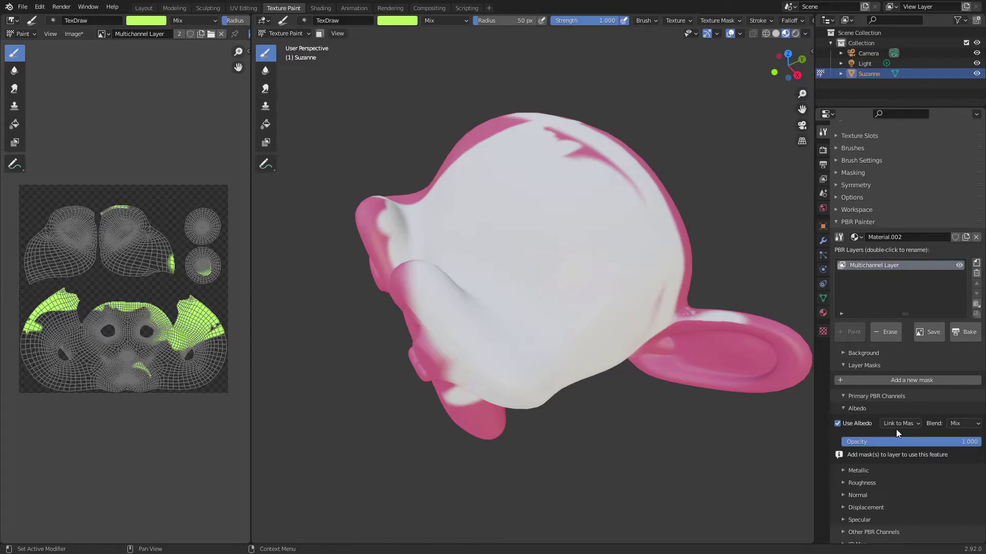
click(883, 378)
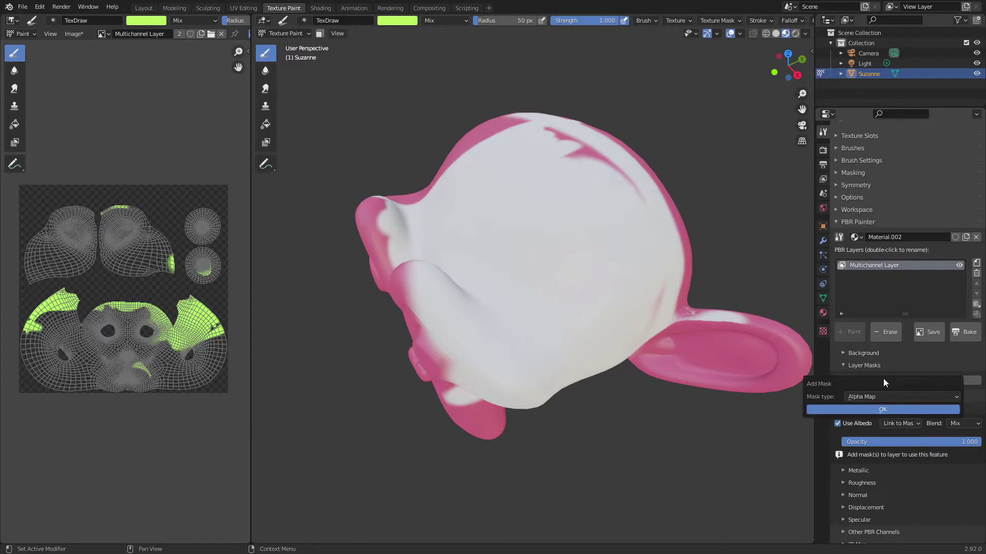
click(885, 396)
click(885, 431)
click(895, 411)
click(893, 381)
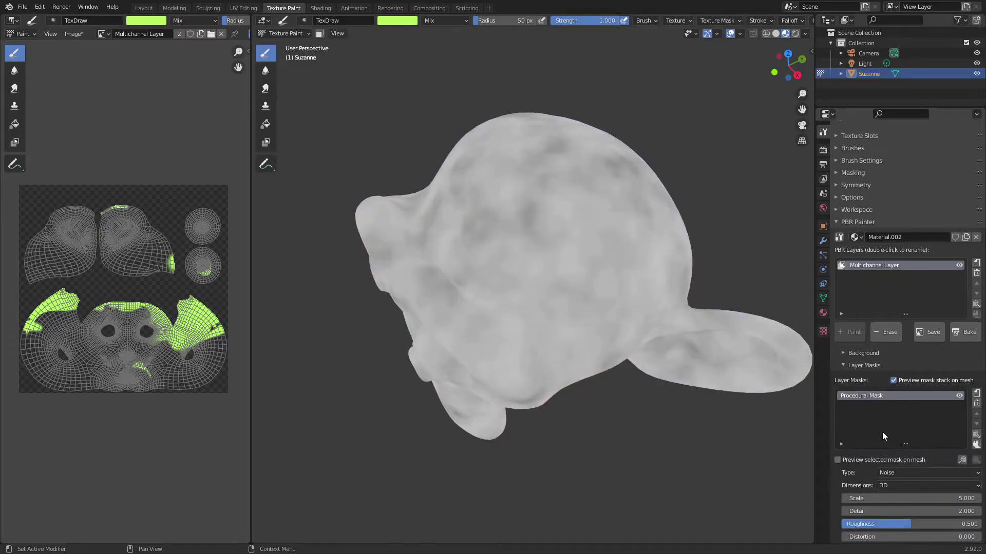
Move the selected mask's color ramp stops to positions 0.367 and 0.673, and turn off the mask stack preview
scroll(882, 432, down, 8)
drag(840, 421, 890, 422)
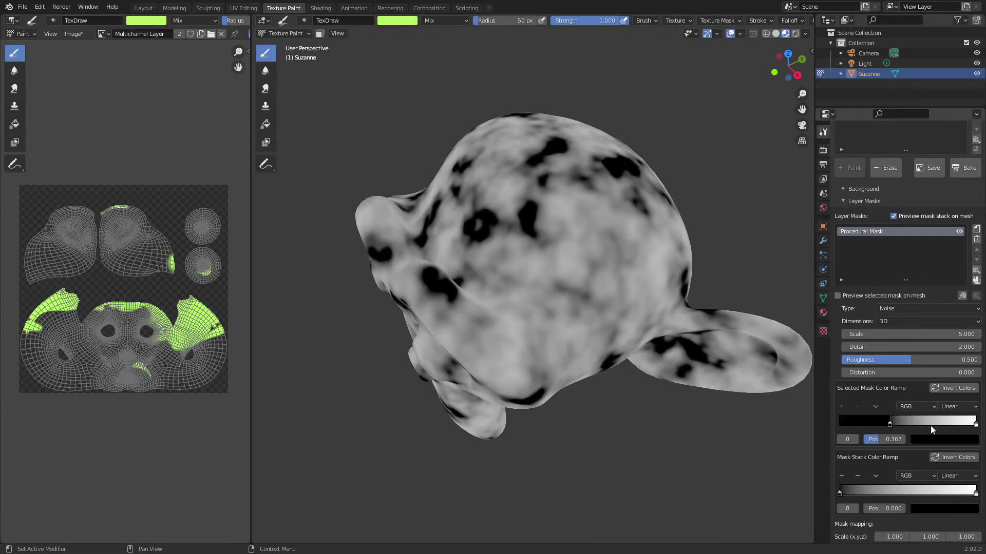
drag(975, 422, 932, 428)
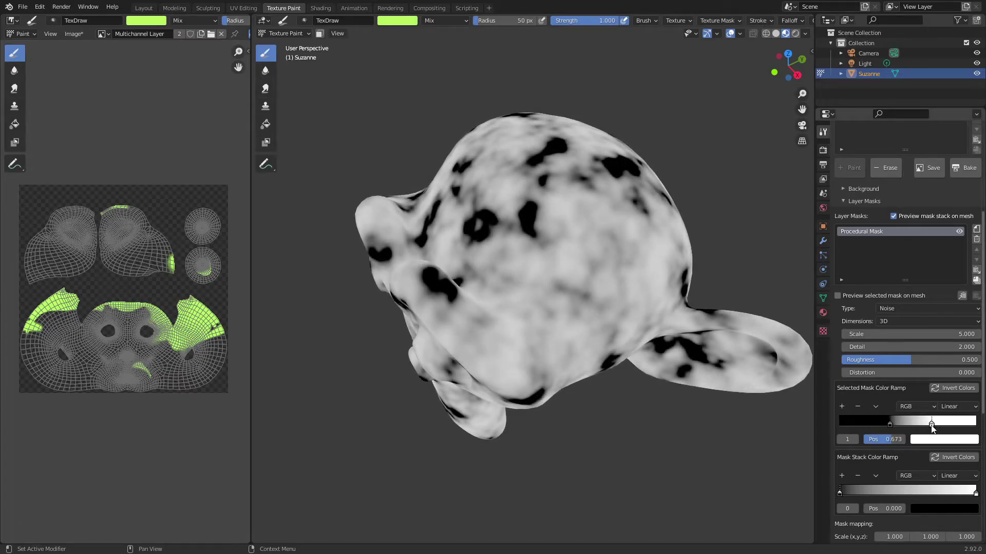
scroll(895, 298, up, 4)
click(893, 298)
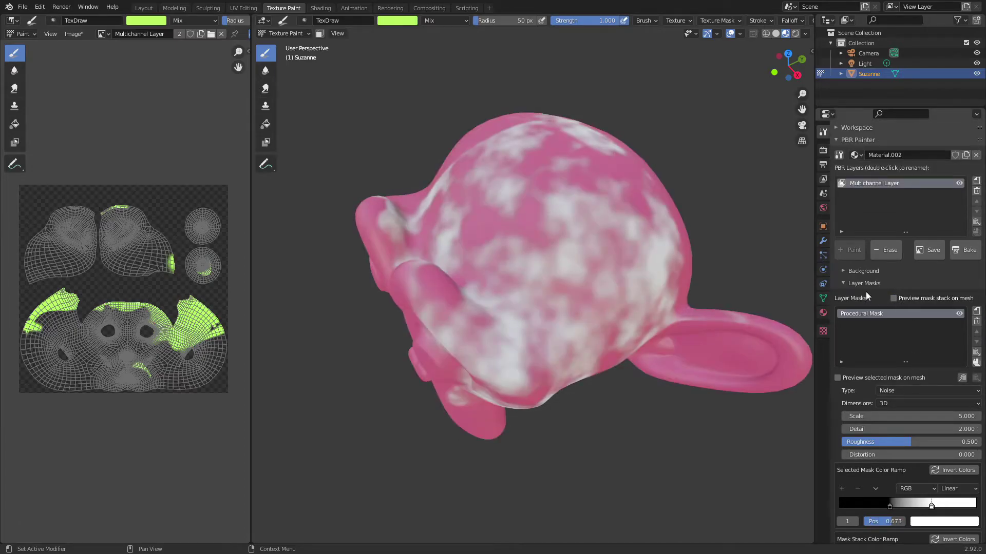
click(860, 283)
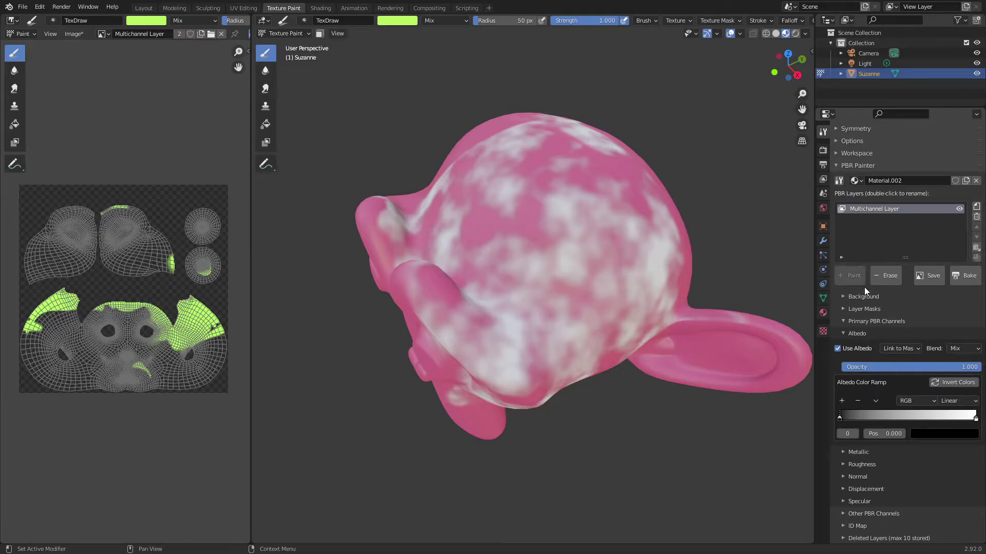
Color the first stop of the mask-linked albedo color ramp dark red and its last stop blue
click(933, 434)
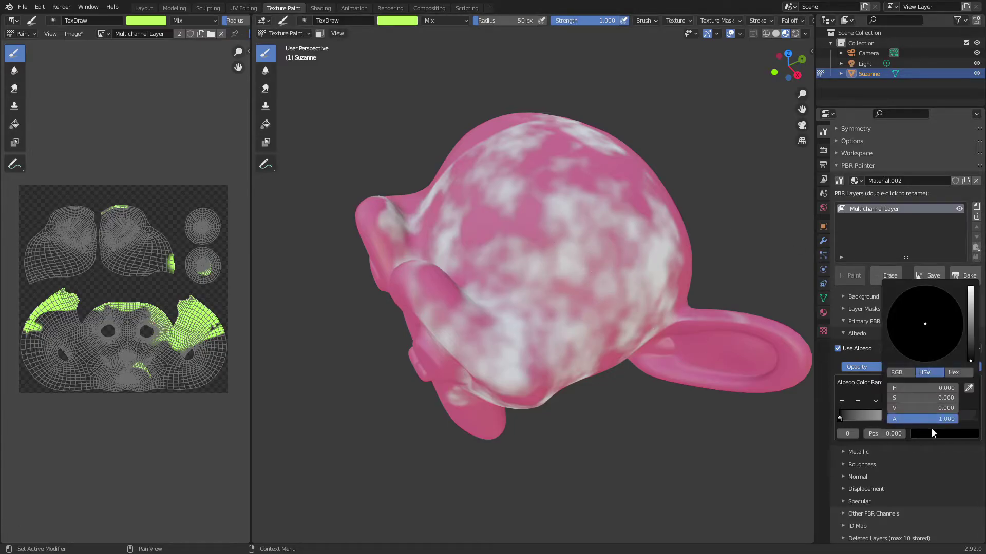
drag(971, 361, 970, 319)
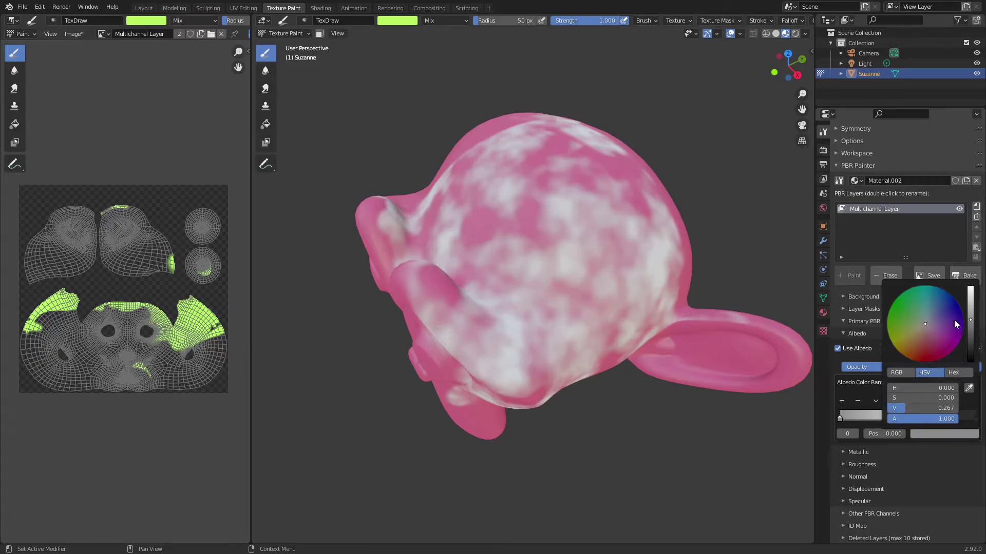
click(911, 326)
drag(910, 326, 923, 362)
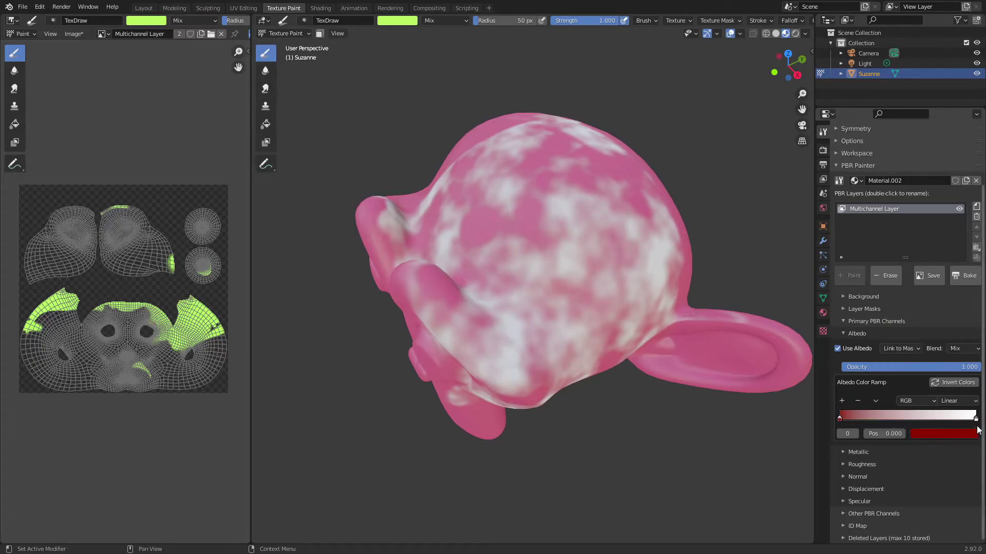
click(978, 419)
click(945, 434)
click(956, 322)
drag(956, 321, 953, 310)
Move the red stop of the albedo color ramp to position 0.475 and the blue stop to 0.817
scroll(793, 253, up, 2)
click(840, 419)
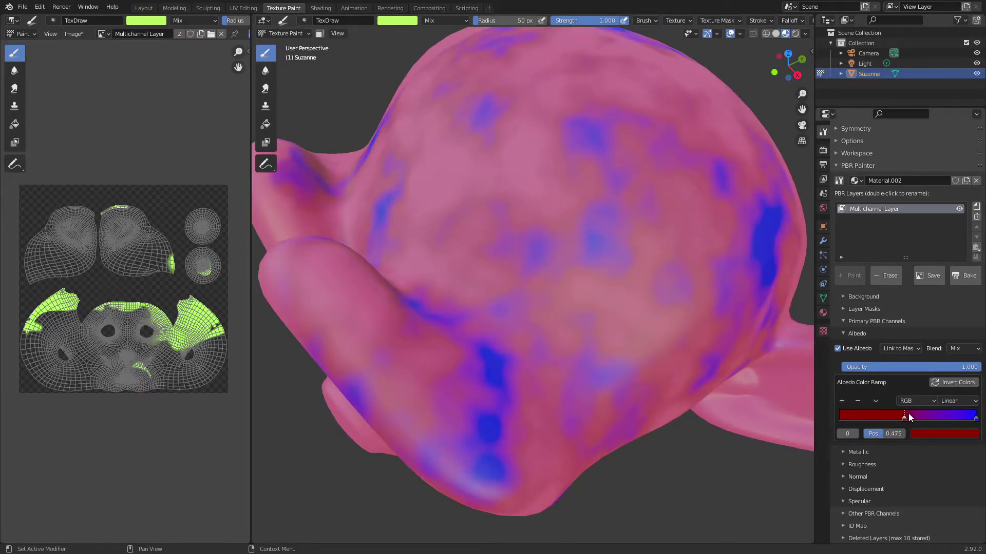
click(976, 419)
drag(975, 418, 953, 428)
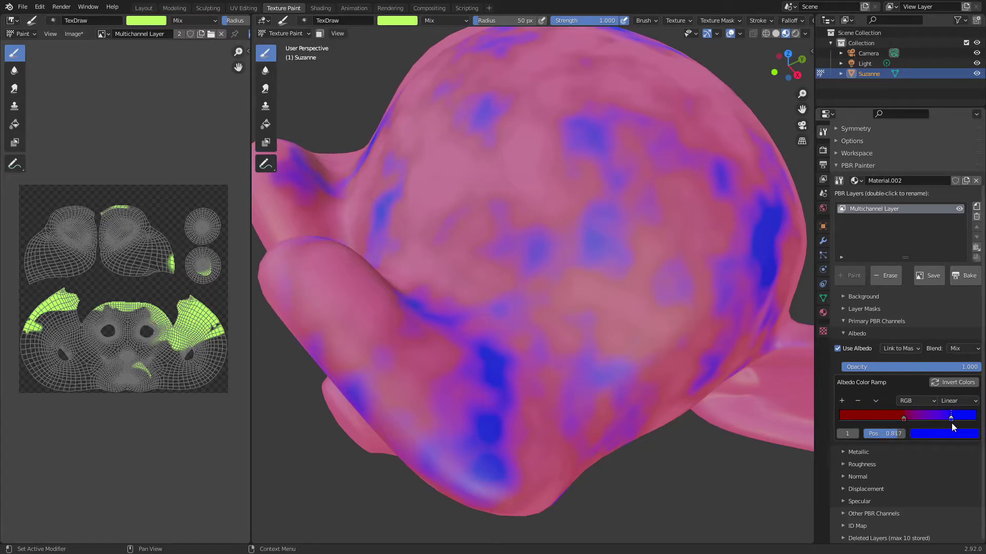
Recolor the blue stop of the albedo color ramp bright green
scroll(744, 242, down, 2)
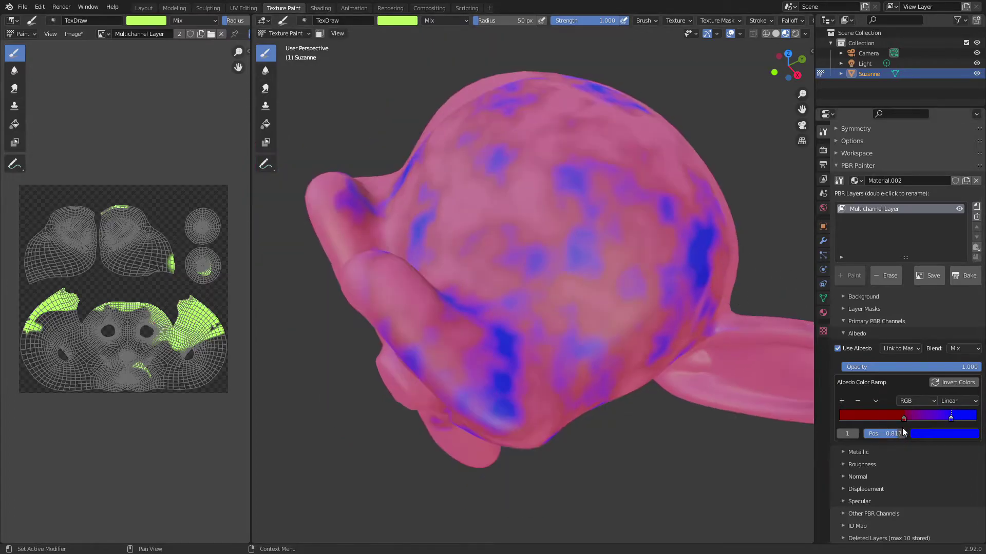
click(954, 435)
drag(926, 343, 888, 315)
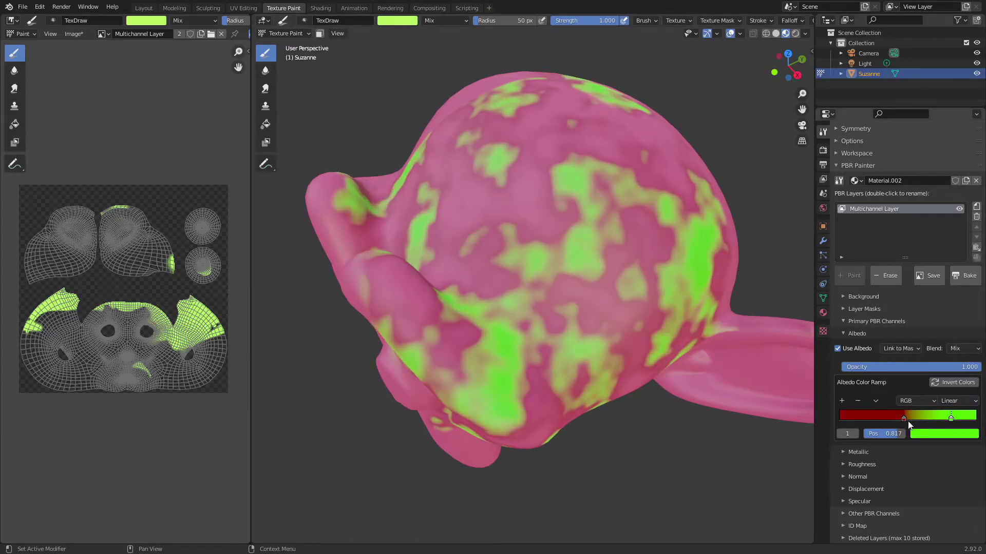
Darken the red stop of the albedo color ramp to black and place it at position 0.464
mouse_move(913, 420)
mouse_down()
mouse_move(926, 418)
mouse_move(914, 430)
mouse_up()
click(921, 435)
drag(970, 320, 970, 361)
mouse_move(911, 420)
mouse_down()
mouse_move(938, 417)
mouse_move(879, 420)
mouse_move(905, 420)
mouse_up()
Recolor the black albedo ramp stop white and bring the two stops close together, with the green one at 0.615
click(933, 434)
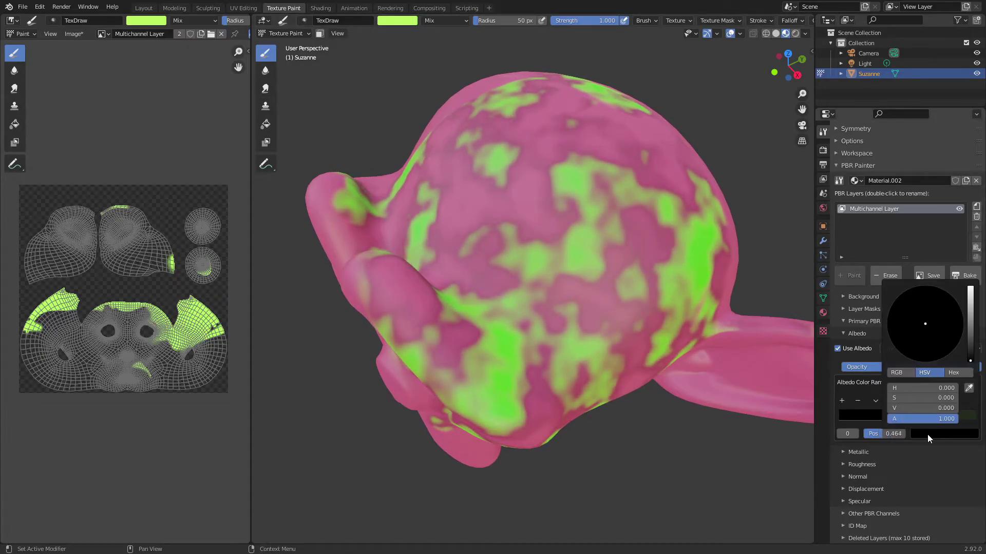
drag(970, 360, 970, 287)
mouse_move(903, 419)
mouse_down()
mouse_move(932, 418)
mouse_move(923, 417)
mouse_up()
click(943, 418)
Paint the masked layer over more of Suzanne's head and inspect it from several angles
middle_drag(575, 288, 616, 288)
mouse_move(468, 242)
middle_down()
mouse_move(504, 271)
mouse_move(526, 249)
mouse_move(591, 237)
middle_up()
middle_drag(763, 396, 631, 298)
scroll(577, 298, up, 3)
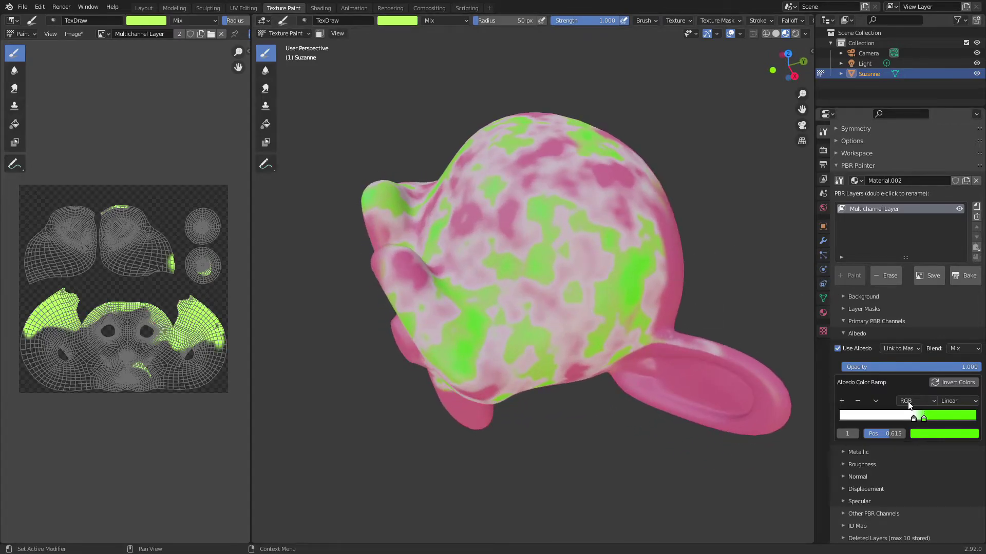
Set the distortion of the procedural layer mask to 2.8 and collapse the mask settings
scroll(689, 359, up, 2)
click(876, 310)
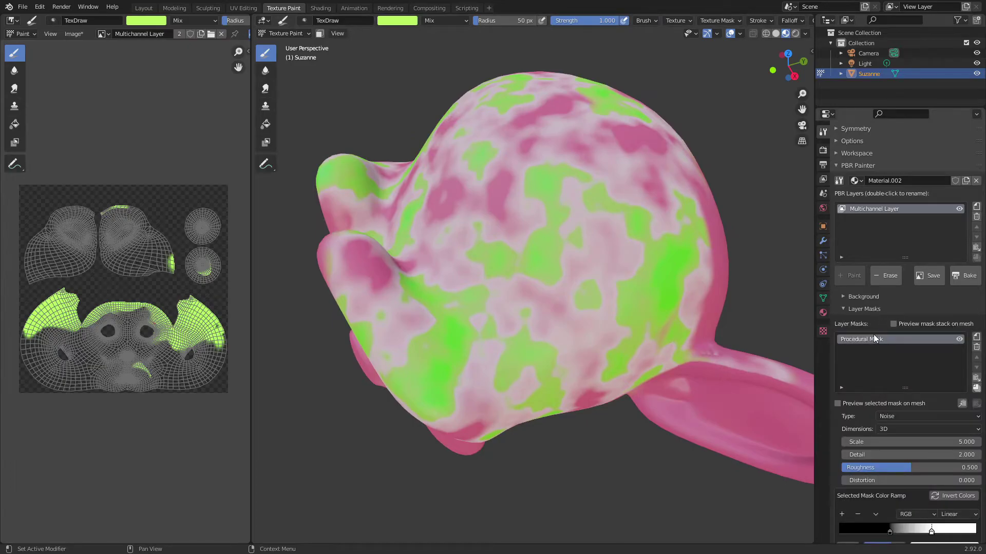
scroll(919, 464, down, 3)
drag(871, 420, 901, 420)
click(861, 249)
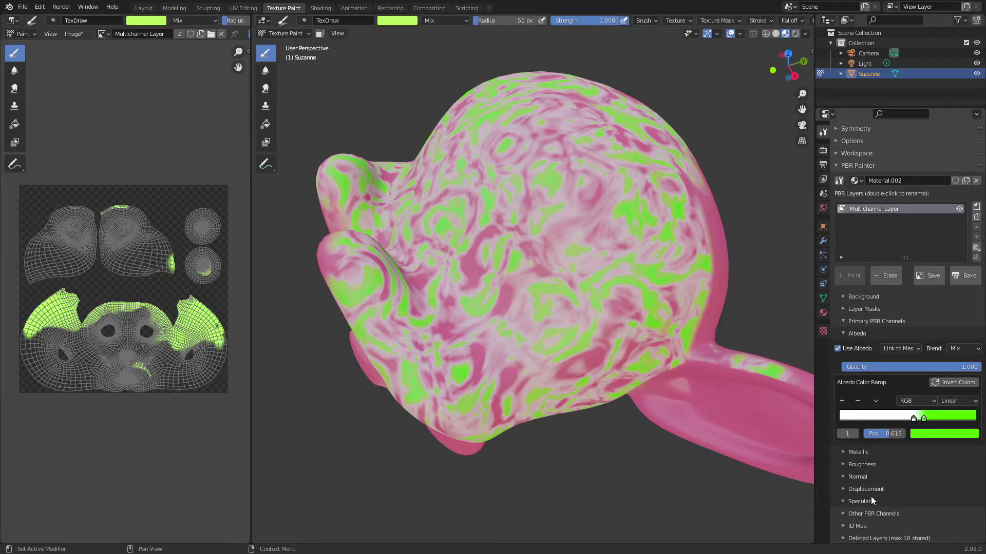
click(868, 309)
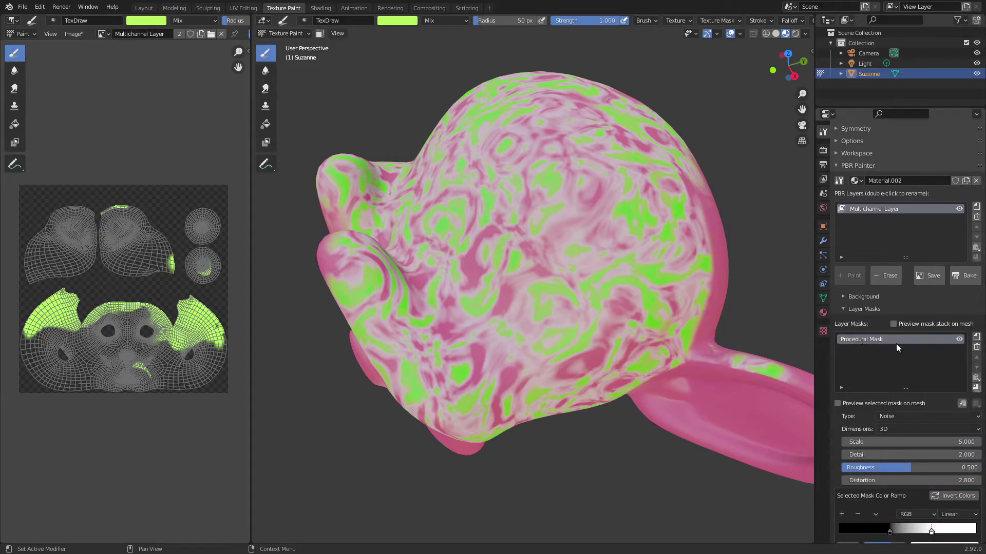
click(863, 308)
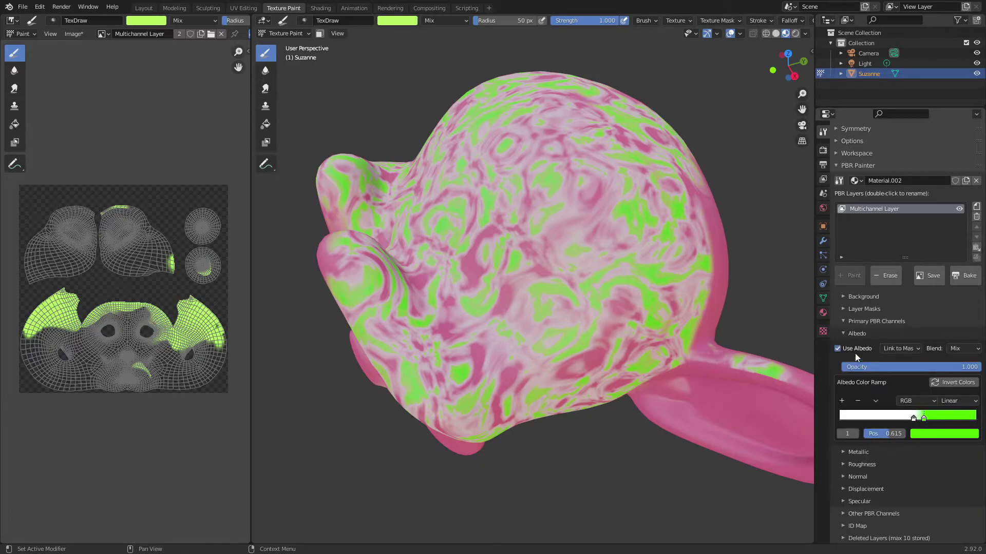
Enable the Normal channel of the multichannel layer, link its type to the mask and inspect the relief on Suzanne's head
click(857, 478)
click(854, 473)
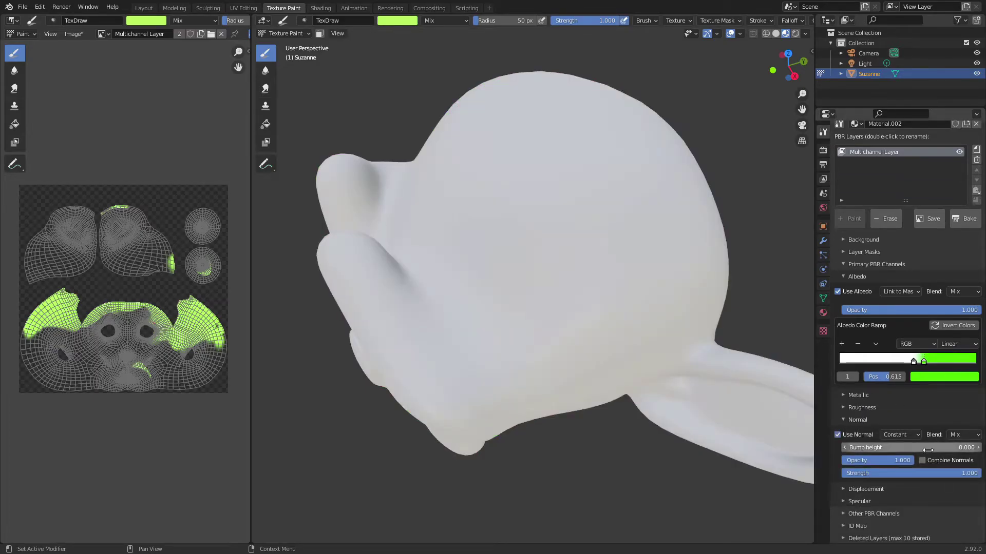
click(898, 435)
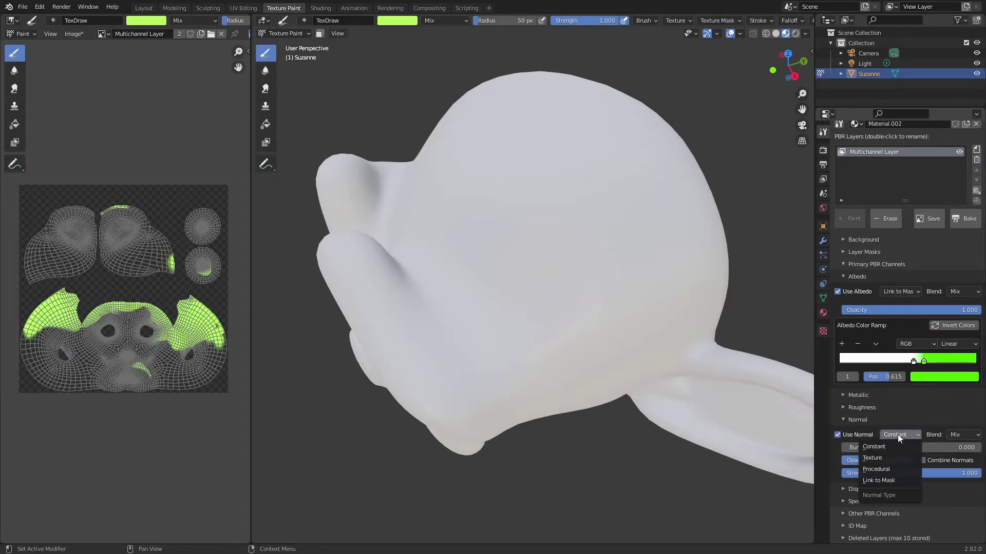
click(882, 480)
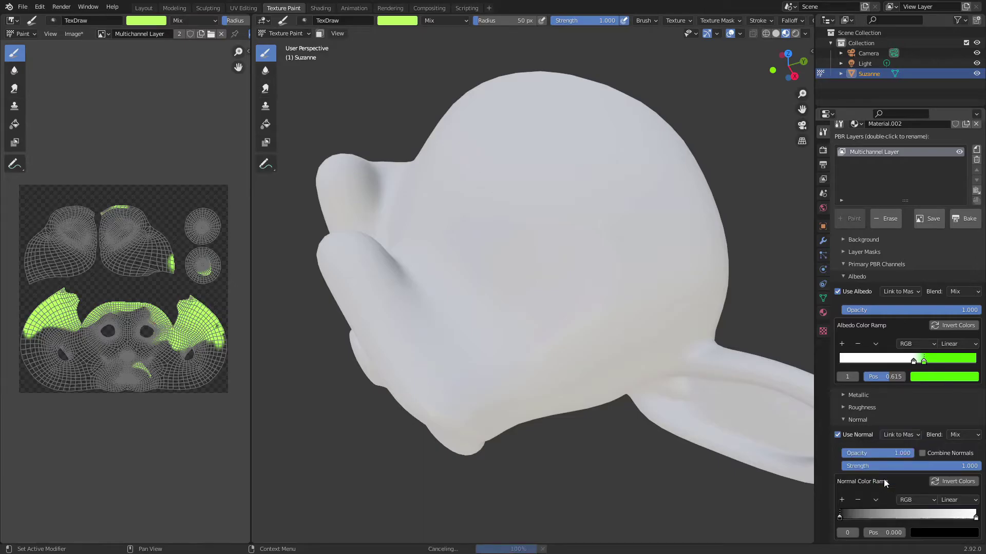
middle_drag(590, 308, 710, 268)
scroll(655, 324, up, 6)
scroll(540, 263, down, 10)
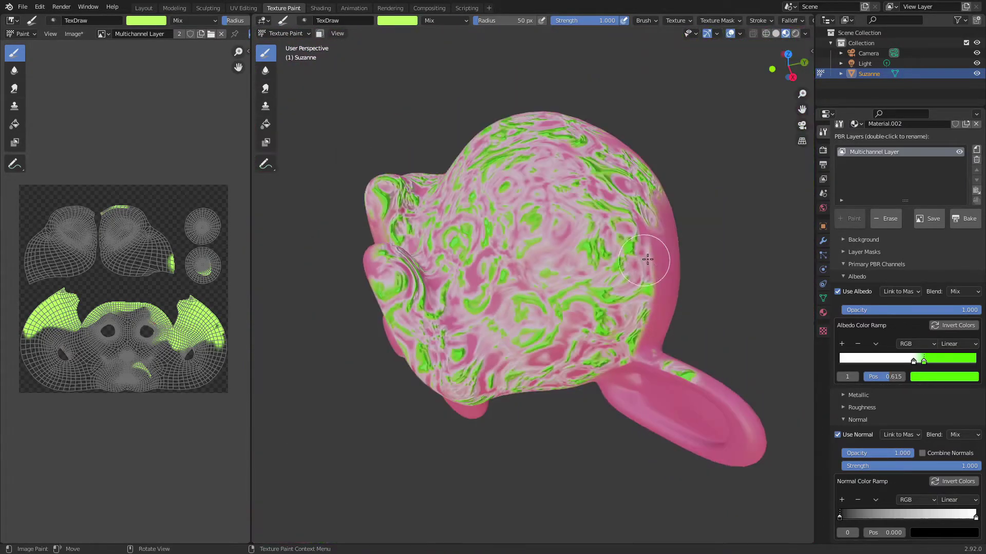
Bring the normal color ramp's white stop inward and move its black stop to position 0.263, checking the bumps from close up
scroll(928, 435, down, 3)
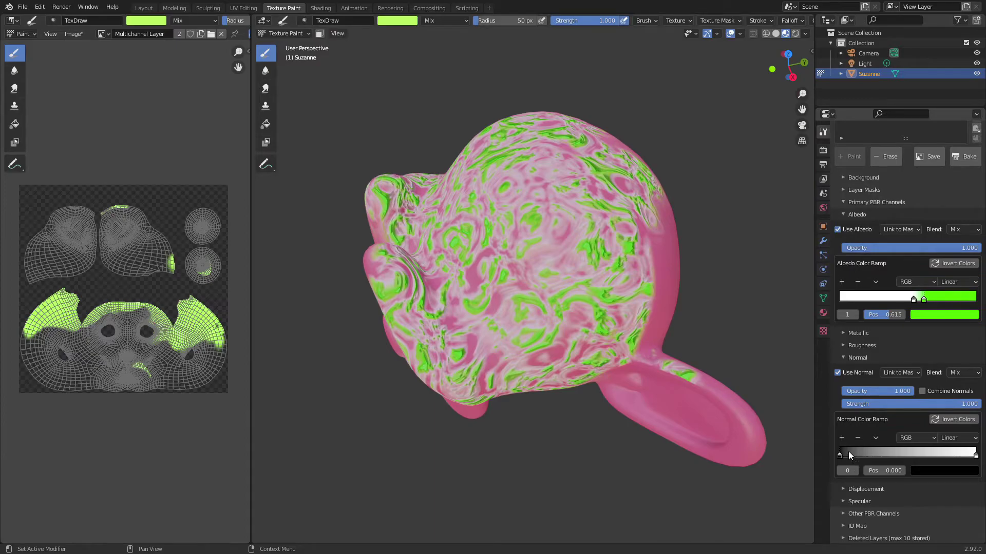
mouse_move(843, 455)
mouse_down()
mouse_move(948, 454)
mouse_move(830, 459)
mouse_move(842, 461)
mouse_up()
scroll(674, 318, up, 5)
scroll(674, 318, up, 3)
drag(975, 455, 943, 456)
drag(873, 455, 876, 455)
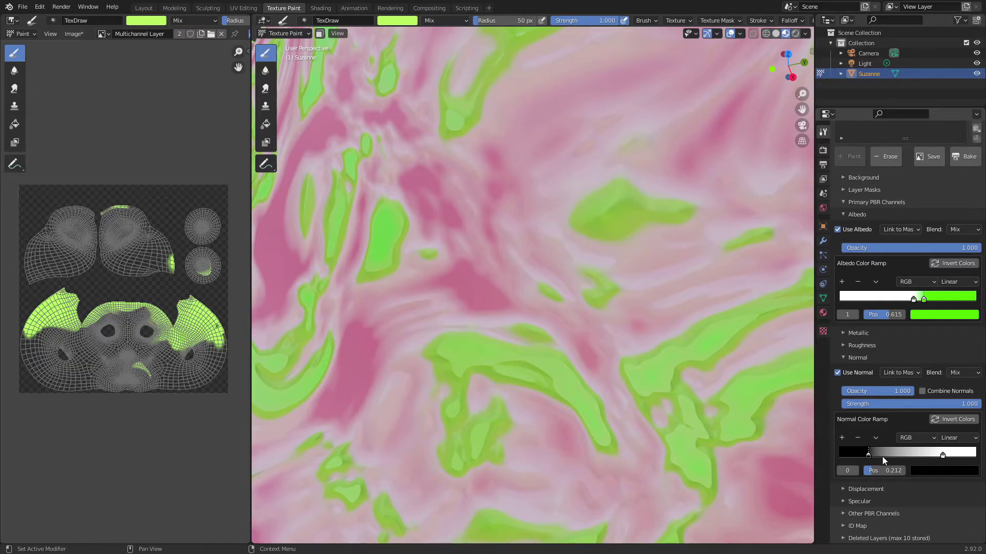
scroll(565, 334, down, 6)
middle_drag(561, 318, 715, 341)
scroll(567, 314, up, 4)
Disable the layer's Normal and Albedo channels and collapse their settings, along with the Roughness settings
click(857, 346)
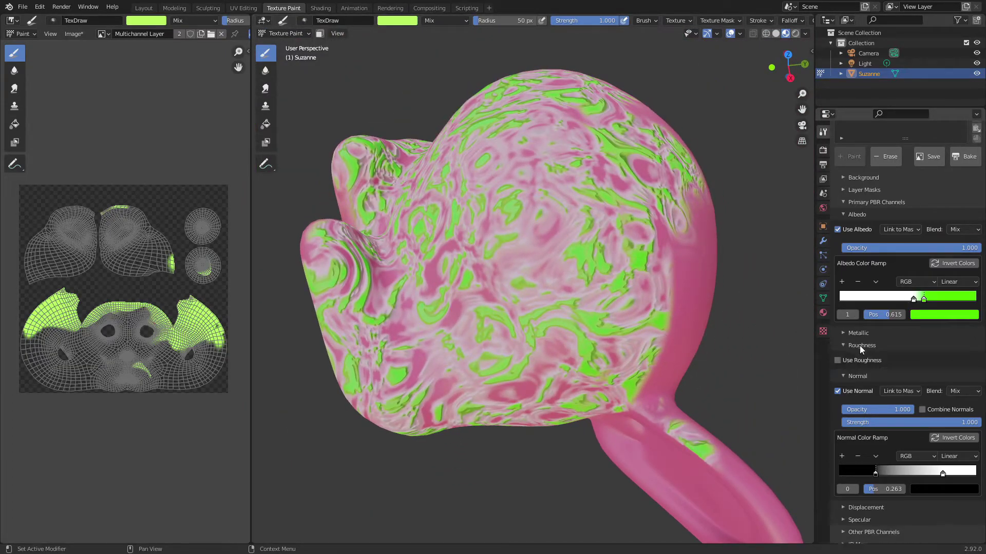
click(864, 375)
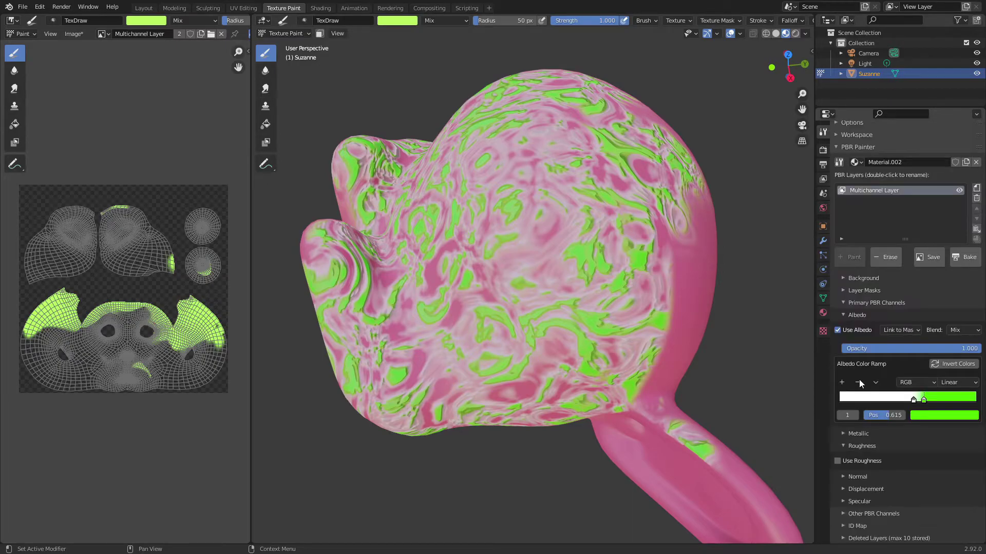
click(864, 447)
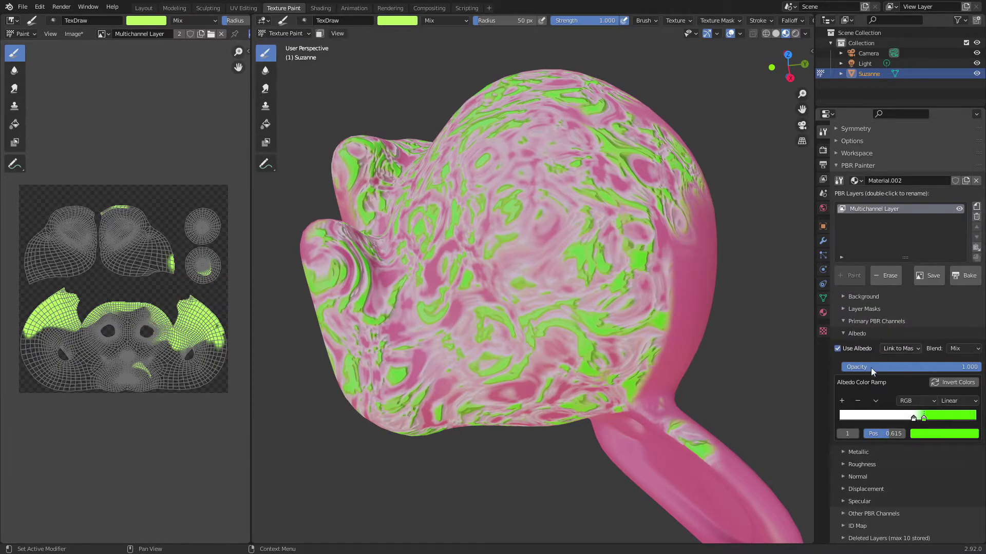
click(859, 477)
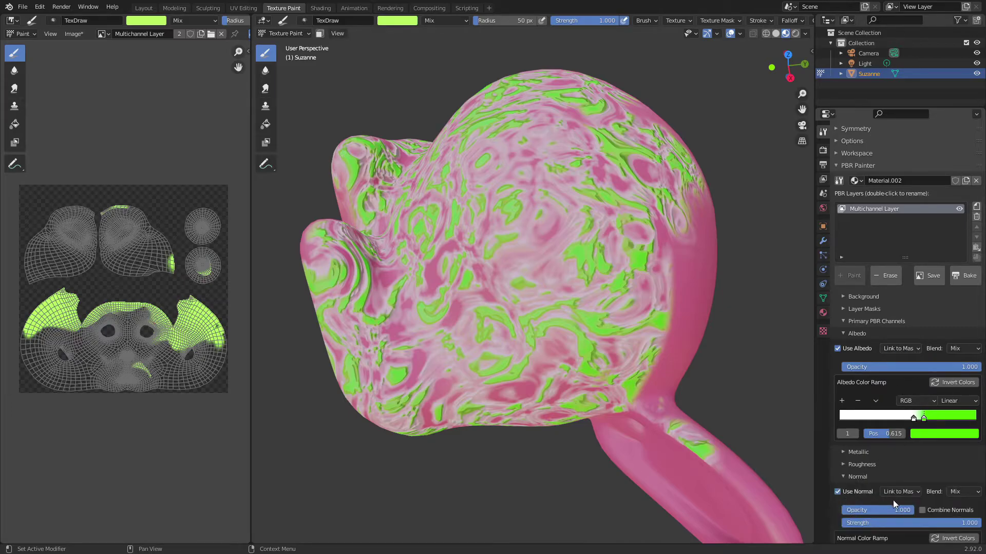
click(860, 477)
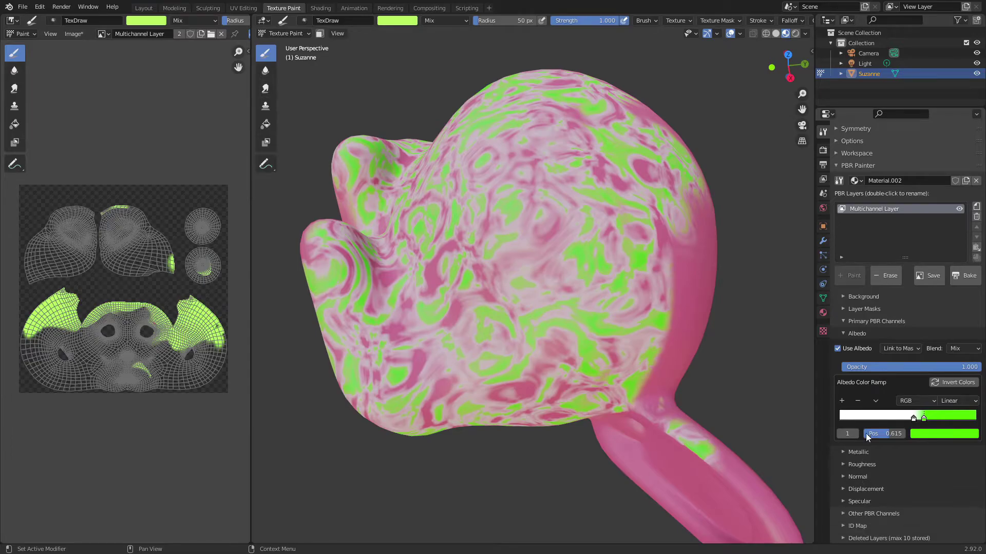
click(858, 347)
click(857, 403)
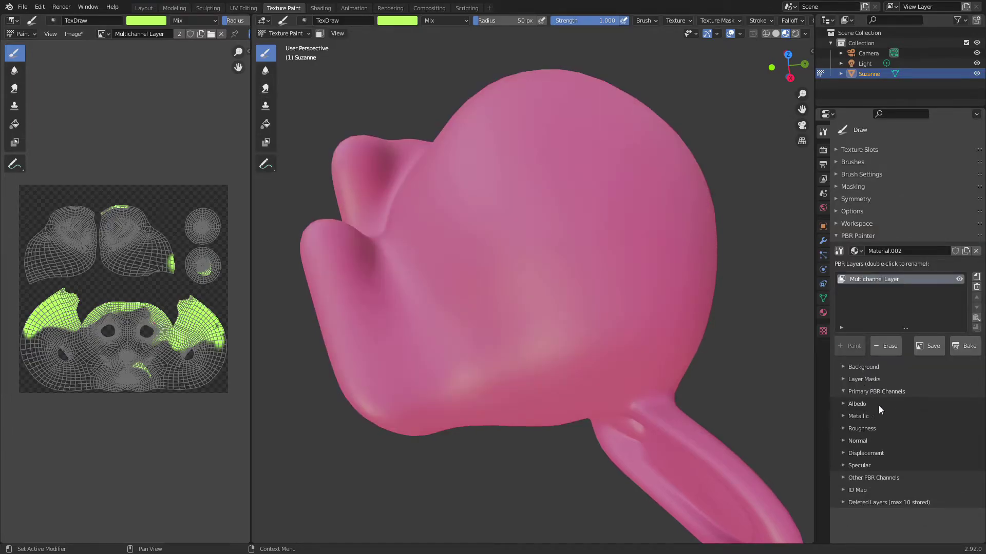
Expand the Other PBR Channels and compare them with the shader inputs in the Shading workspace, returning to Texture Paint
middle_drag(568, 209, 570, 303)
scroll(551, 264, down, 3)
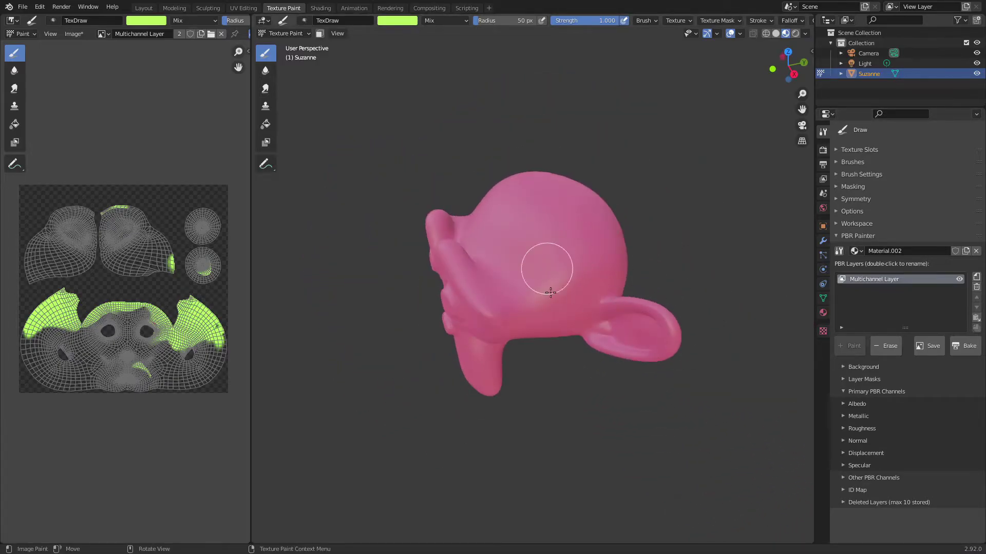
click(864, 393)
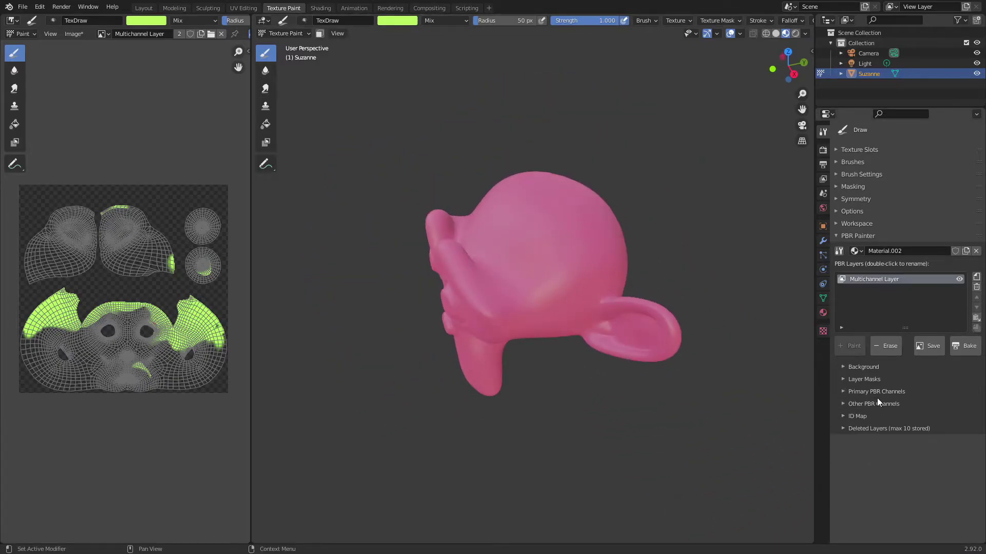
click(866, 403)
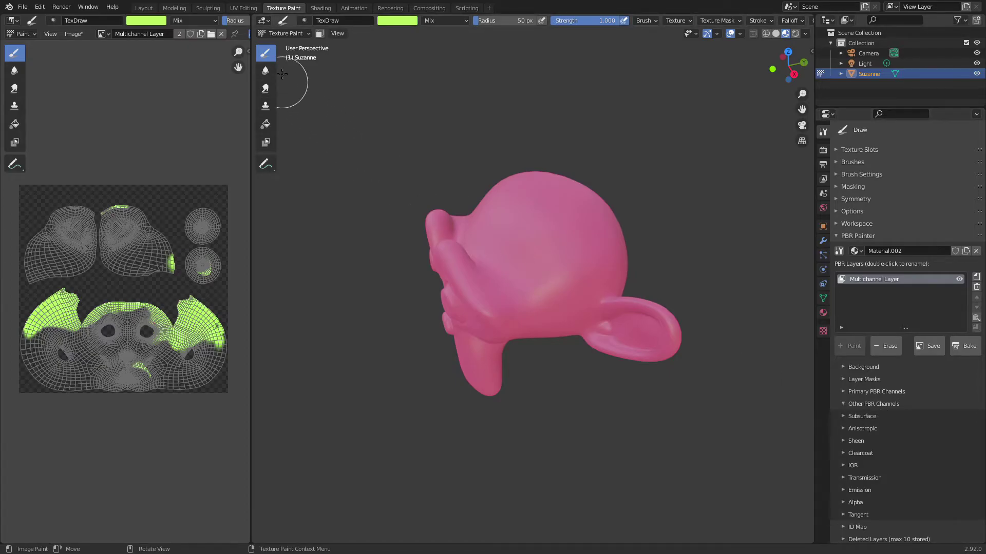
click(321, 8)
scroll(459, 375, up, 5)
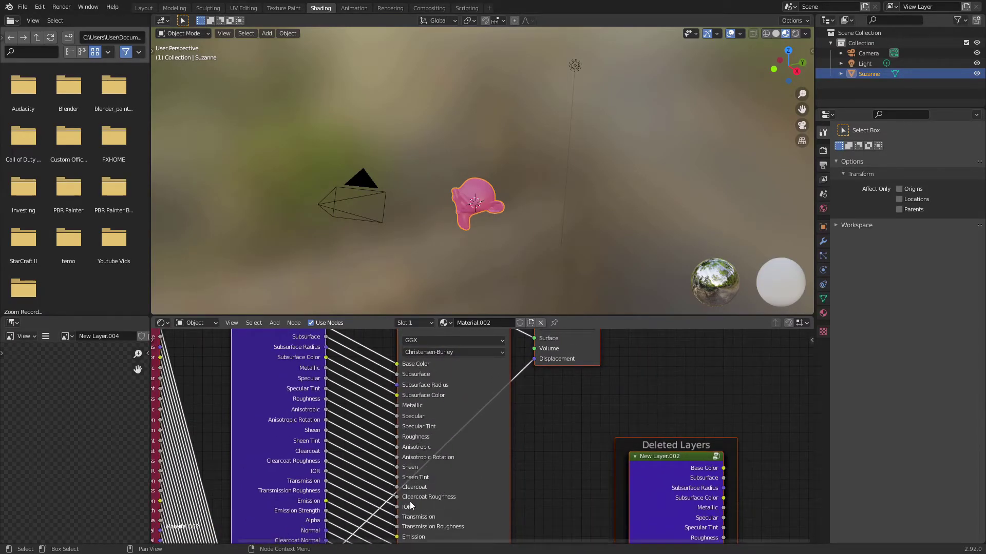
click(283, 8)
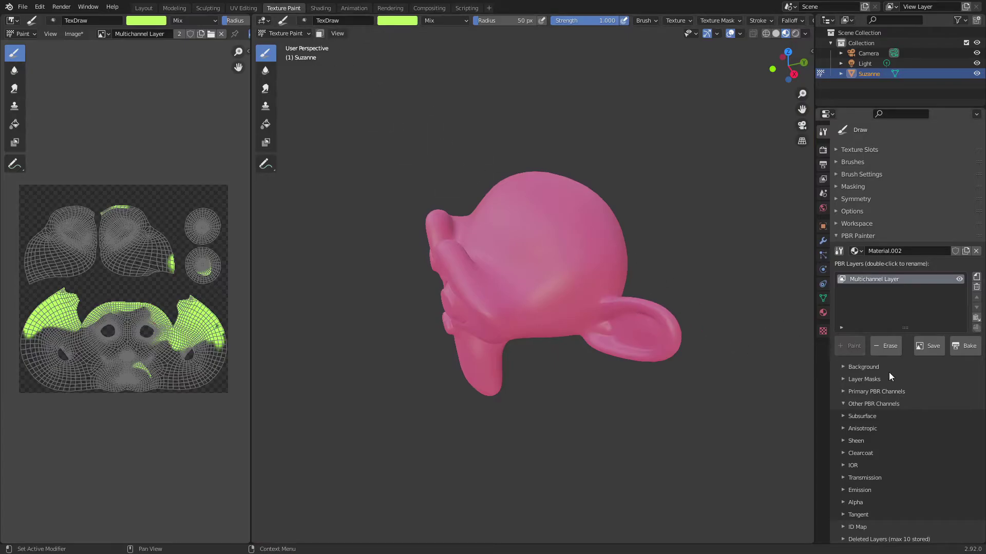
scroll(883, 416, down, 1)
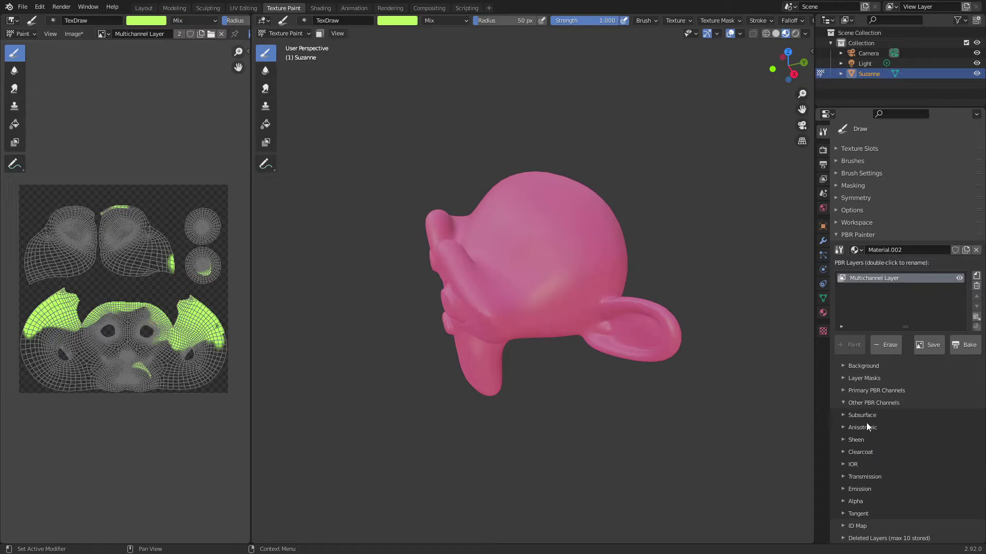
Enable the Emission channel with a constant white color, raising the color's value to 1.000
click(855, 489)
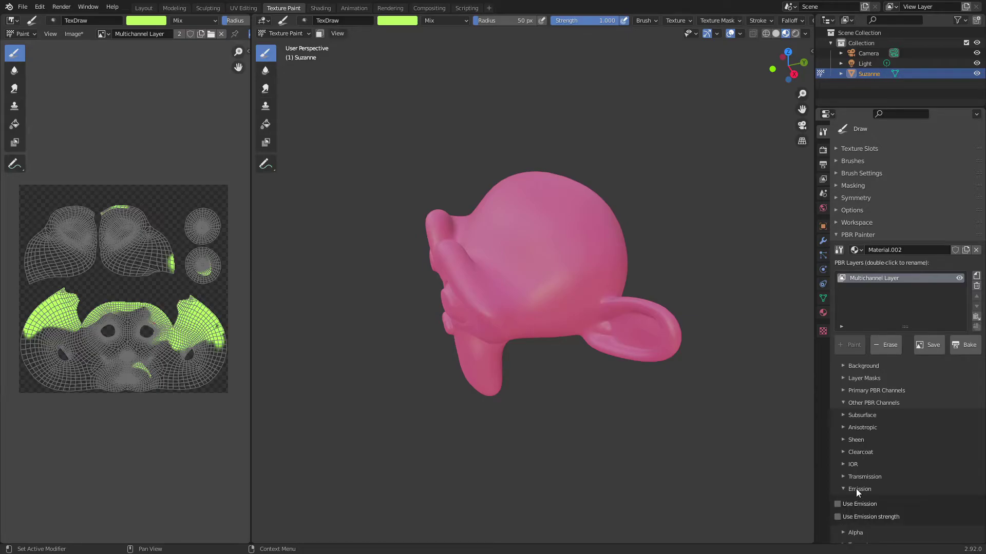
scroll(855, 495, down, 2)
click(849, 472)
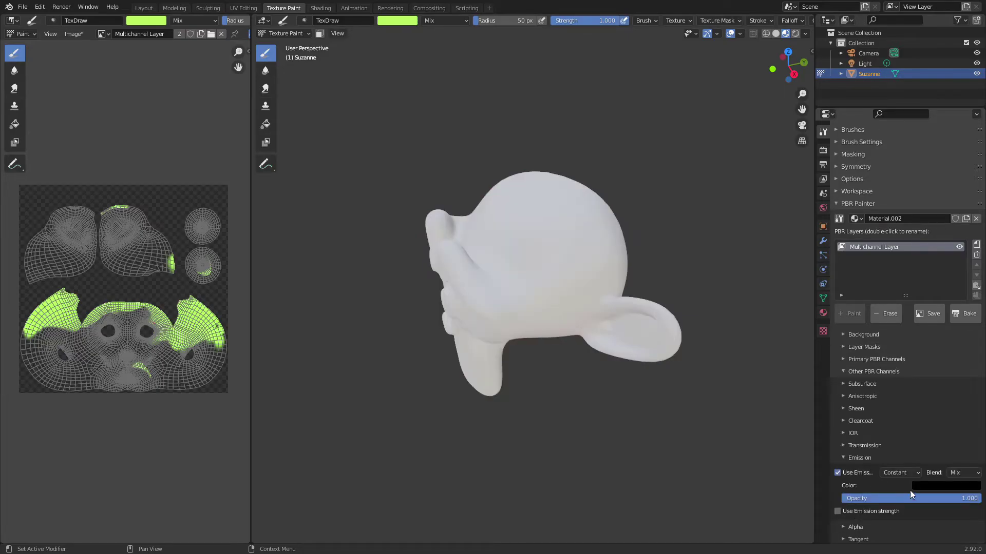
click(928, 485)
drag(972, 409, 972, 339)
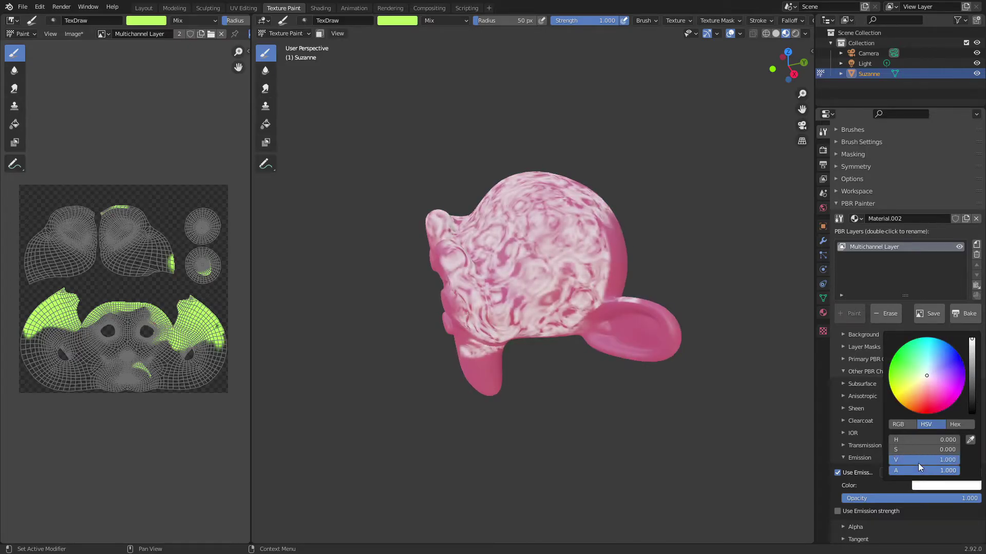
click(944, 485)
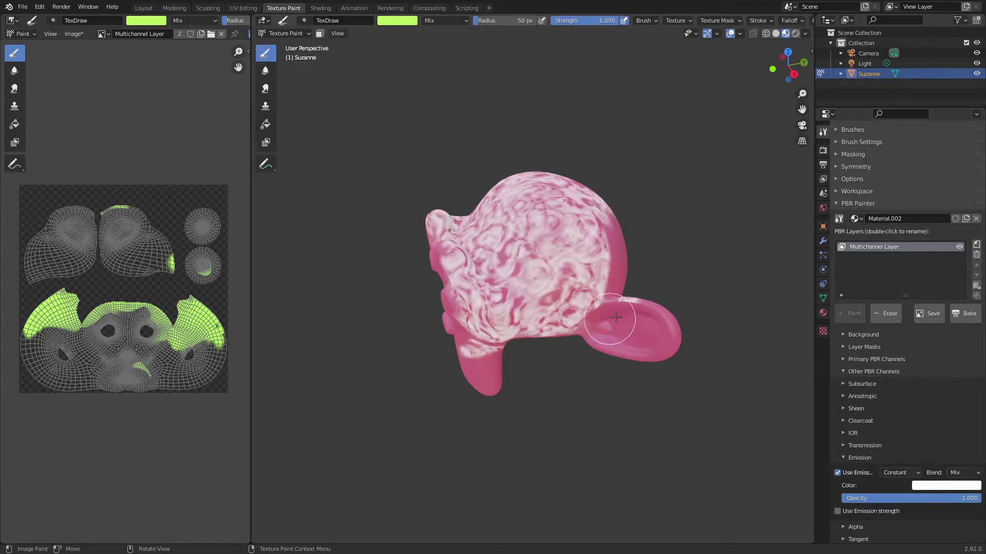
Change the constant emission color to yellow and view Suzanne from another angle
click(860, 343)
click(860, 343)
click(943, 486)
drag(898, 384, 895, 390)
middle_drag(785, 435, 739, 434)
Switch the emission type from Constant to Link to Mask and examine the pattern on the head up close
click(904, 473)
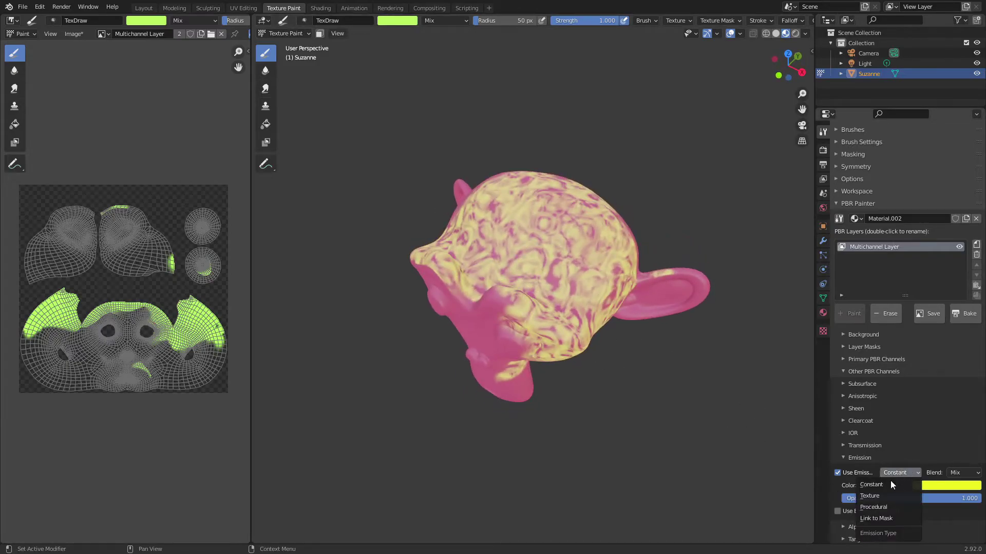
click(908, 468)
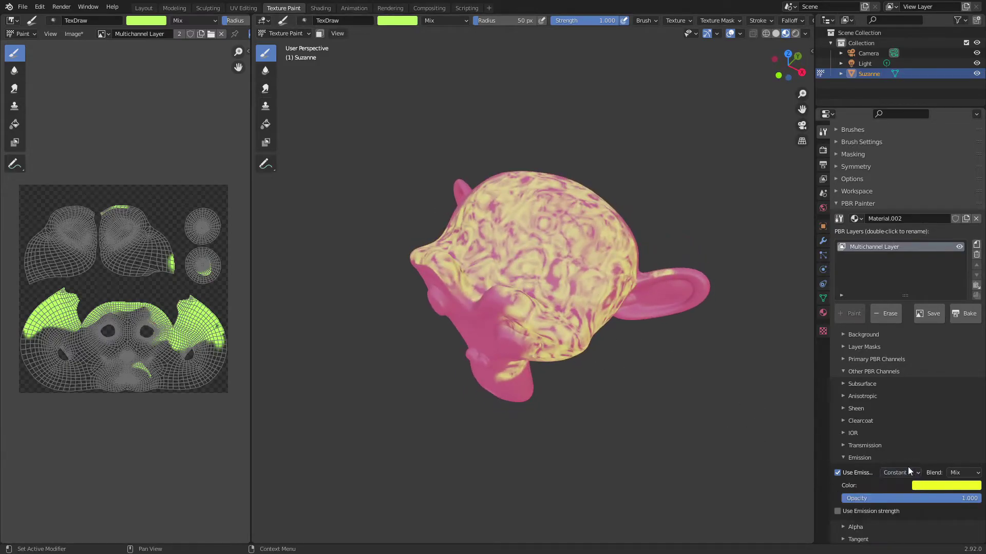
click(907, 470)
click(888, 519)
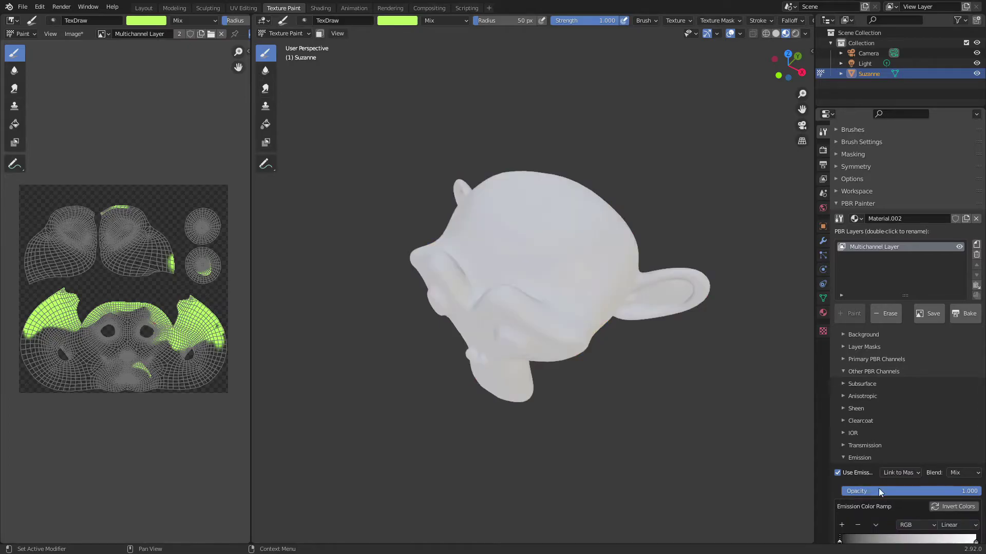
middle_drag(711, 306, 682, 308)
scroll(683, 308, up, 4)
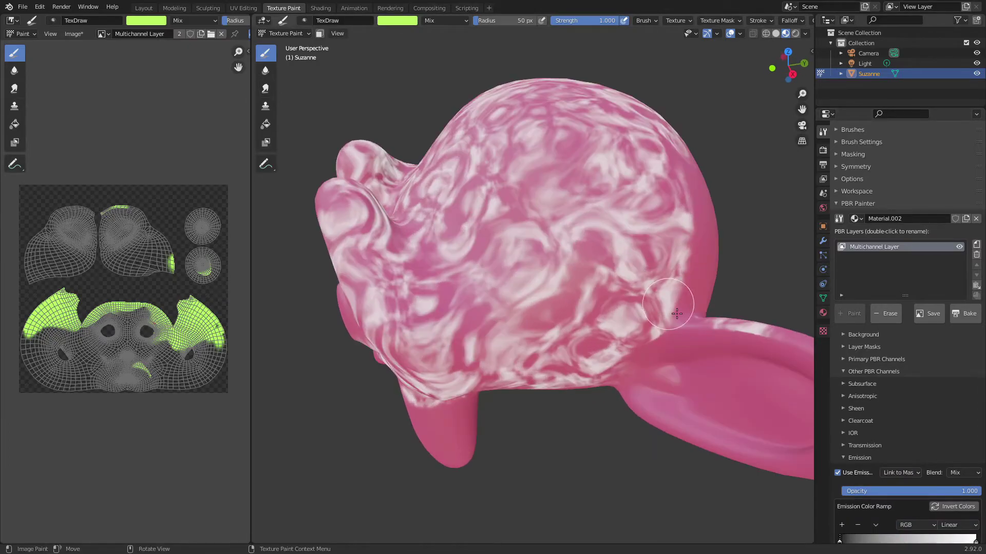
Move the black stop of the emission color ramp to position 0.356 and recolor it deep blue-violet
scroll(916, 463, down, 4)
drag(842, 457, 887, 456)
click(934, 475)
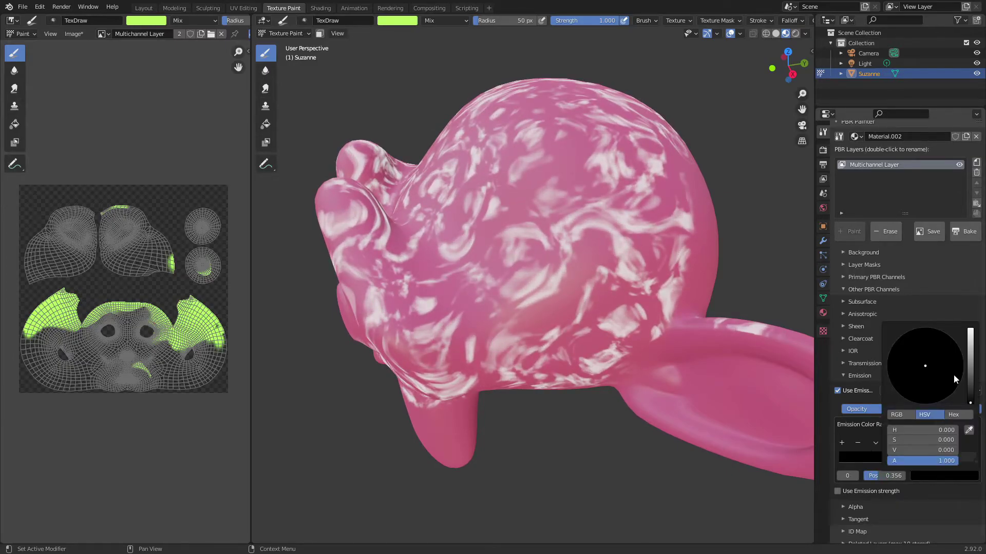
click(953, 343)
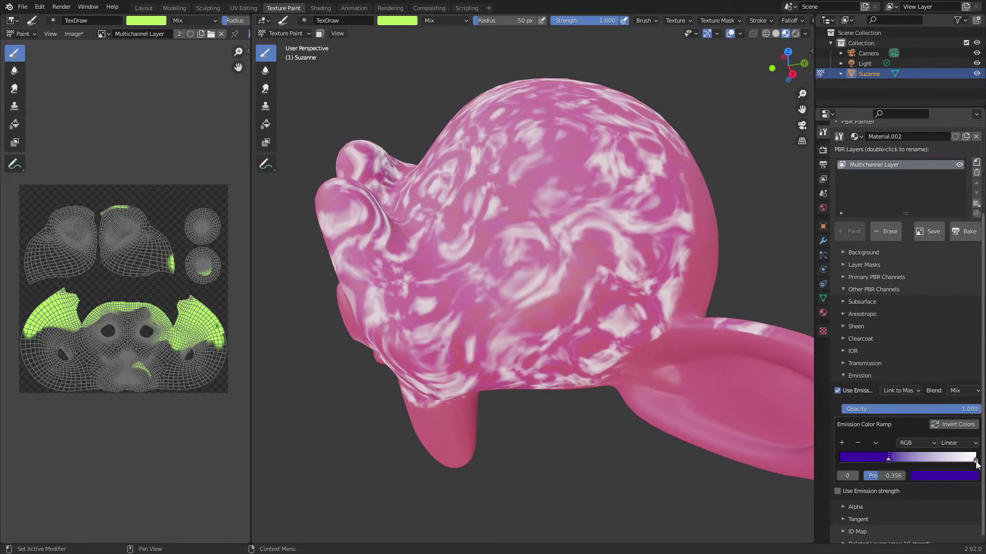
Recolor the white end stop of the emission color ramp bright green and inspect Suzanne from different angles
click(979, 458)
click(945, 476)
click(889, 353)
middle_drag(719, 359, 667, 354)
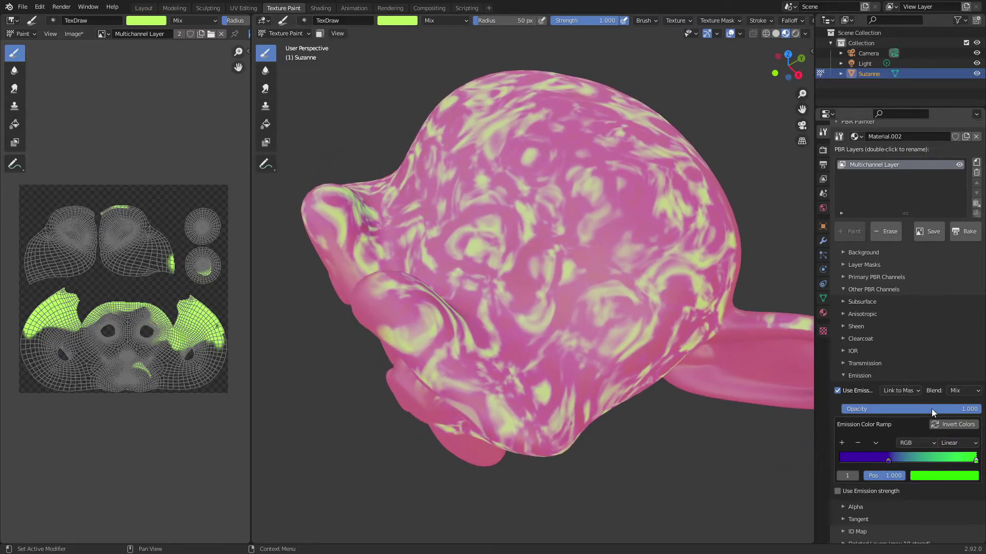
middle_drag(697, 339, 744, 349)
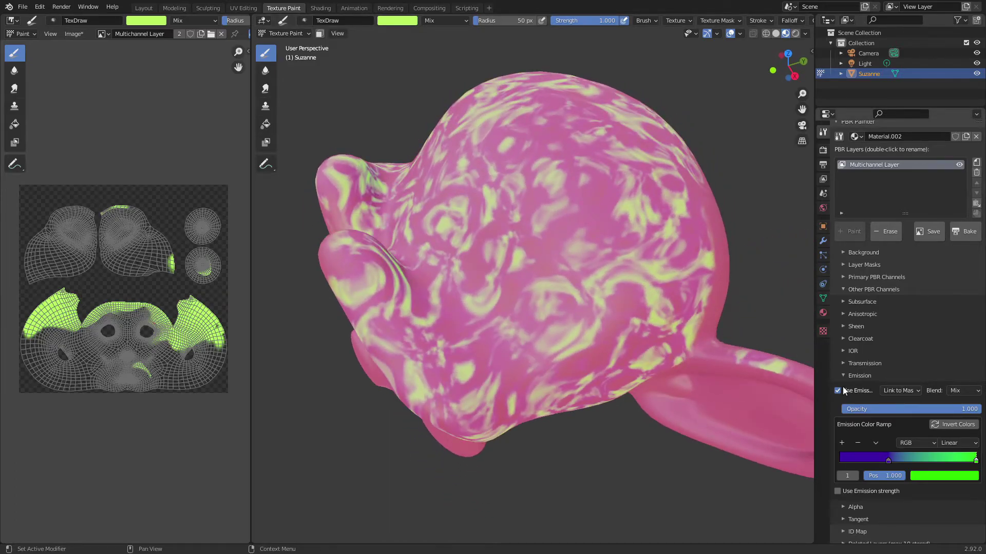
Disable the Emission channel and enable the Alpha channel with a constant value of 0.000
click(844, 391)
click(855, 459)
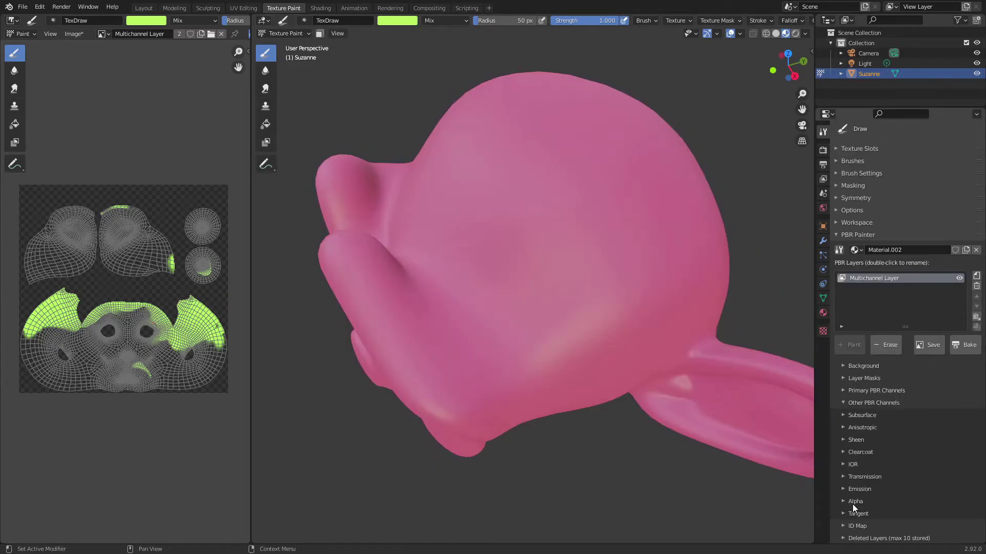
click(854, 502)
click(862, 517)
middle_drag(590, 359, 748, 184)
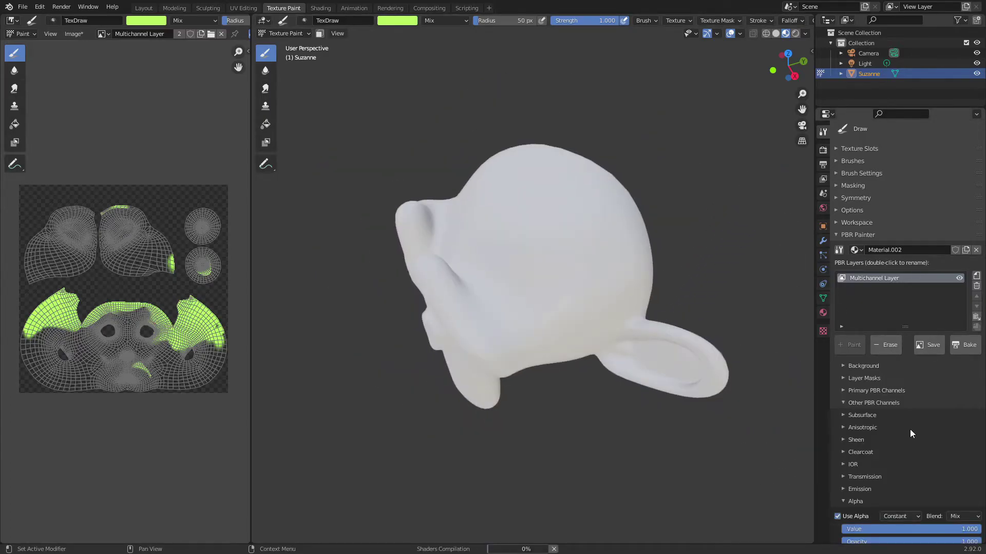
scroll(911, 427, down, 2)
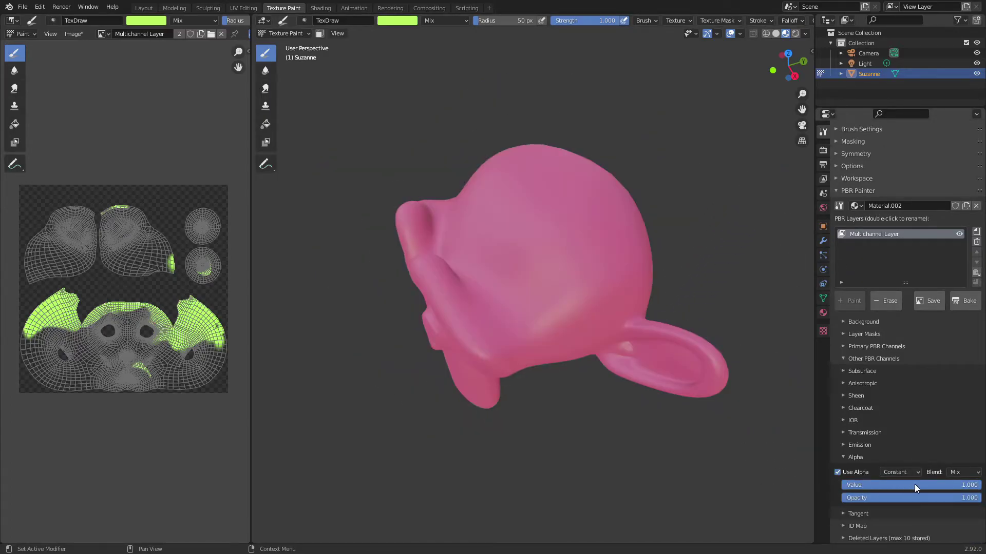
drag(913, 485, 842, 485)
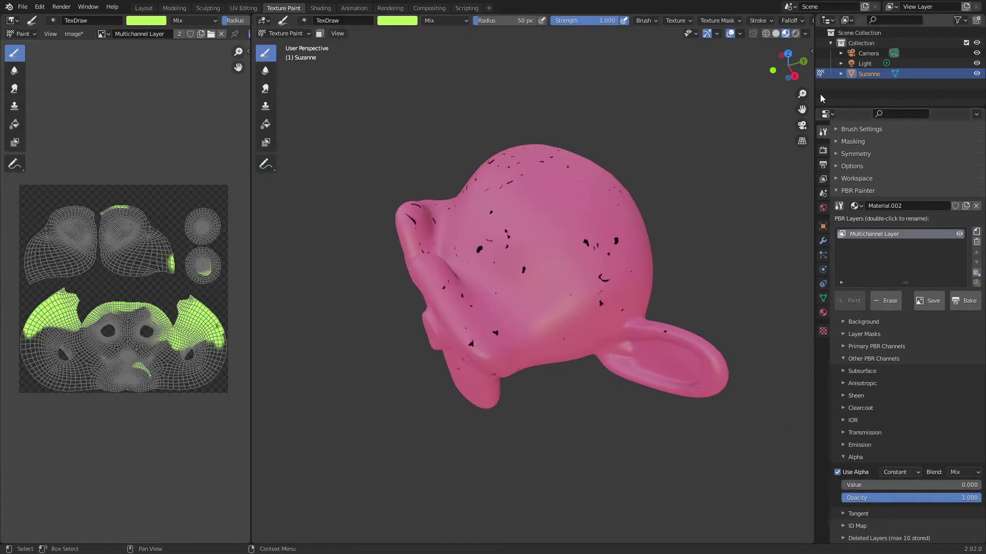
Show the viewport in rendered shading and set the render engine to Cycles with GPU Compute as the device
click(796, 34)
click(823, 150)
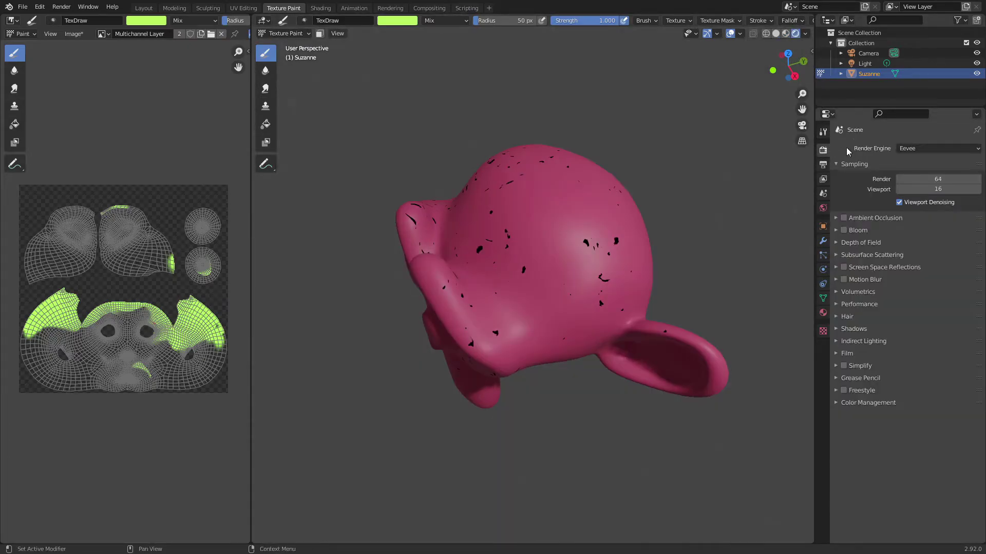
click(910, 148)
click(913, 183)
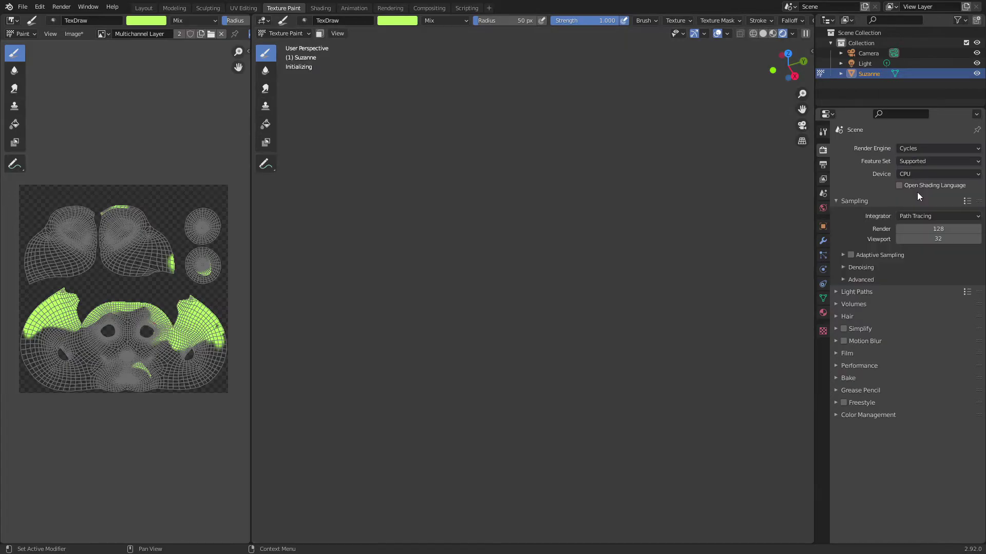
click(911, 175)
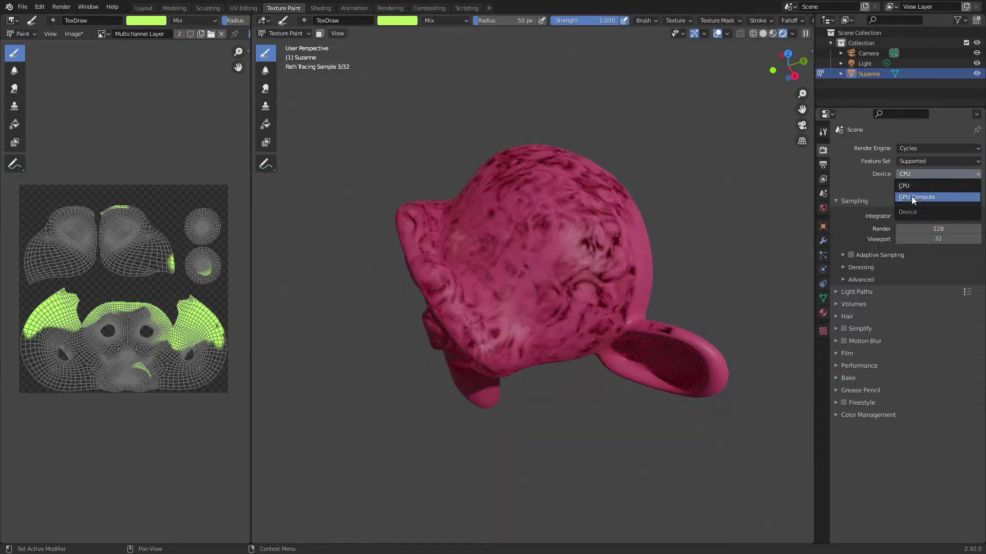
click(911, 197)
mouse_move(650, 236)
middle_down()
mouse_move(642, 226)
mouse_move(627, 241)
mouse_move(638, 231)
middle_up()
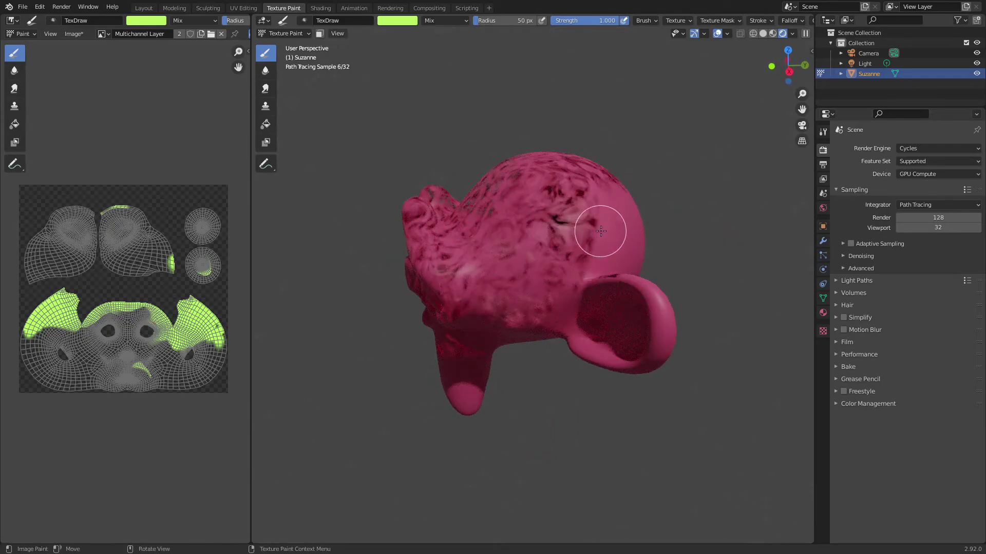
Return to material preview, fill the whole multichannel layer texture with white, and switch back to the Draw brush
click(772, 34)
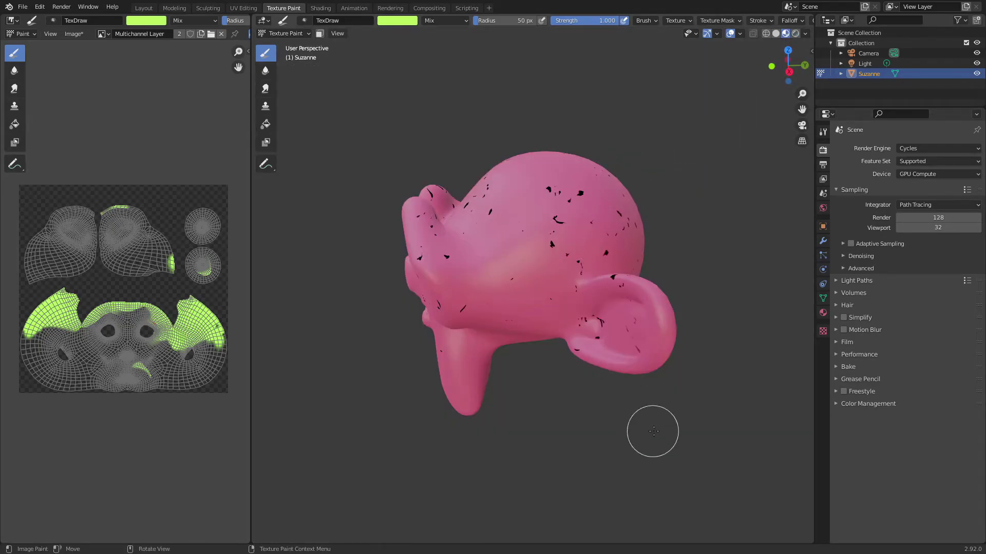
drag(623, 393, 613, 330)
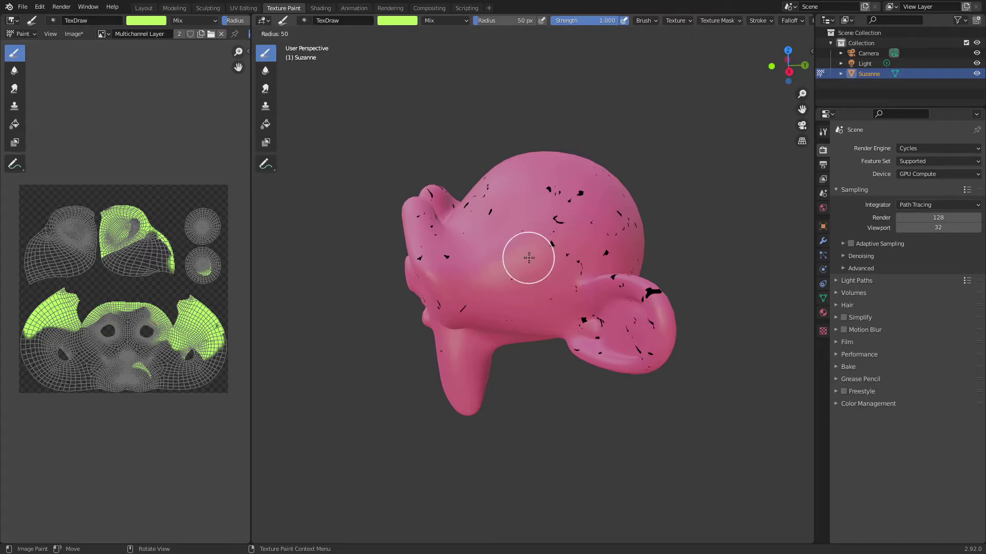
click(266, 124)
click(579, 205)
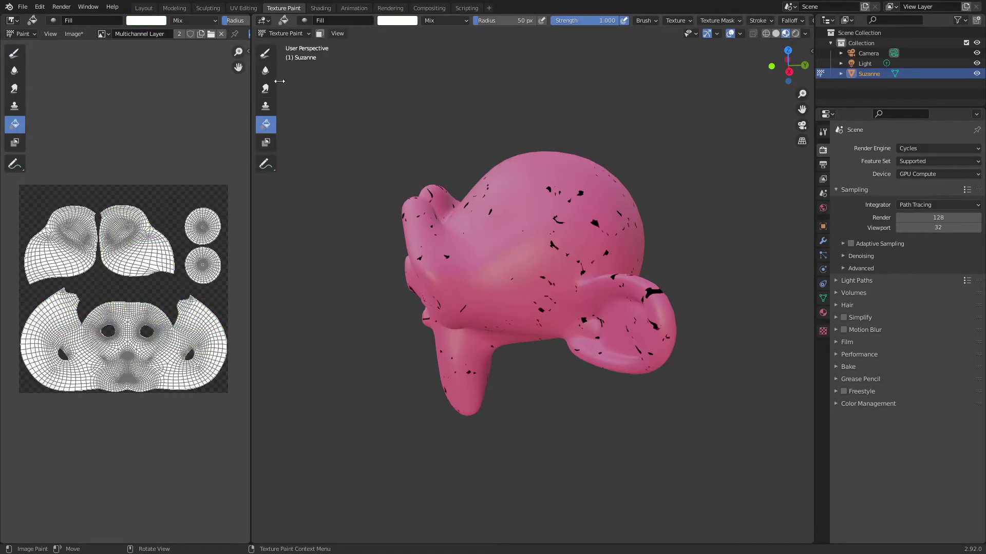
click(265, 52)
Move the white stop of the procedural mask's color ramp to position 0.536 and inspect the transparency in rendered shading
click(823, 132)
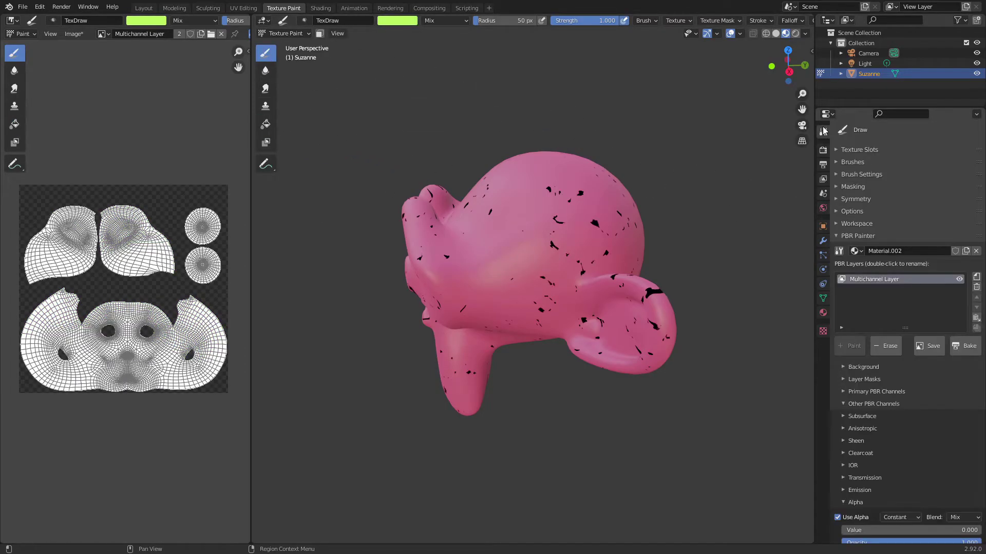
click(867, 381)
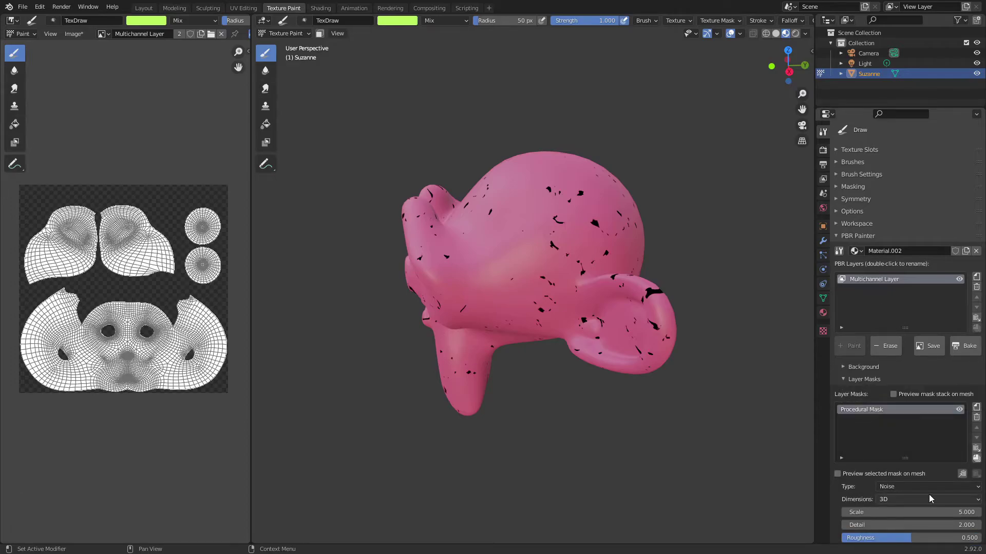
scroll(928, 495, down, 6)
drag(935, 456, 913, 458)
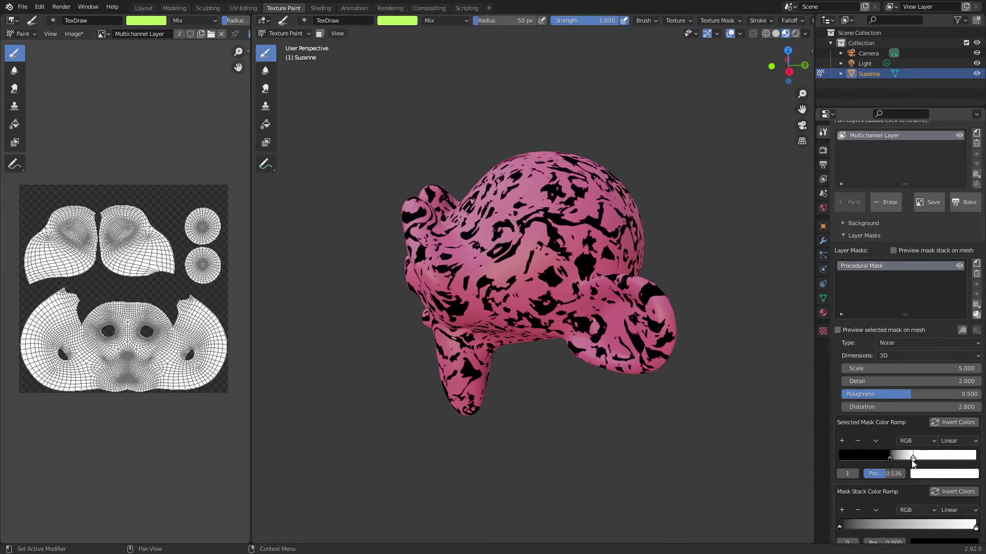
click(796, 33)
drag(757, 55, 634, 353)
middle_drag(585, 227, 605, 279)
scroll(916, 458, down, 3)
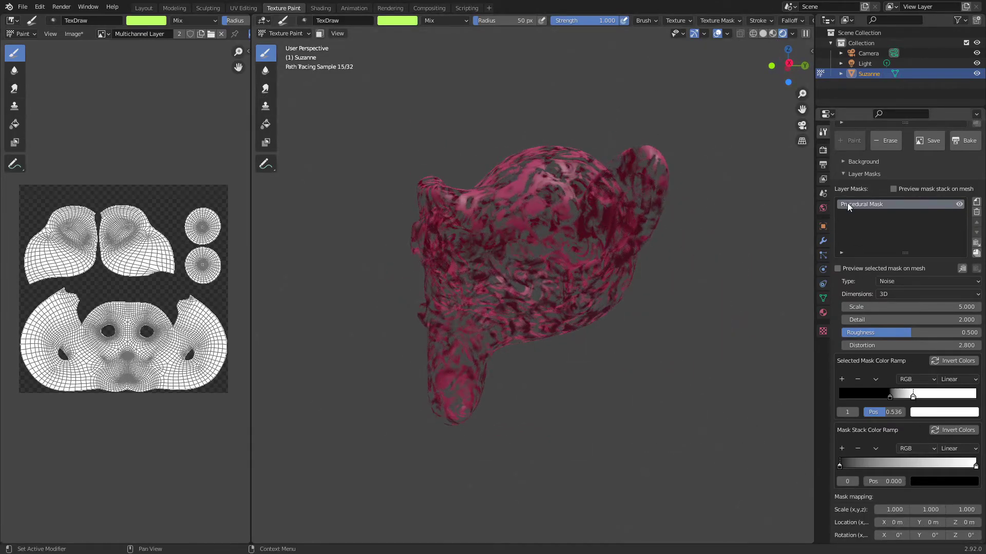
Disable the Alpha channel of the multichannel layer
click(867, 174)
click(908, 471)
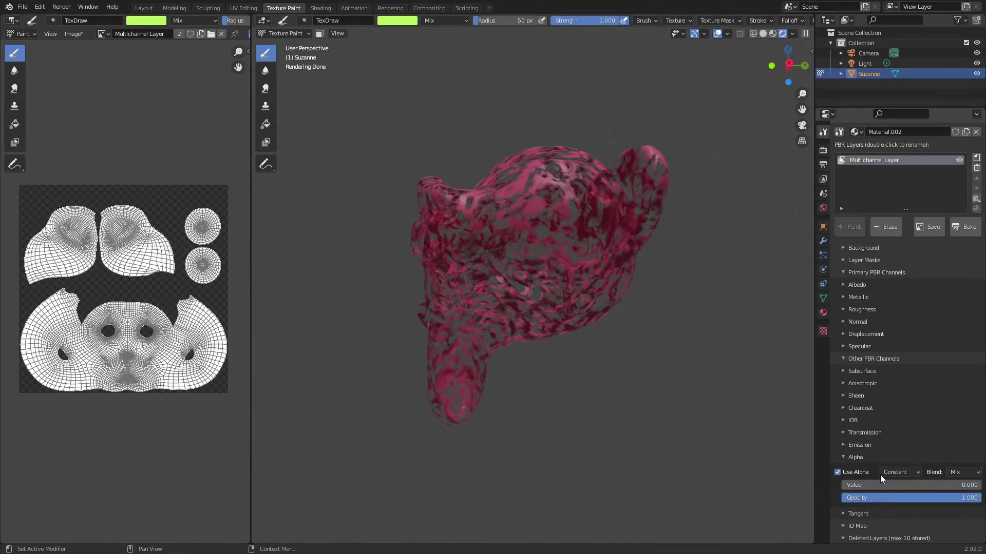
click(839, 473)
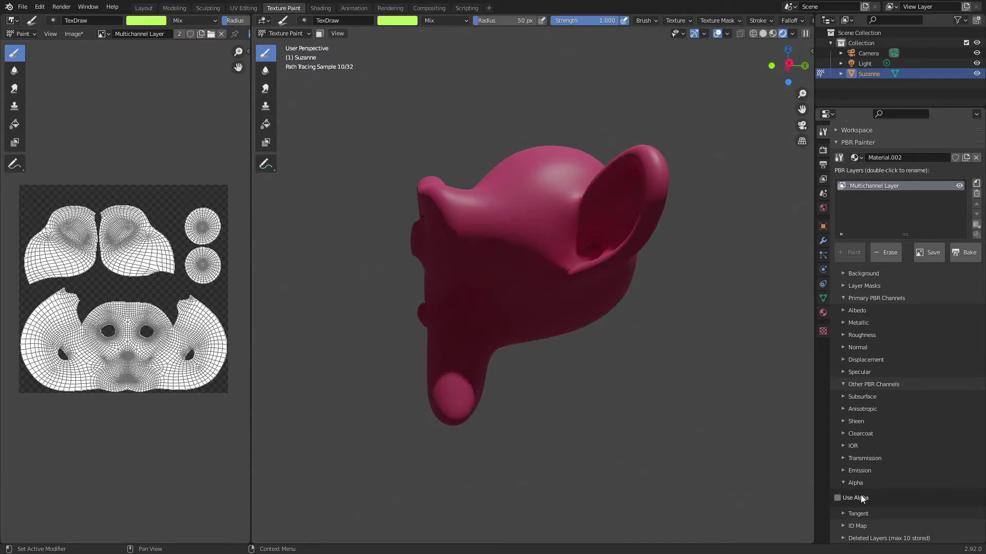
click(857, 483)
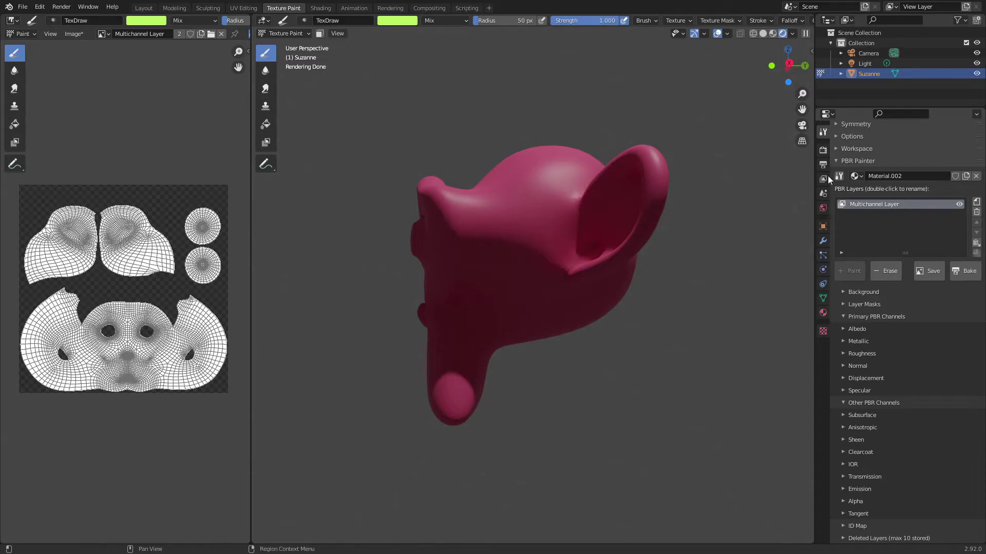
Switch the render engine back to Eevee and return to the PBR Painter settings
click(823, 149)
click(932, 148)
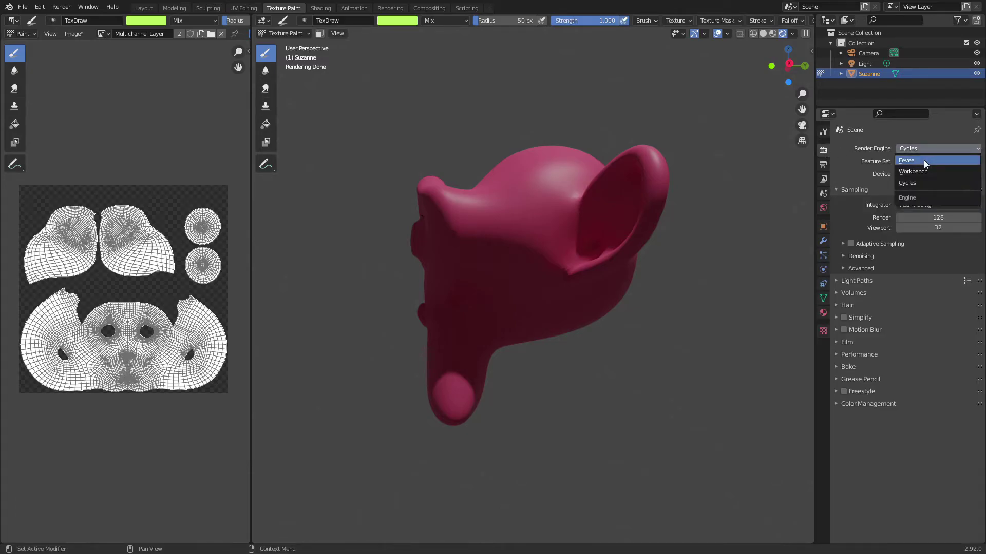
click(923, 160)
click(823, 131)
middle_drag(590, 169, 638, 218)
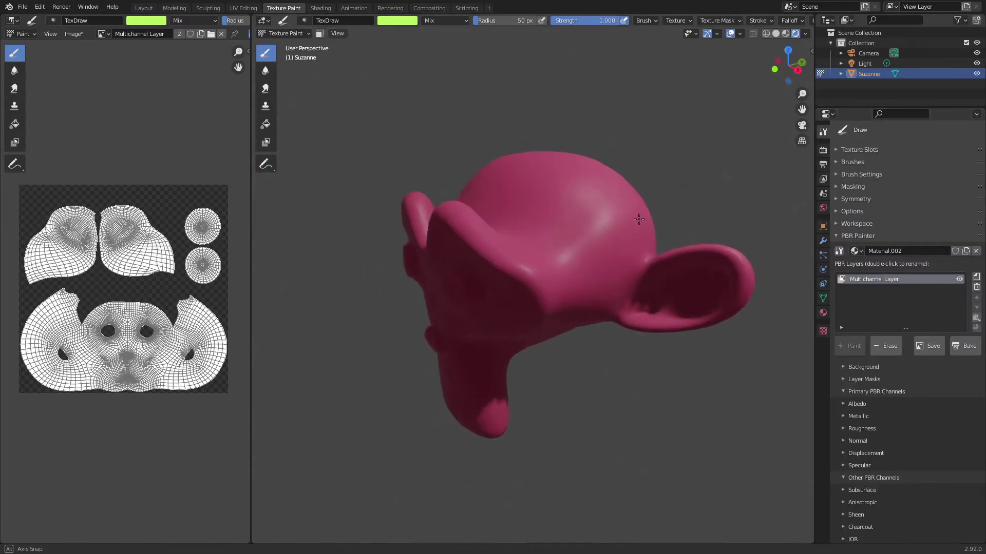
Enable the Normal channel with the Link to Mask type in material preview and examine the surface relief up close
scroll(879, 443, down, 2)
click(876, 439)
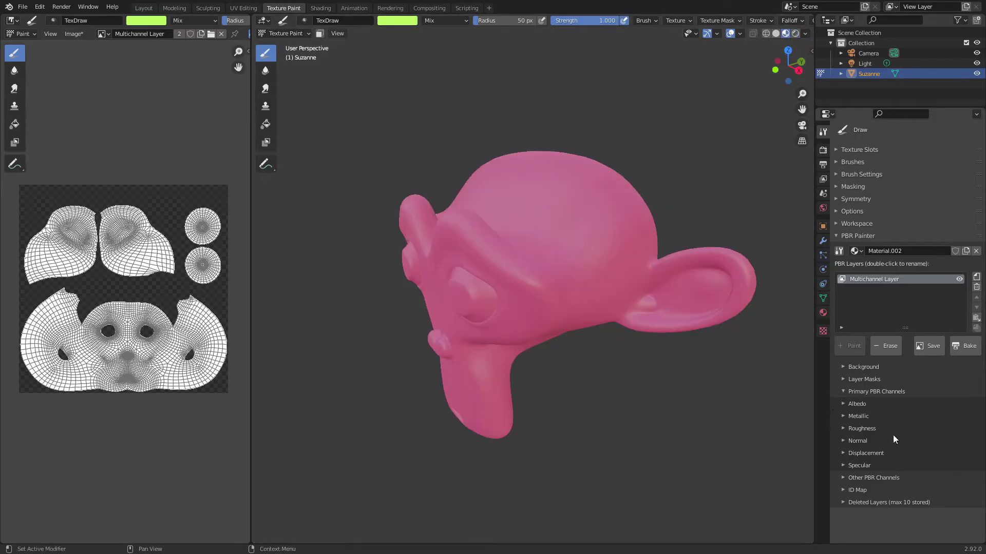
click(851, 402)
click(857, 403)
click(863, 444)
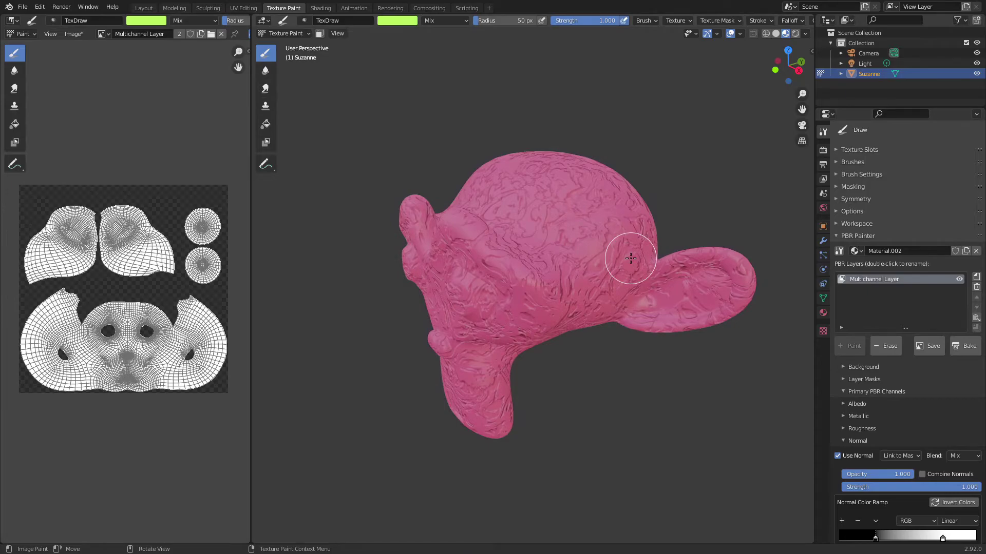
middle_drag(645, 268, 645, 308)
scroll(645, 308, up, 6)
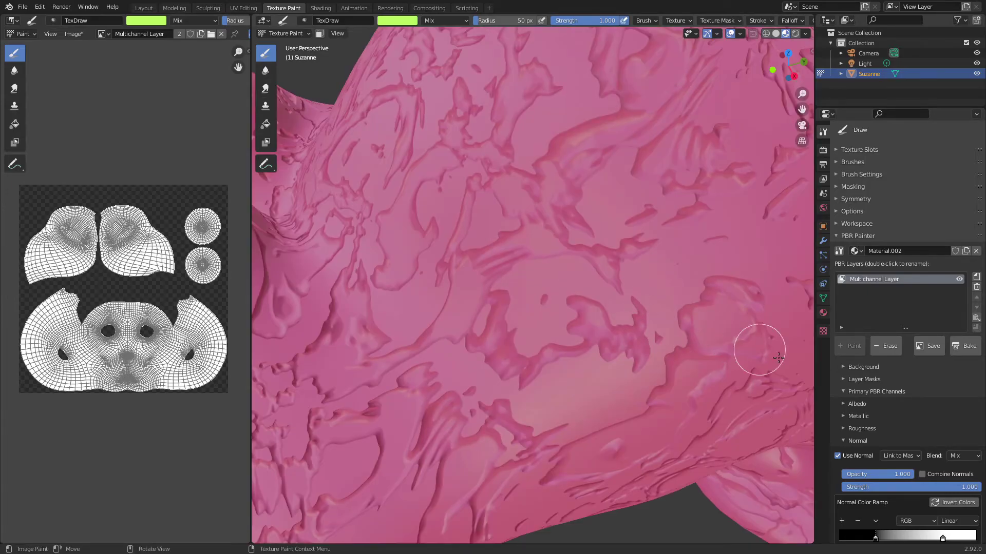
scroll(927, 453, down, 3)
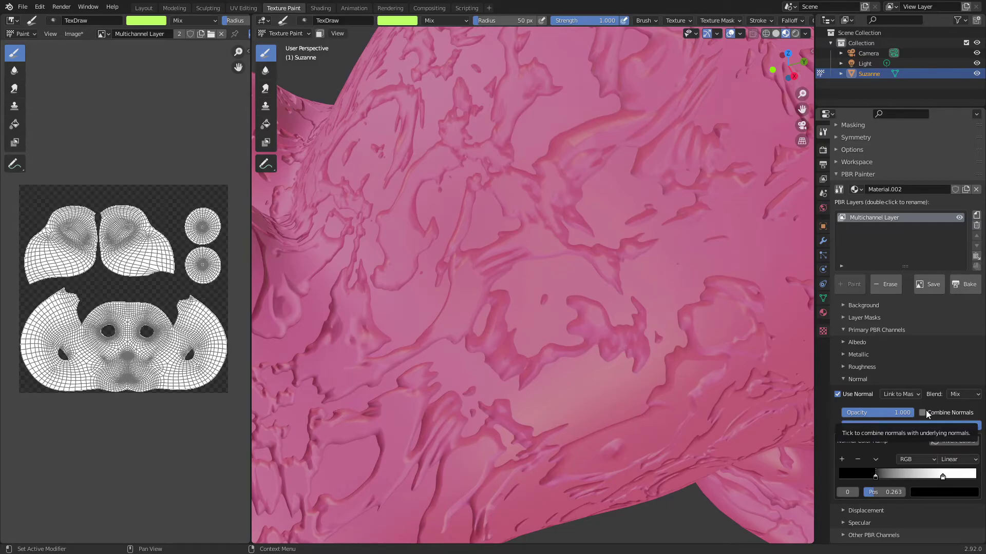
scroll(711, 205, down, 6)
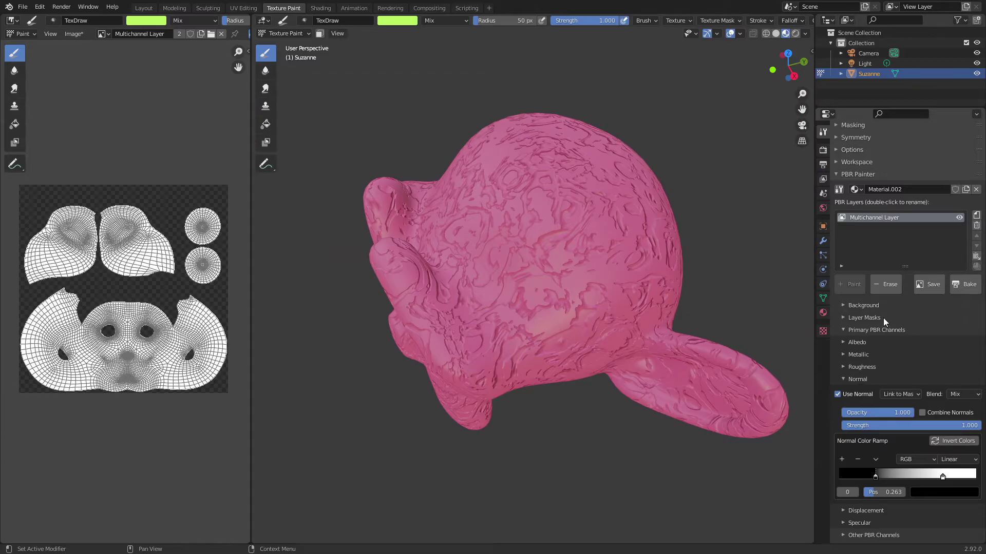
Try the mask-linked Albedo channel with its white ramp stop at 0.022 and green stop at 0.450, and disable it
click(857, 342)
click(859, 356)
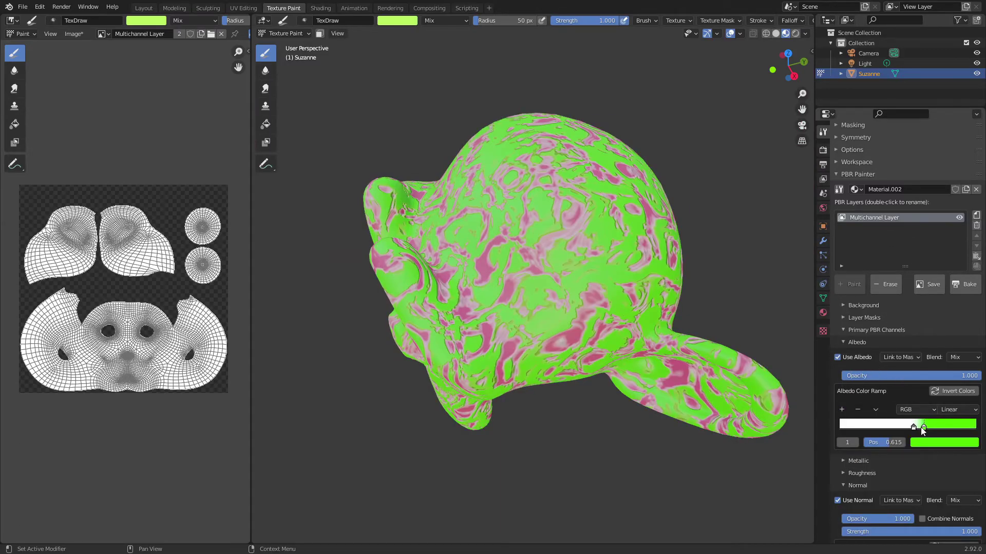
drag(917, 428, 842, 426)
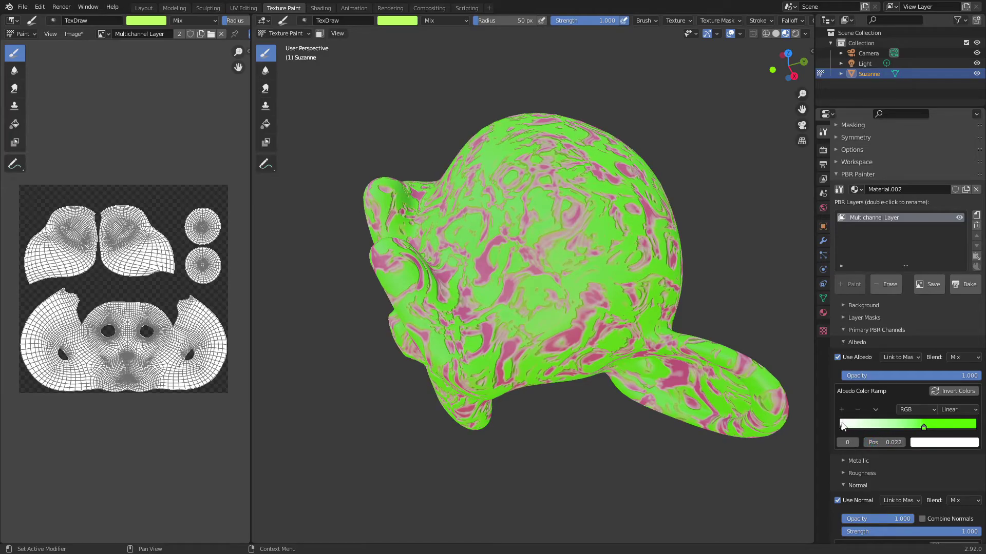
drag(923, 426, 875, 428)
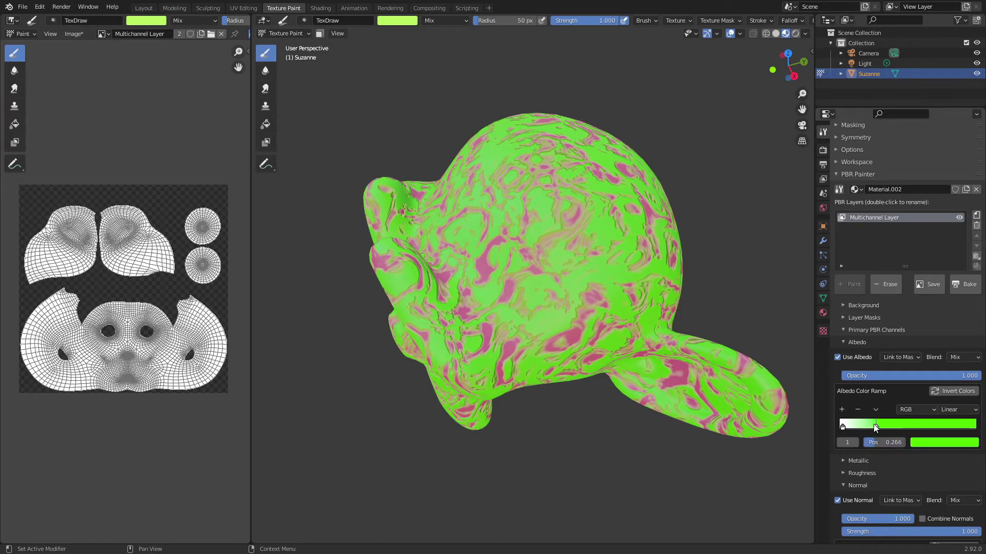
click(931, 445)
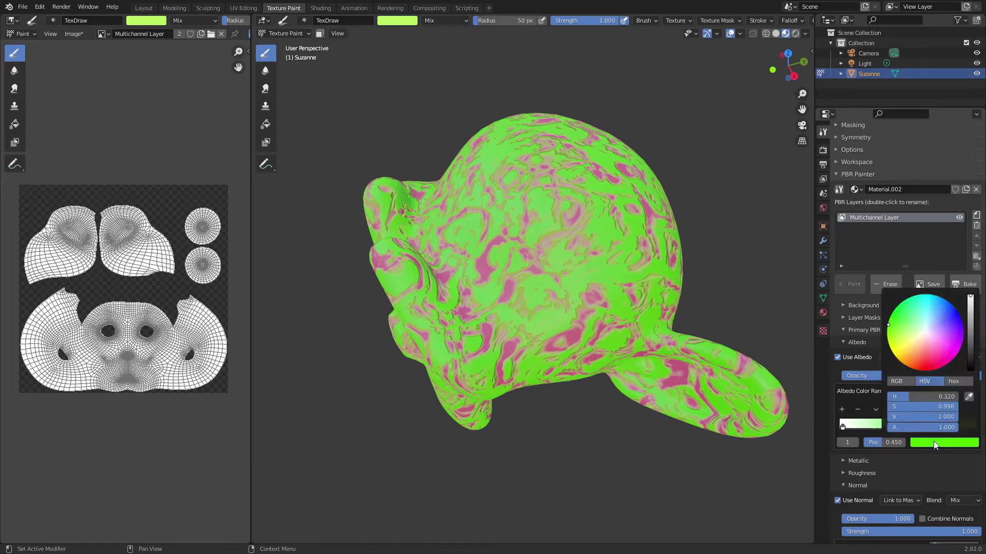
click(838, 357)
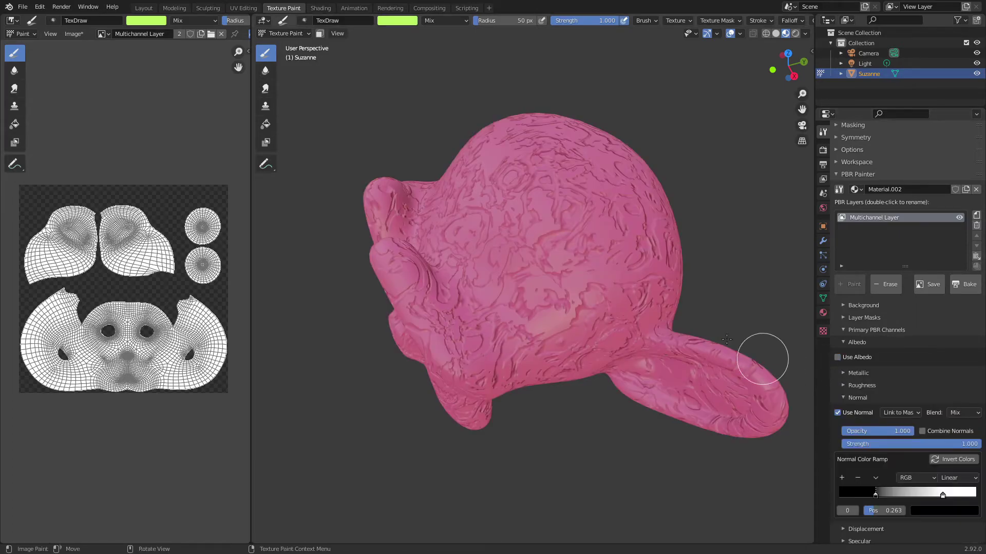
scroll(699, 275, up, 5)
click(856, 342)
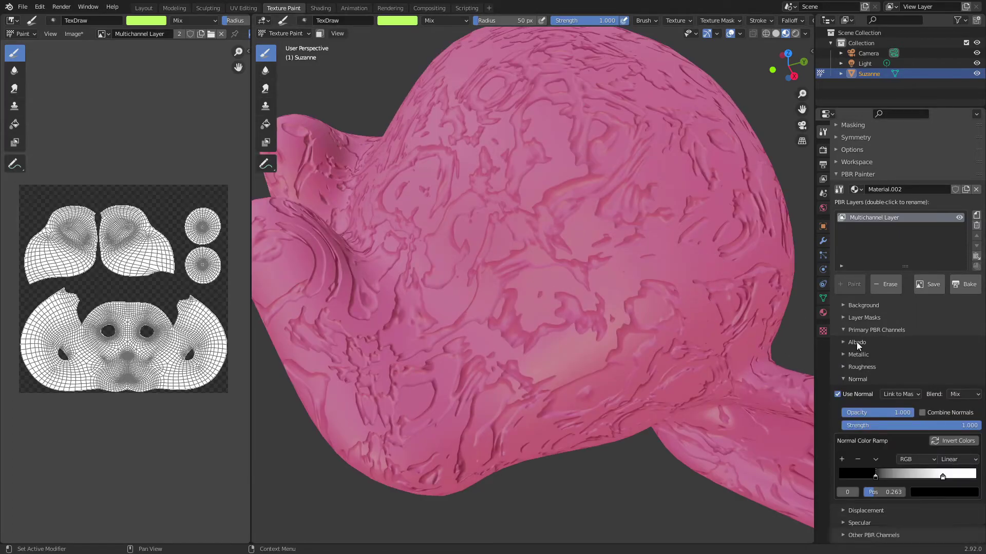
Add a new layer above the Multichannel Layer
click(886, 333)
middle_drag(768, 362, 793, 354)
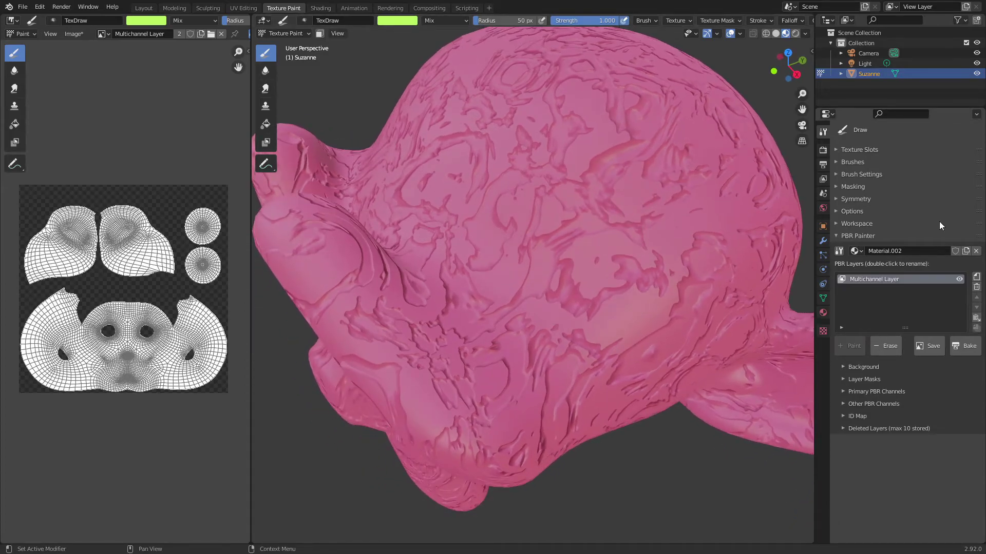
click(979, 278)
click(891, 350)
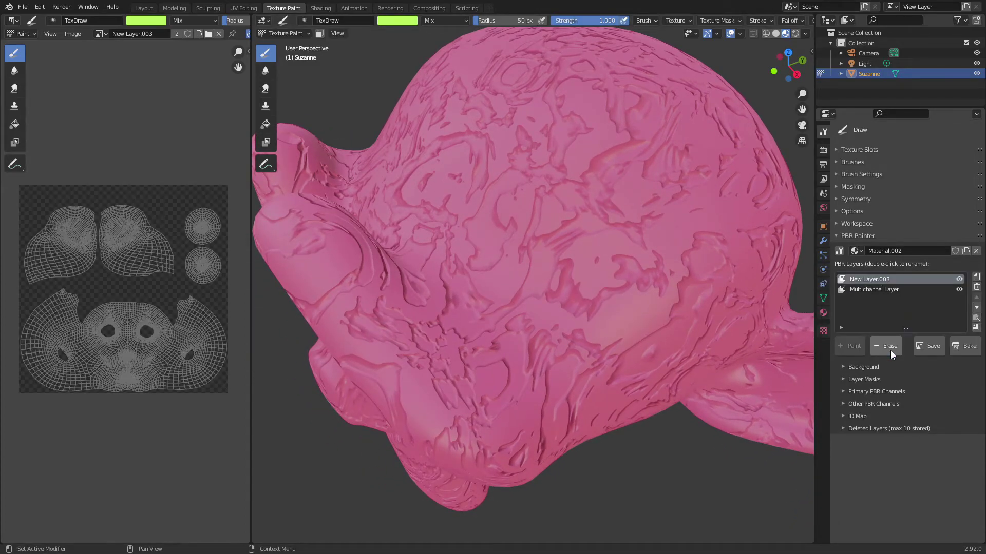
Enable the new layer's Normal channel with a Procedural 3D noise and set the noise scale to 48.100
click(867, 392)
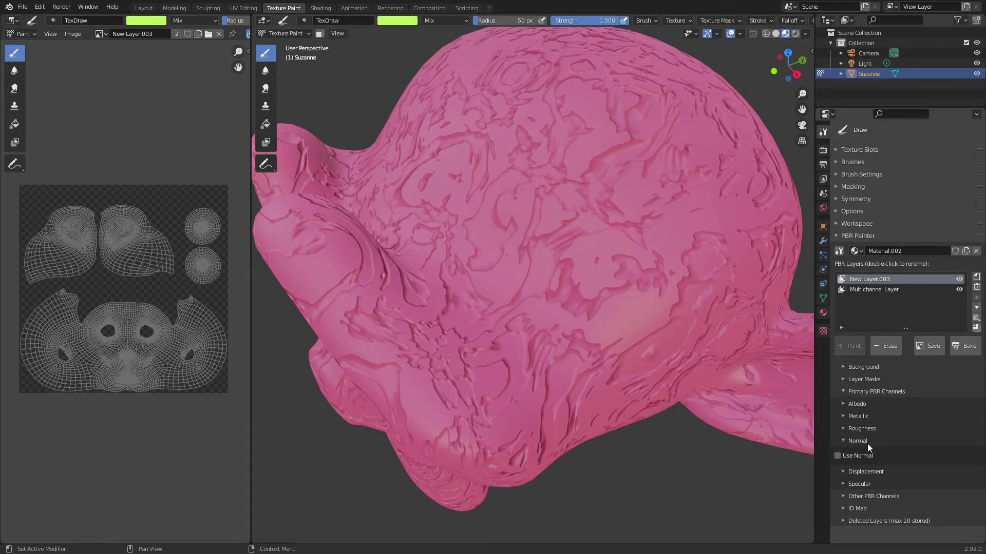
click(857, 455)
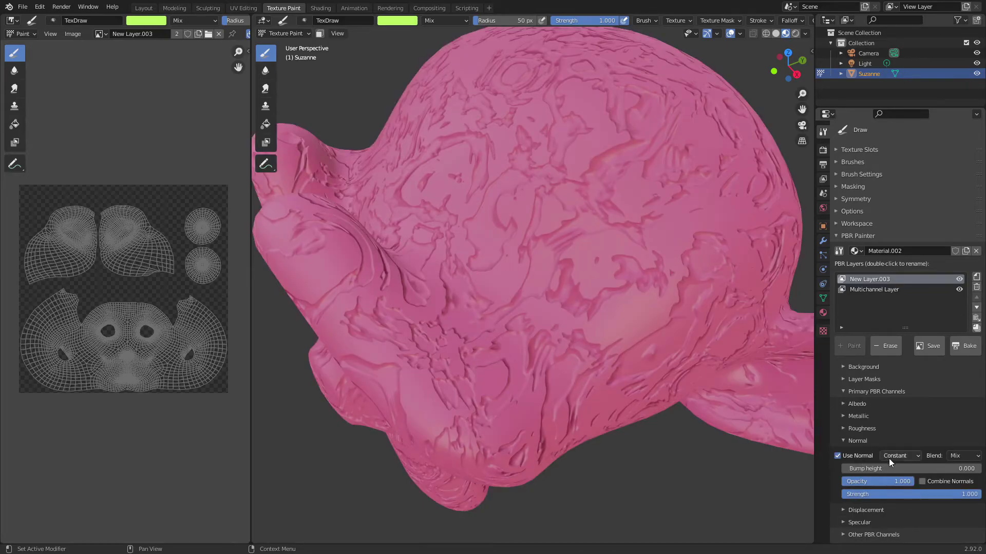
click(905, 458)
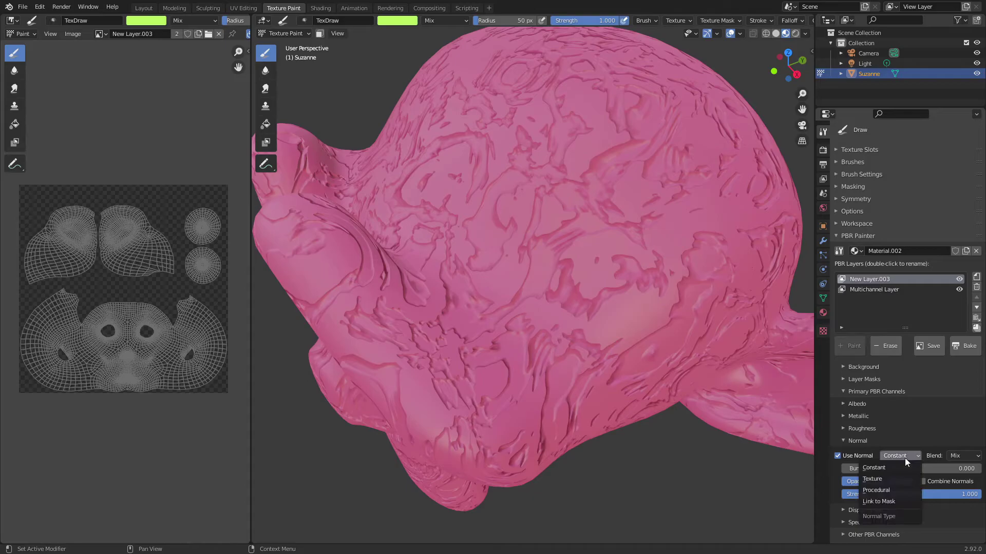
click(895, 491)
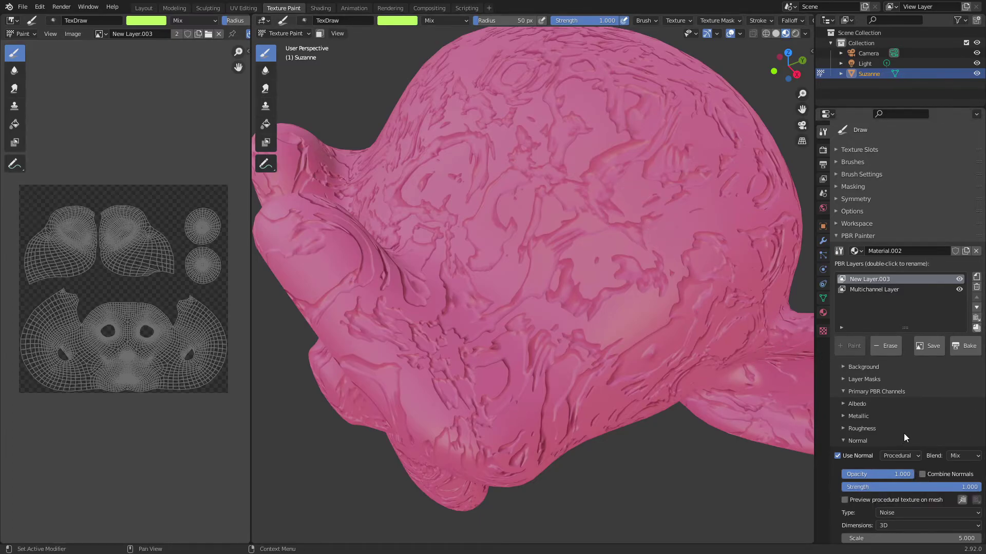
scroll(904, 433, down, 4)
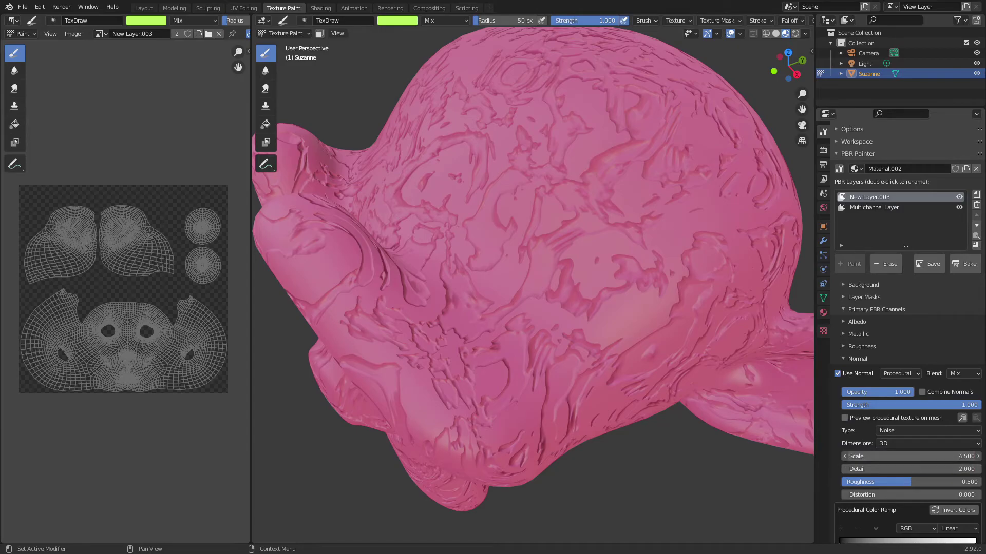
middle_drag(583, 203, 611, 282)
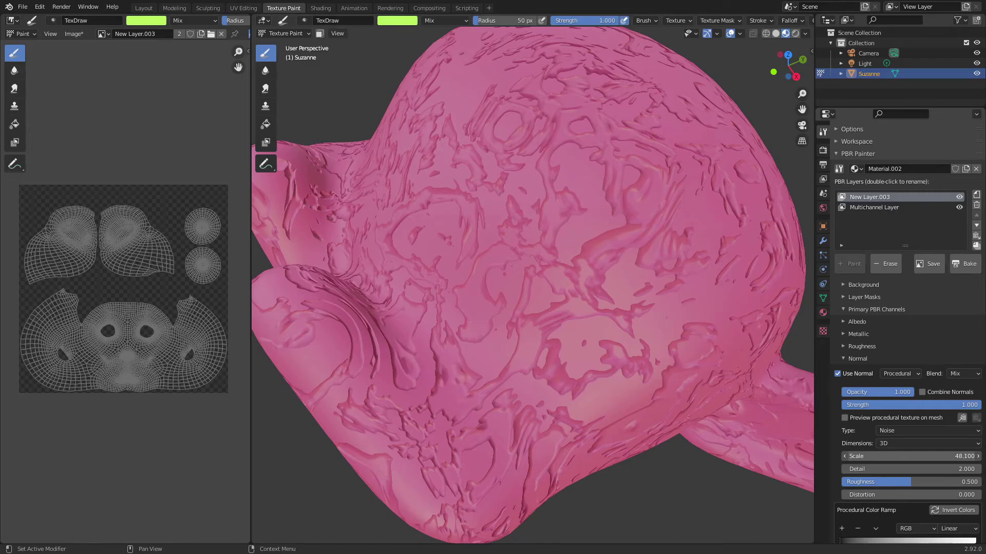
Set the noise scale to 68.900, paint a small patch of noise on Suzanne's head and set the Normal strength to 0.369
mouse_move(513, 245)
mouse_down()
mouse_move(581, 235)
mouse_move(563, 250)
mouse_up()
scroll(539, 253, up, 6)
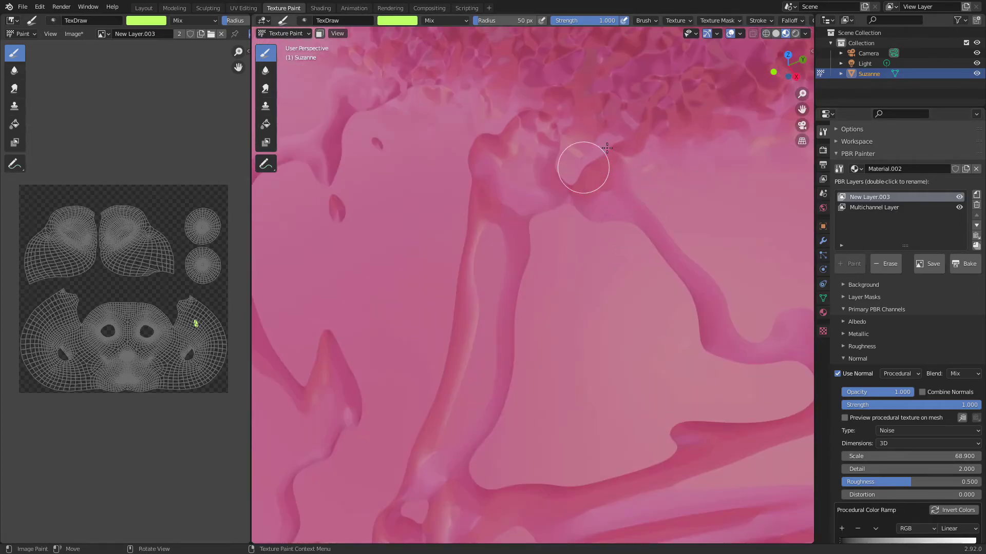
scroll(607, 164, down, 5)
mouse_move(604, 226)
mouse_down()
mouse_move(666, 204)
mouse_move(583, 191)
mouse_move(638, 202)
mouse_up()
mouse_move(919, 405)
mouse_down()
mouse_move(865, 405)
mouse_move(896, 404)
mouse_up()
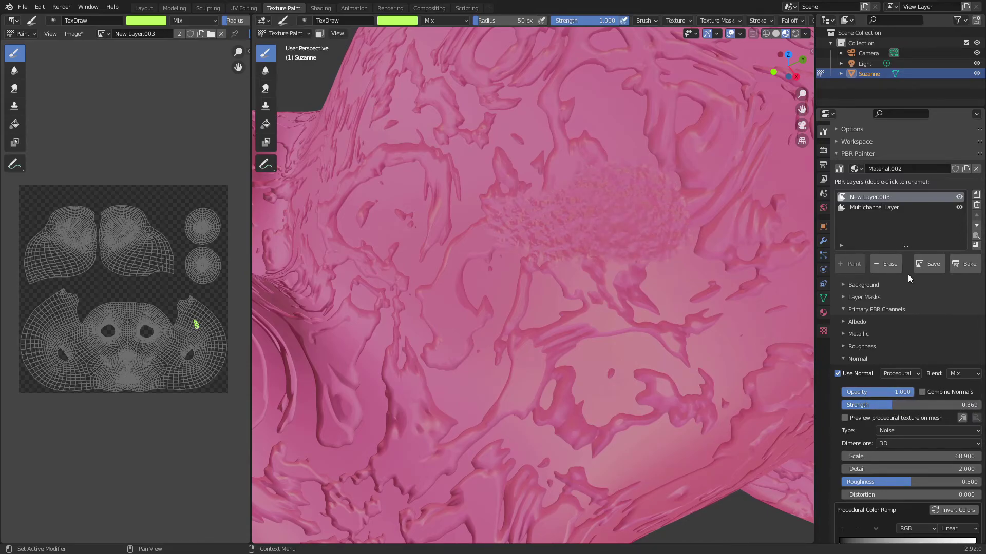
Enlarge the painted noise patch on the head and enable Combine Normals for the layer's Normal channel
middle_drag(623, 242, 588, 228)
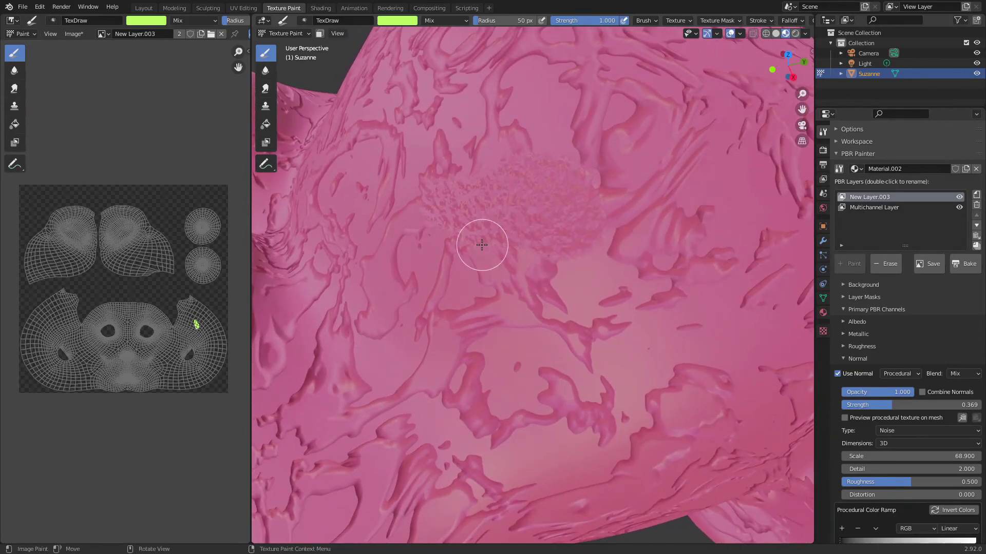
mouse_move(491, 235)
mouse_down()
mouse_move(592, 215)
mouse_move(594, 188)
mouse_move(628, 252)
mouse_move(601, 279)
mouse_move(582, 247)
mouse_move(623, 265)
mouse_move(498, 252)
mouse_move(535, 289)
mouse_move(597, 274)
mouse_move(490, 274)
mouse_move(471, 221)
mouse_move(540, 297)
mouse_move(637, 271)
mouse_move(626, 204)
mouse_move(558, 147)
mouse_move(487, 161)
mouse_move(609, 153)
mouse_move(662, 239)
mouse_move(630, 332)
mouse_move(499, 309)
mouse_move(442, 265)
mouse_move(570, 327)
mouse_up()
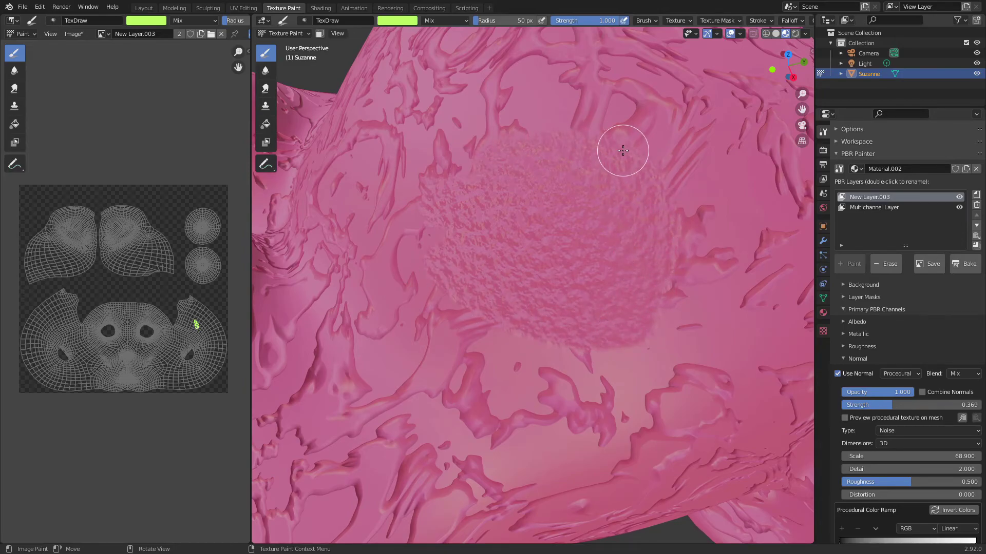
click(923, 392)
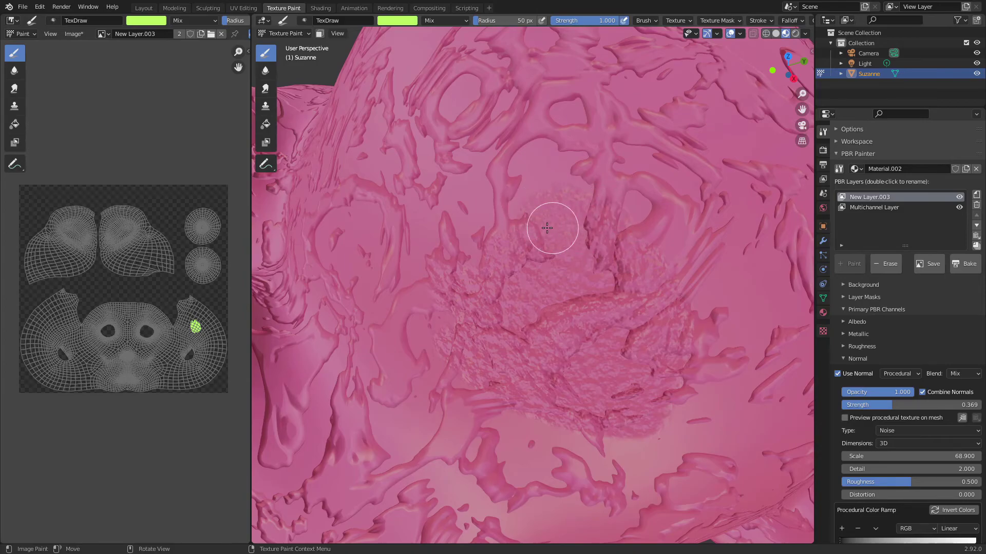
mouse_move(442, 302)
mouse_down()
mouse_move(549, 428)
mouse_move(624, 454)
mouse_move(646, 443)
mouse_move(698, 371)
mouse_move(691, 306)
mouse_move(710, 325)
mouse_move(723, 385)
mouse_move(722, 336)
mouse_move(612, 182)
mouse_move(673, 228)
mouse_move(712, 293)
mouse_move(572, 186)
mouse_up()
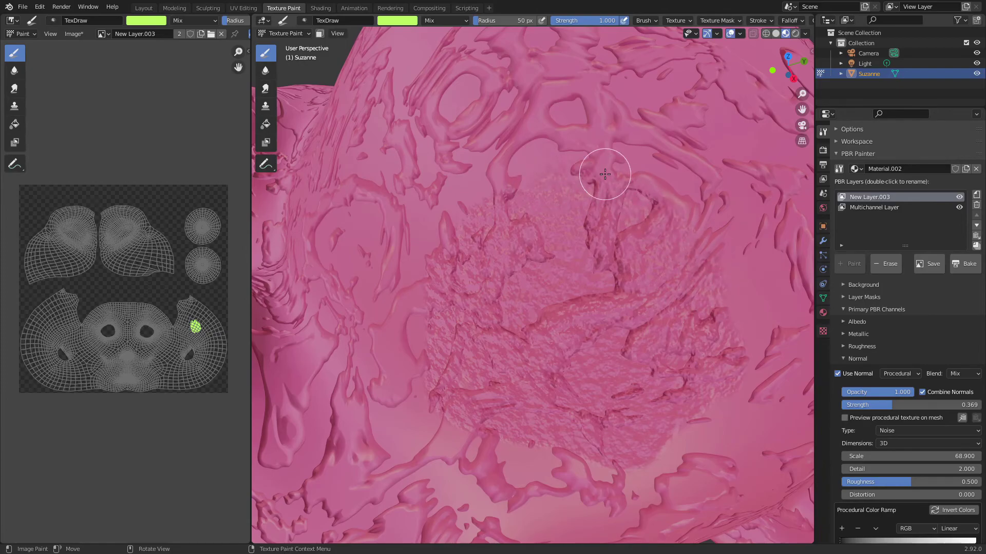
Examine how the fine noise blends with the underlying relief in the painted patch, up close and from a distance
scroll(653, 347, down, 5)
scroll(657, 359, up, 6)
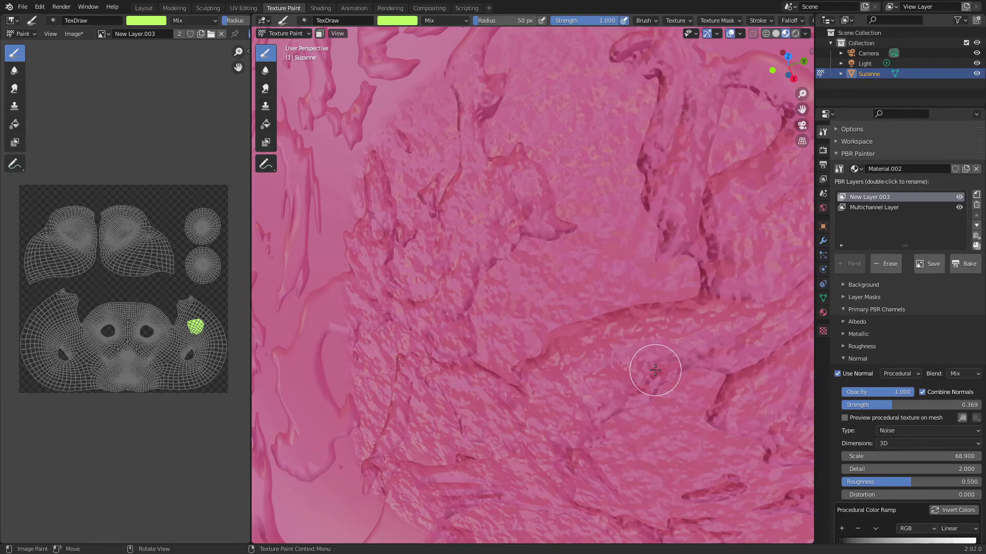
scroll(655, 370, down, 6)
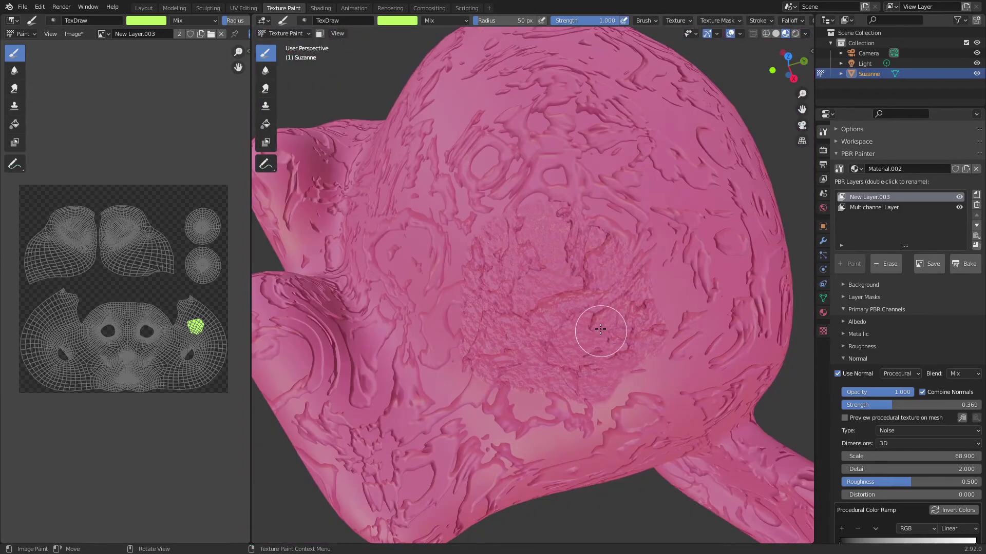
scroll(610, 314, down, 5)
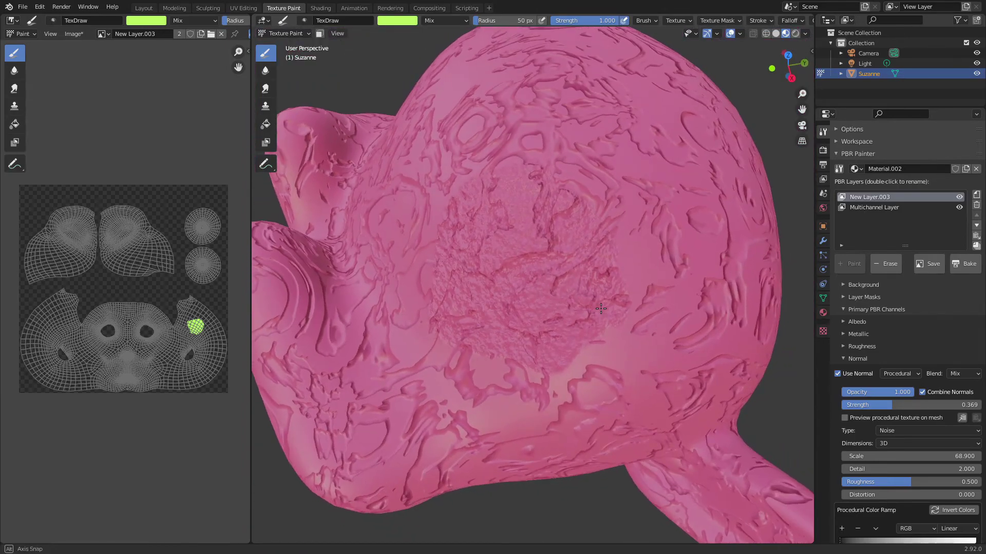
scroll(573, 280, up, 5)
scroll(577, 292, down, 2)
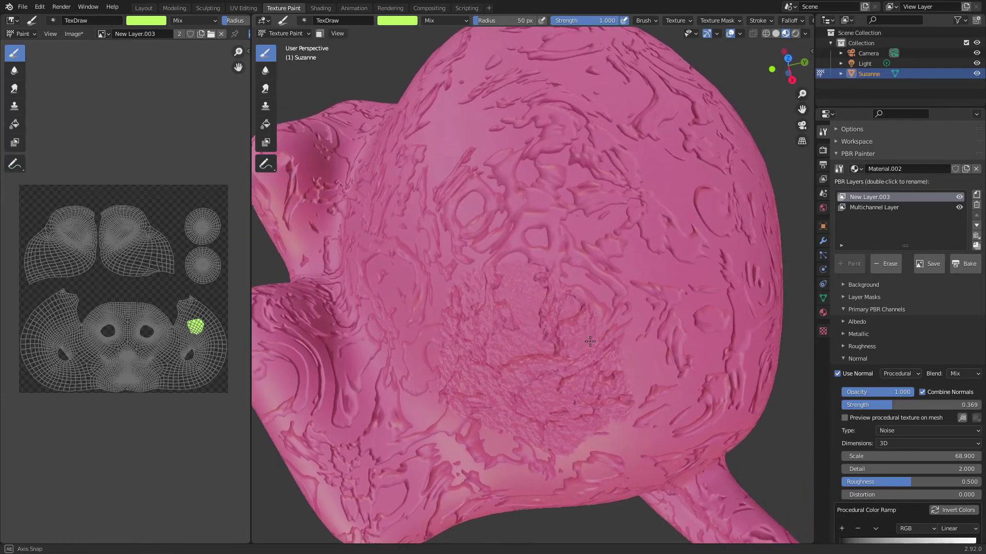
scroll(583, 334, up, 2)
scroll(564, 331, up, 2)
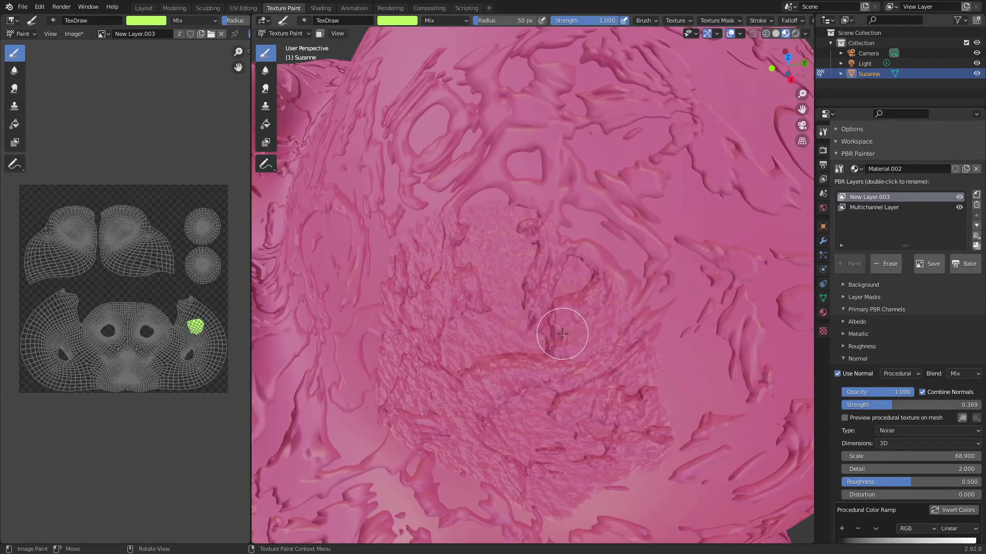
scroll(563, 338, down, 3)
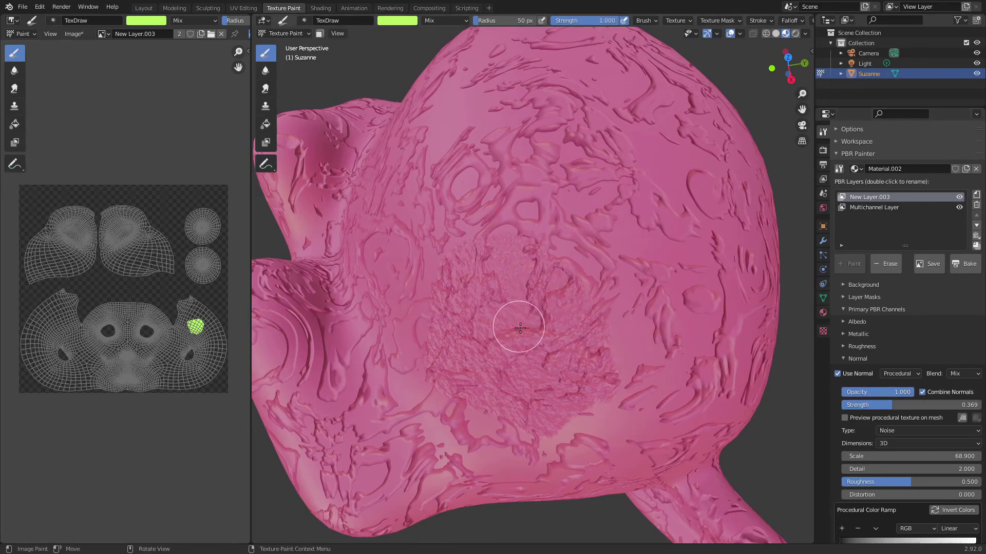
middle_drag(534, 325, 553, 329)
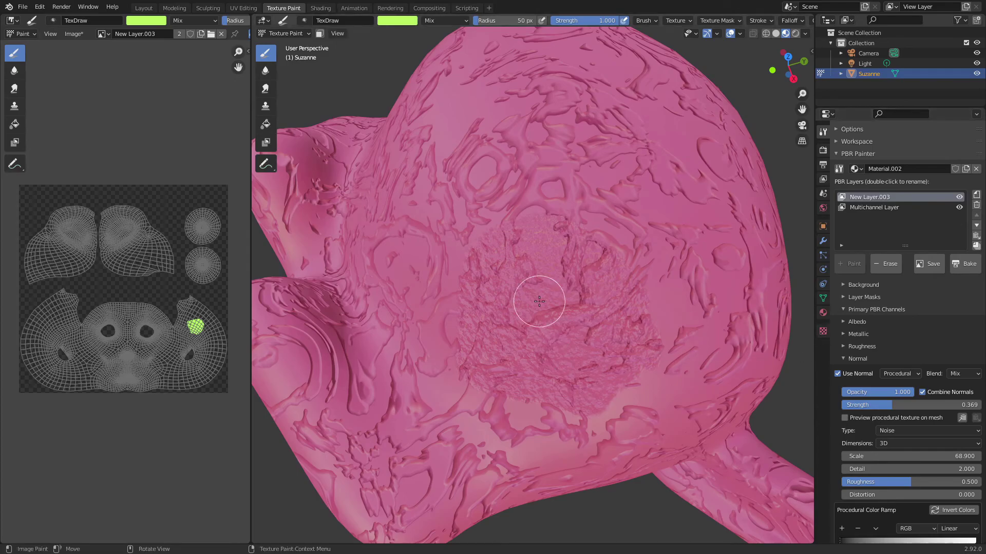
Collapse the Normal and Primary PBR Channels settings and start adding a new layer with the Multichannel type
click(862, 359)
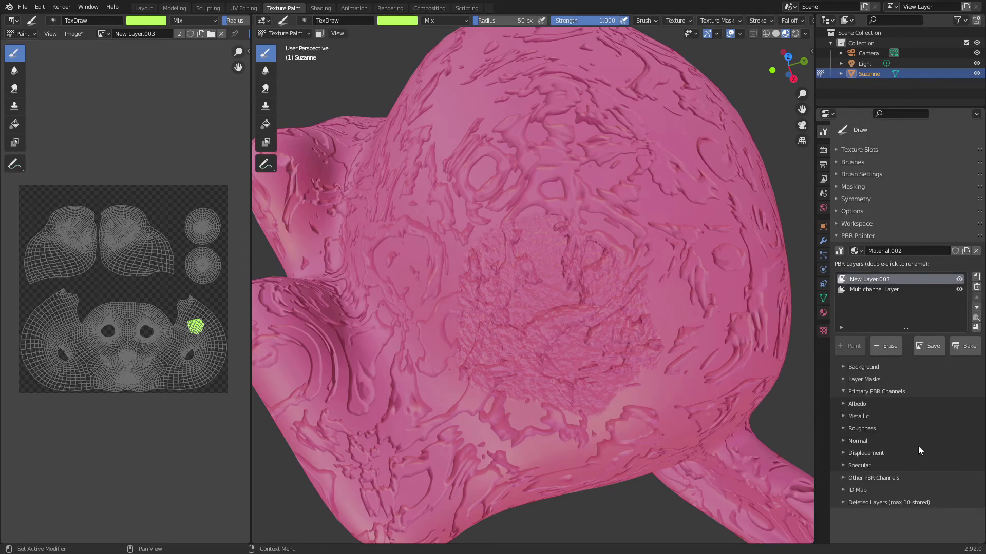
click(873, 392)
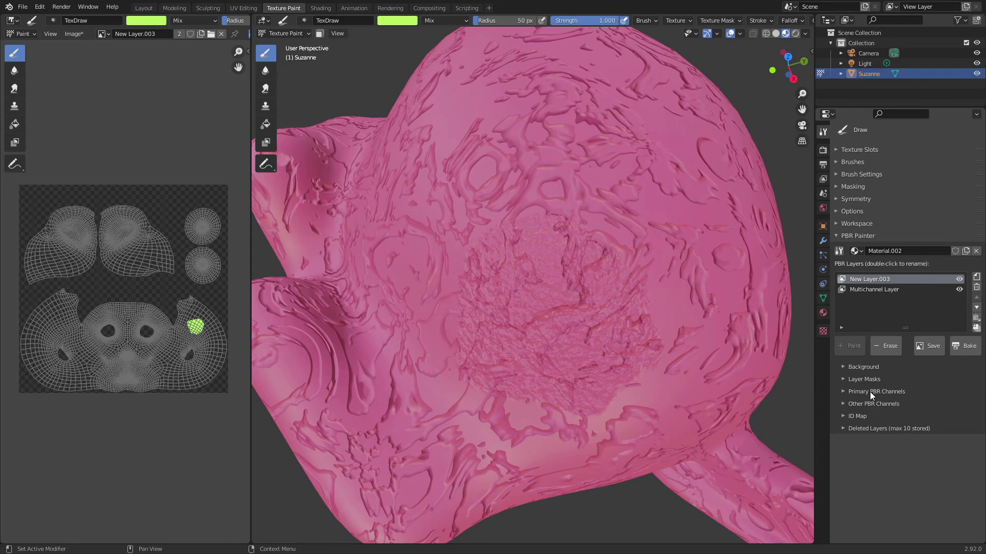
click(977, 277)
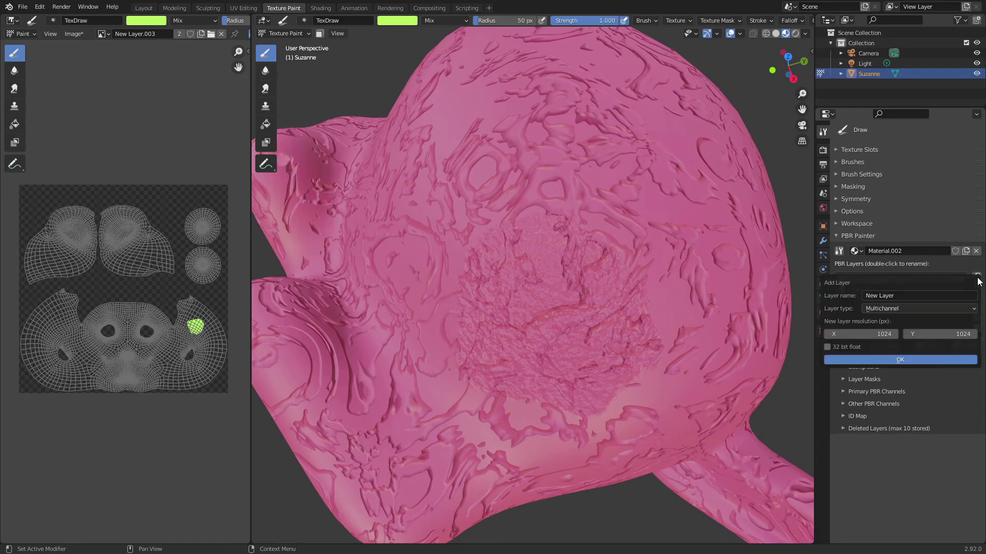
click(894, 309)
click(901, 331)
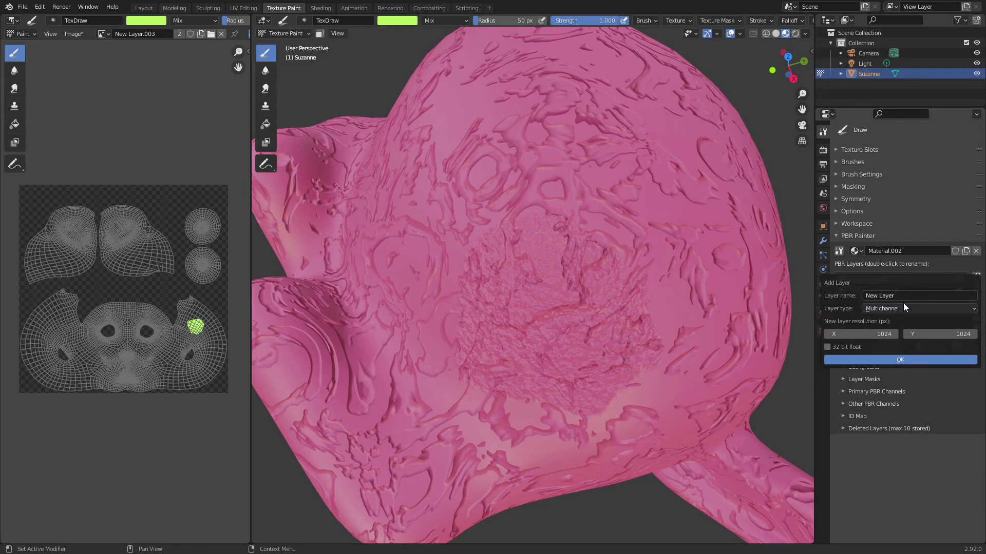